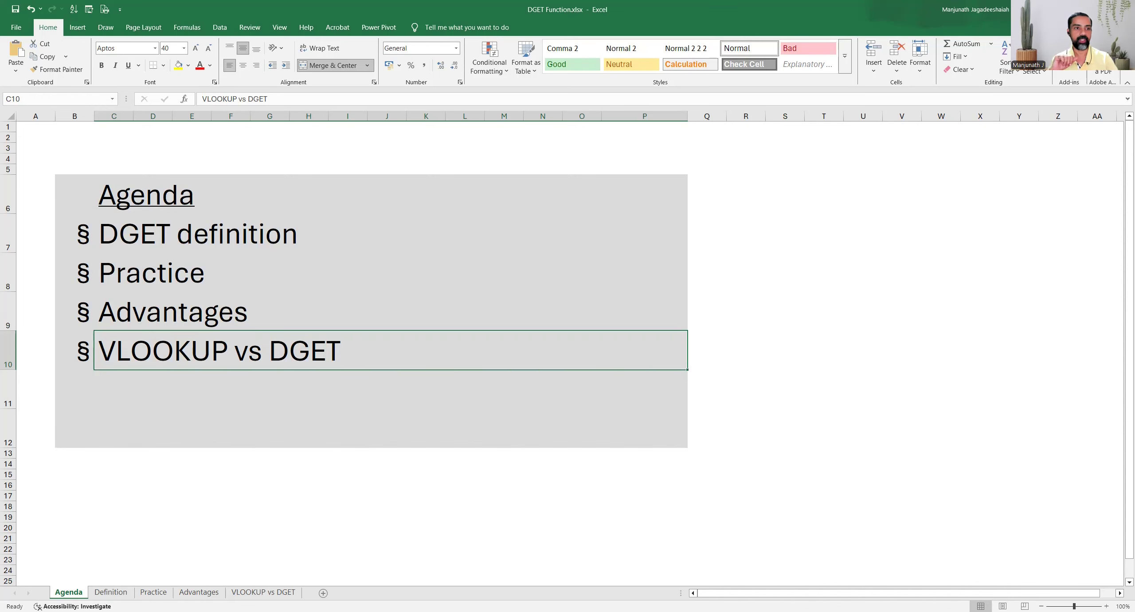
- Open the Definition sheet and examine the database, field and criteria arguments in the DGET syntax
click(111, 592)
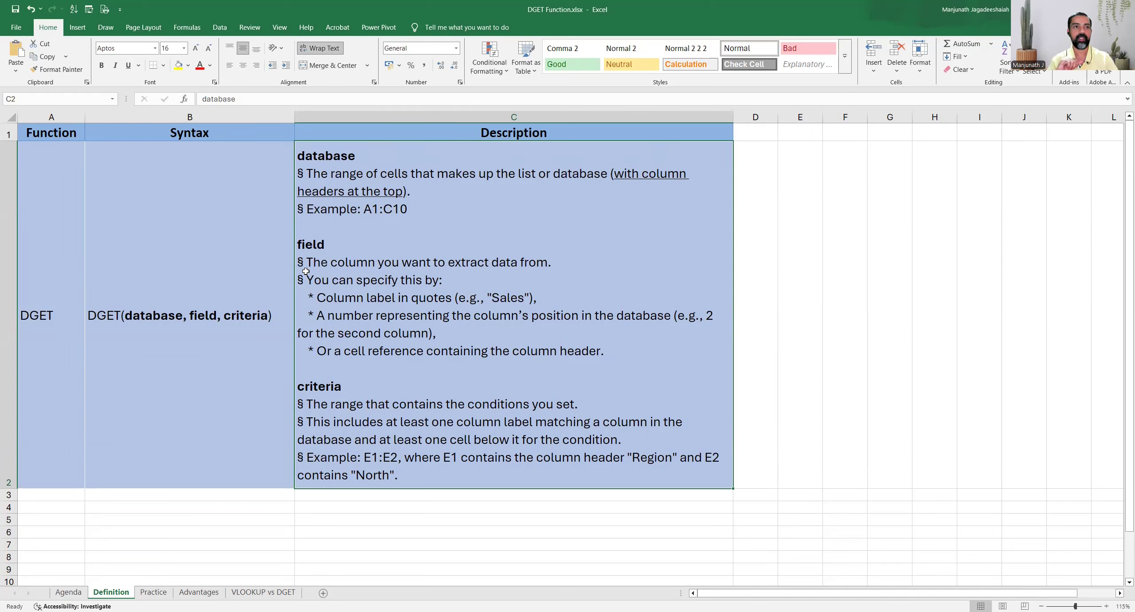
click(147, 317)
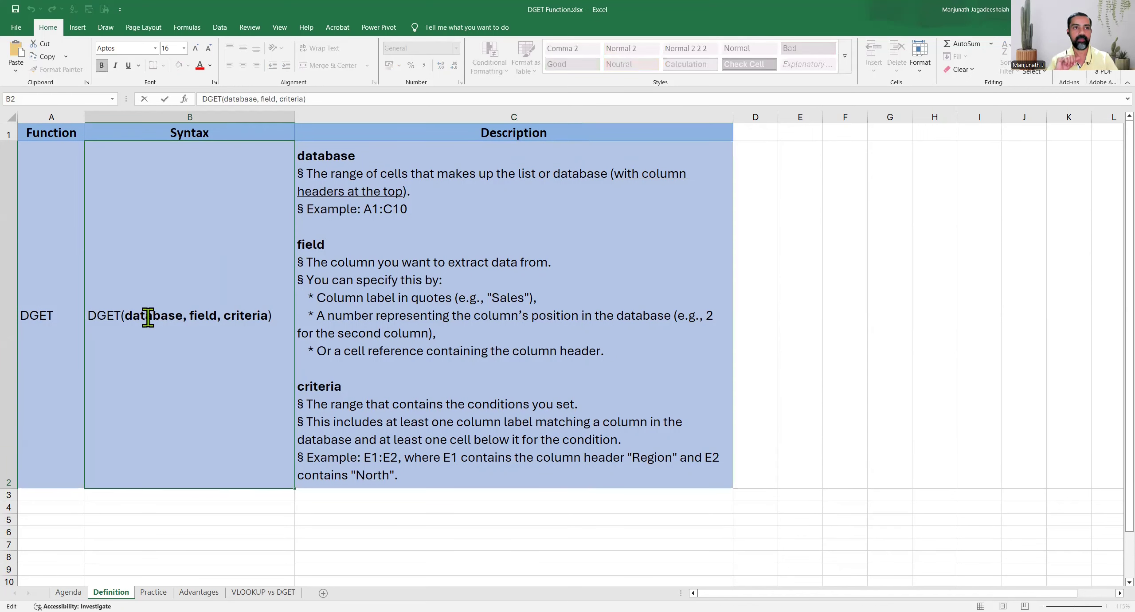
double_click(201, 314)
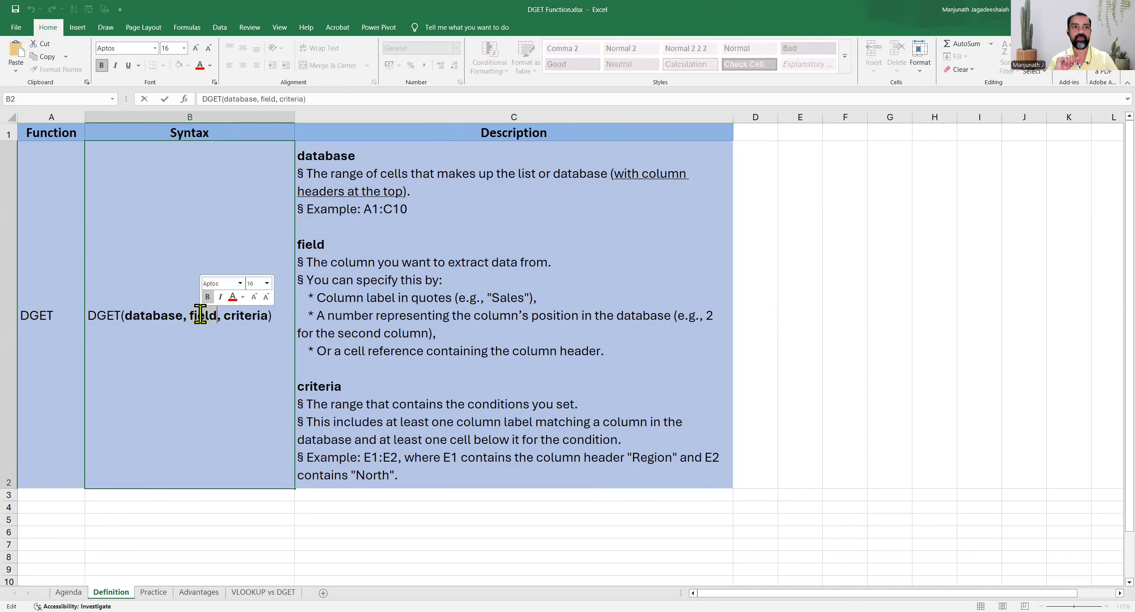
double_click(243, 315)
click(291, 354)
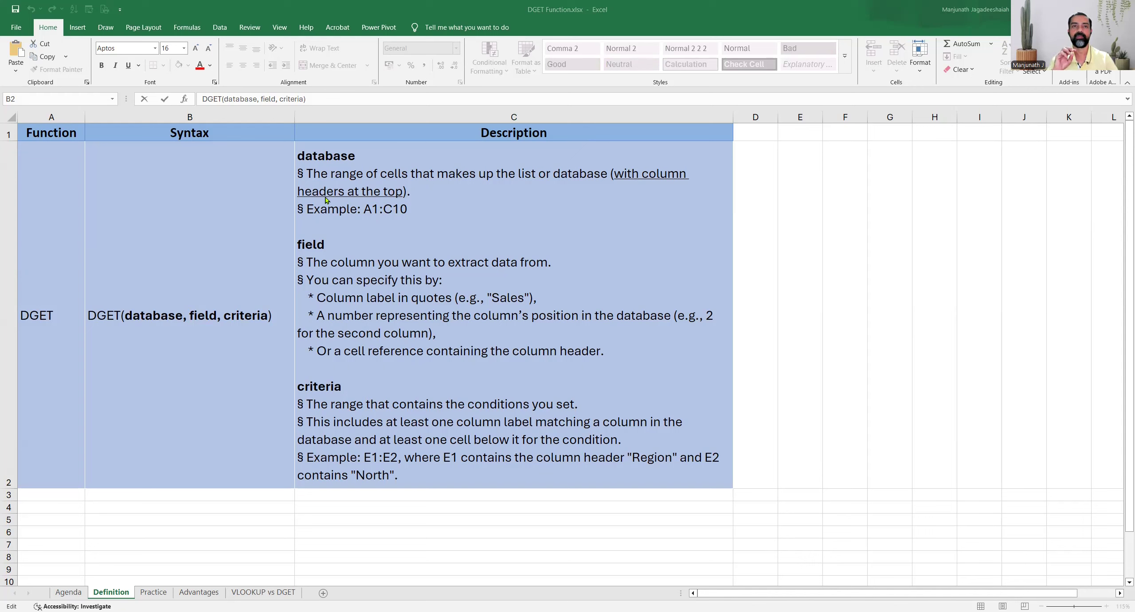
- Read the DGET argument descriptions, highlighting the "Sales" field example and the E1:E2 criteria example, and leave the cell unedited
click(376, 214)
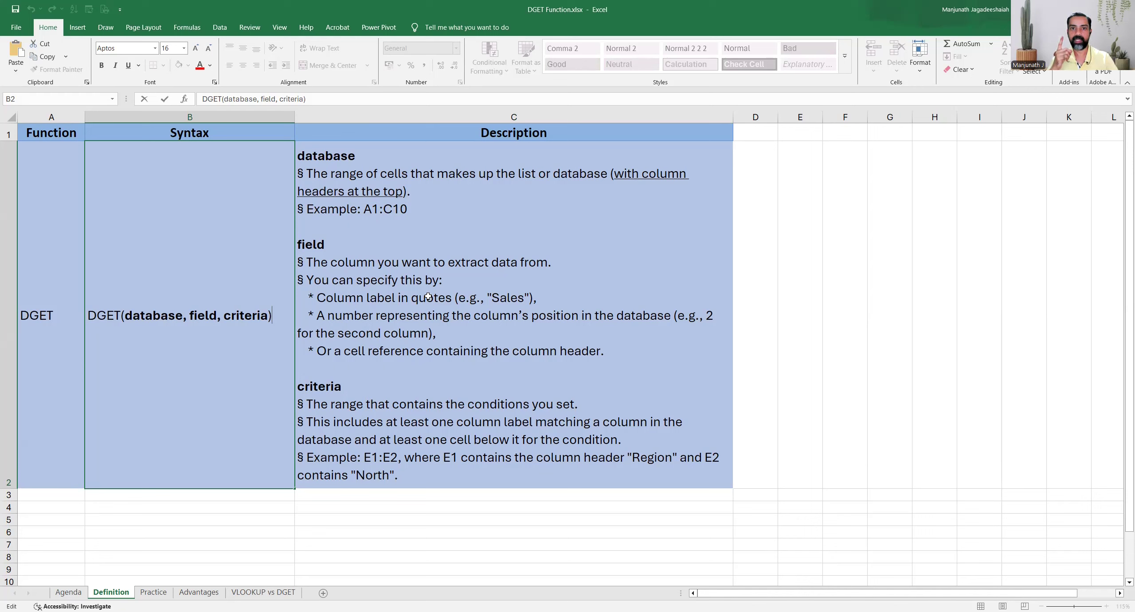
double_click(482, 298)
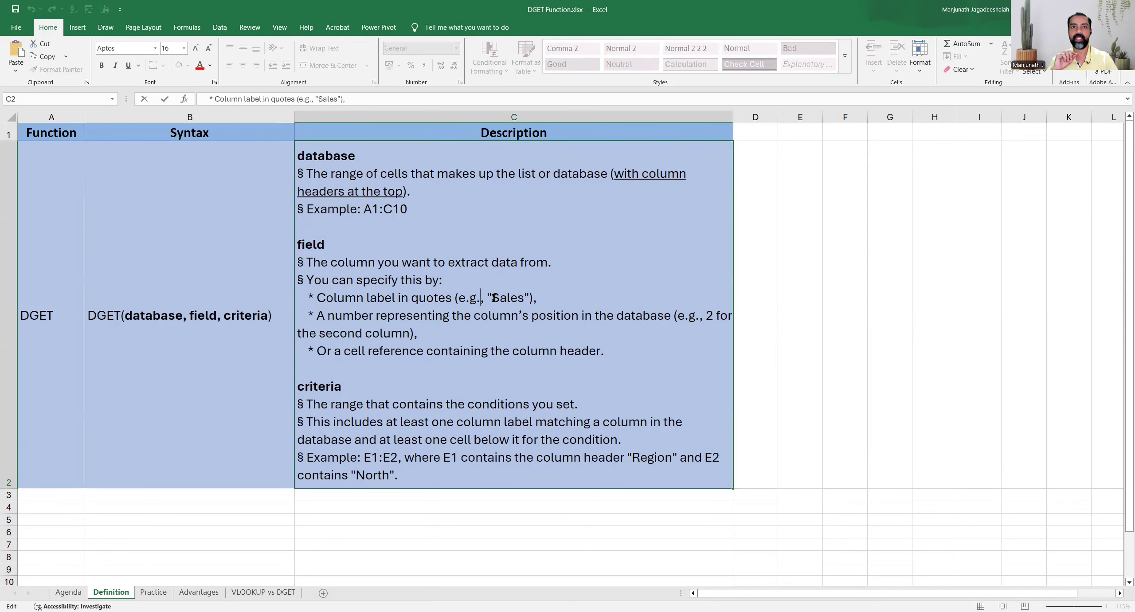
drag(487, 298, 528, 297)
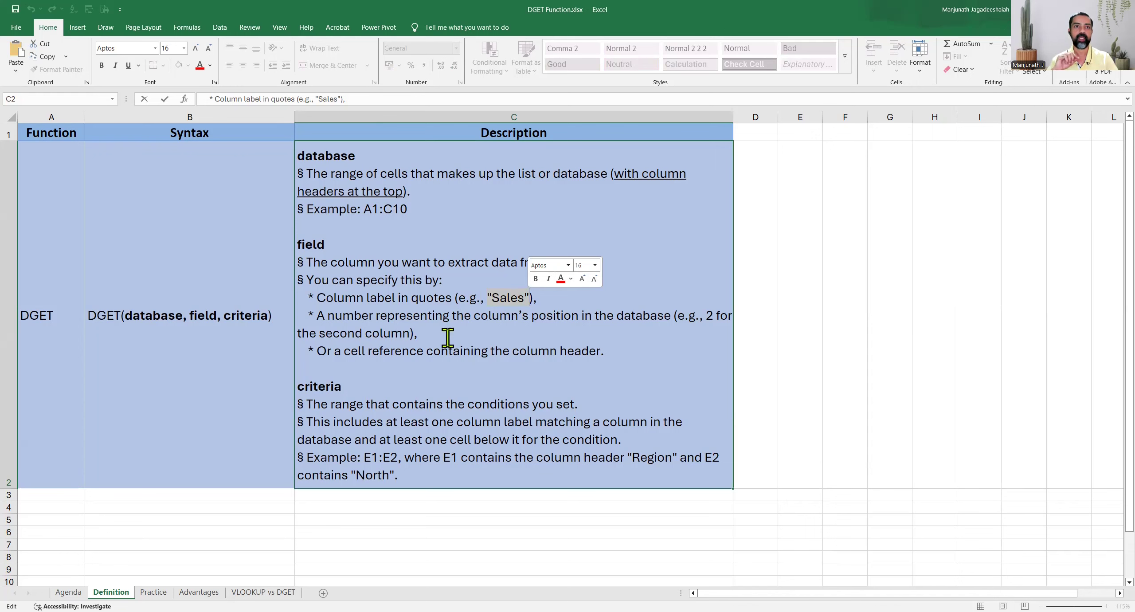
click(394, 319)
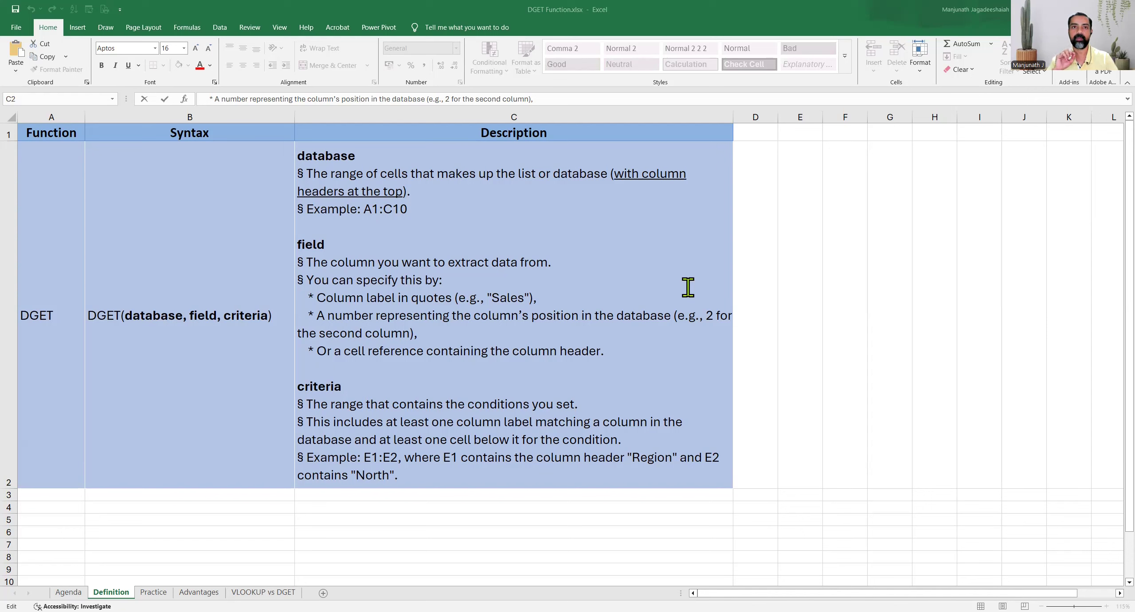
drag(365, 456, 422, 456)
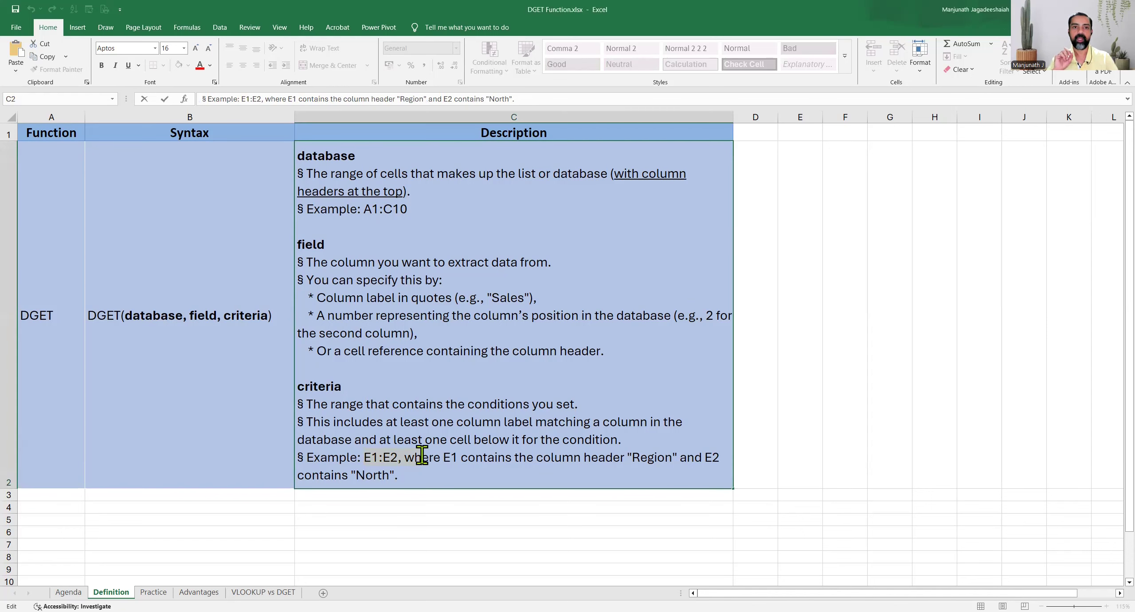
drag(421, 456, 719, 458)
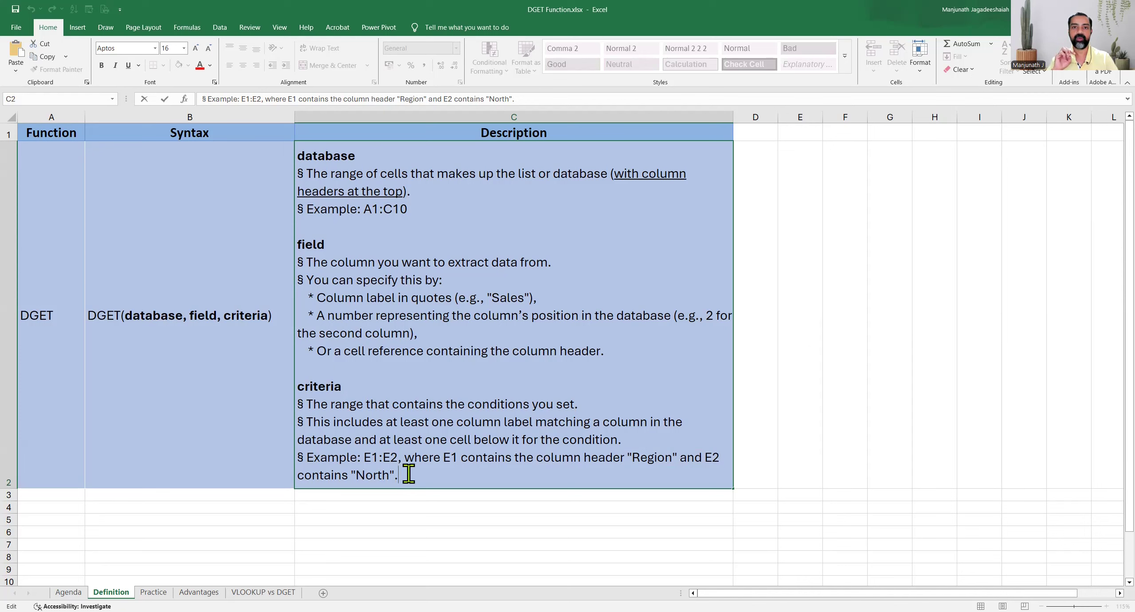
key(Escape)
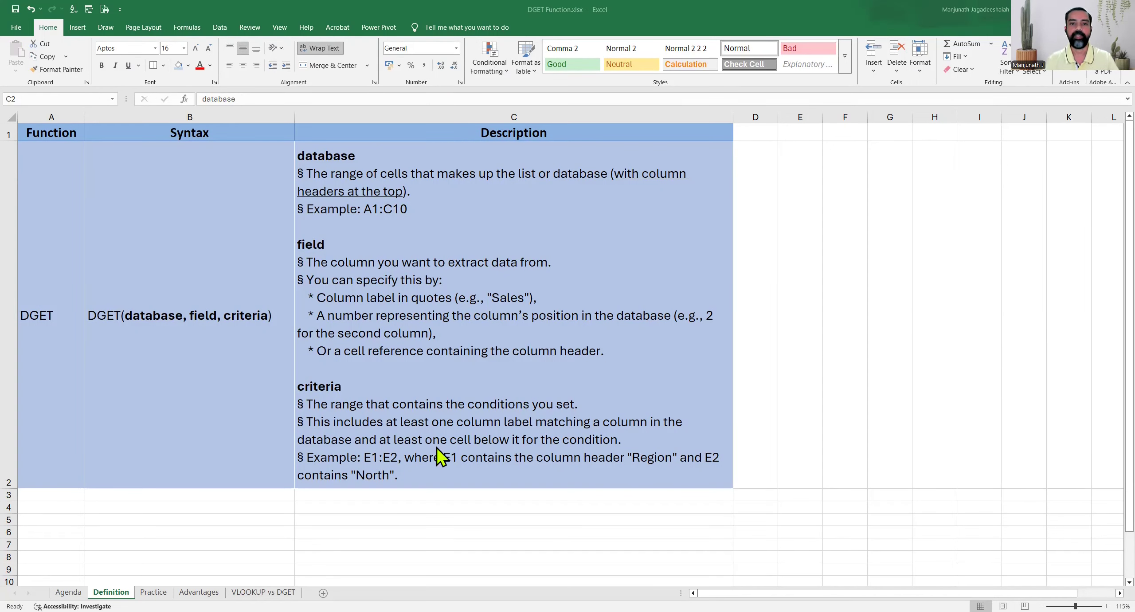
- Open the Practice sheet and examine the sales table A1:F12, its Sales column and the Region, Product and Quarter headers
key(ctrl+Page_Down)
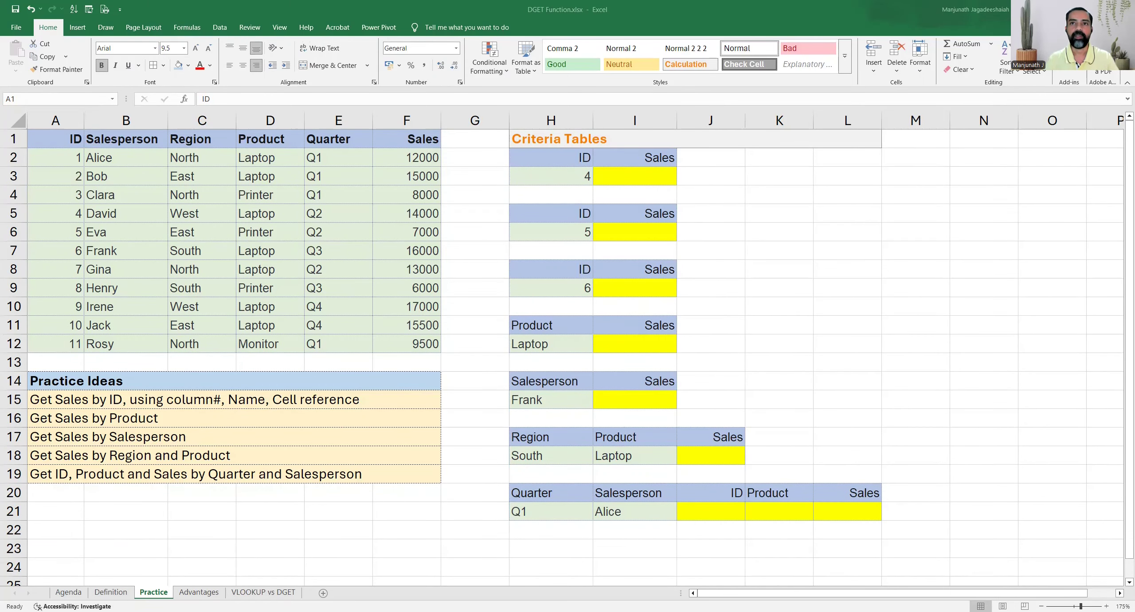
drag(63, 141, 419, 348)
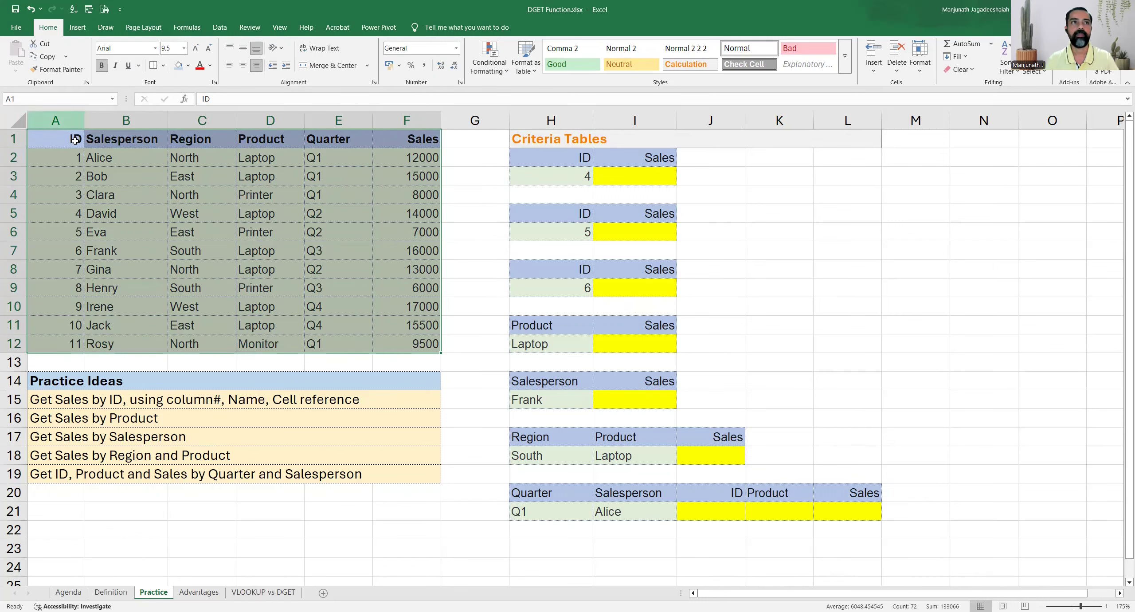
click(74, 141)
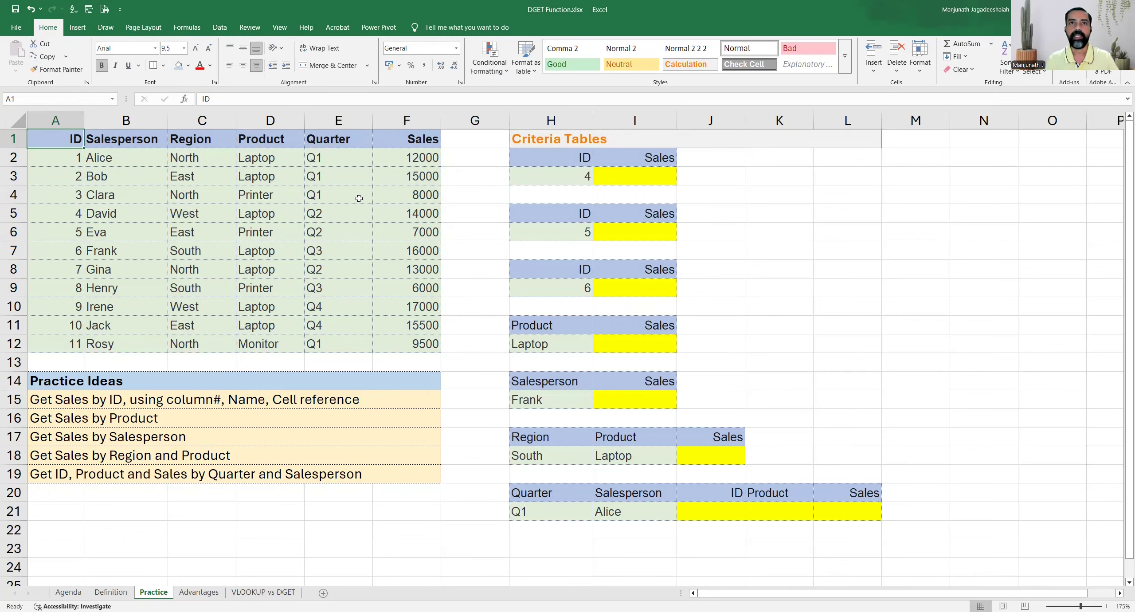
drag(382, 145, 401, 342)
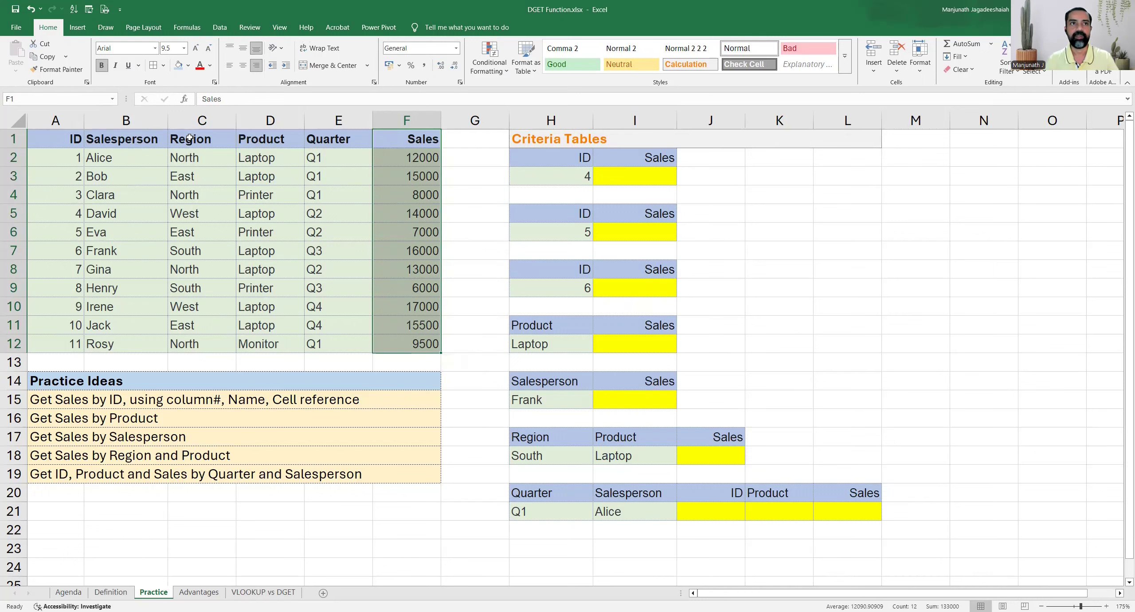
drag(191, 139, 313, 151)
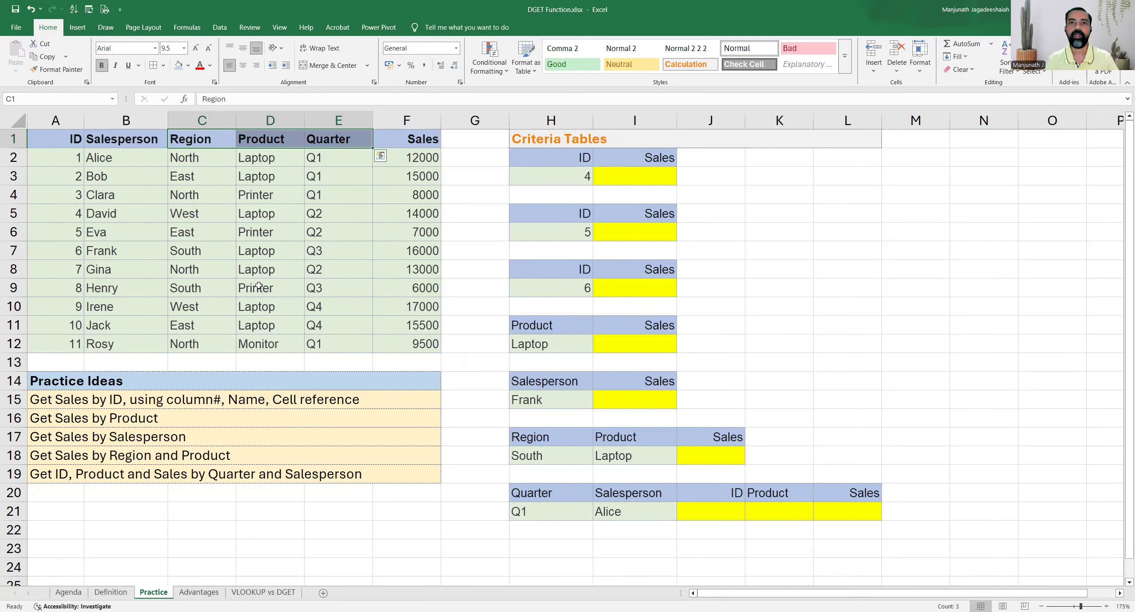
- Examine the ID column of the sales table, from its header down to the last record
click(61, 188)
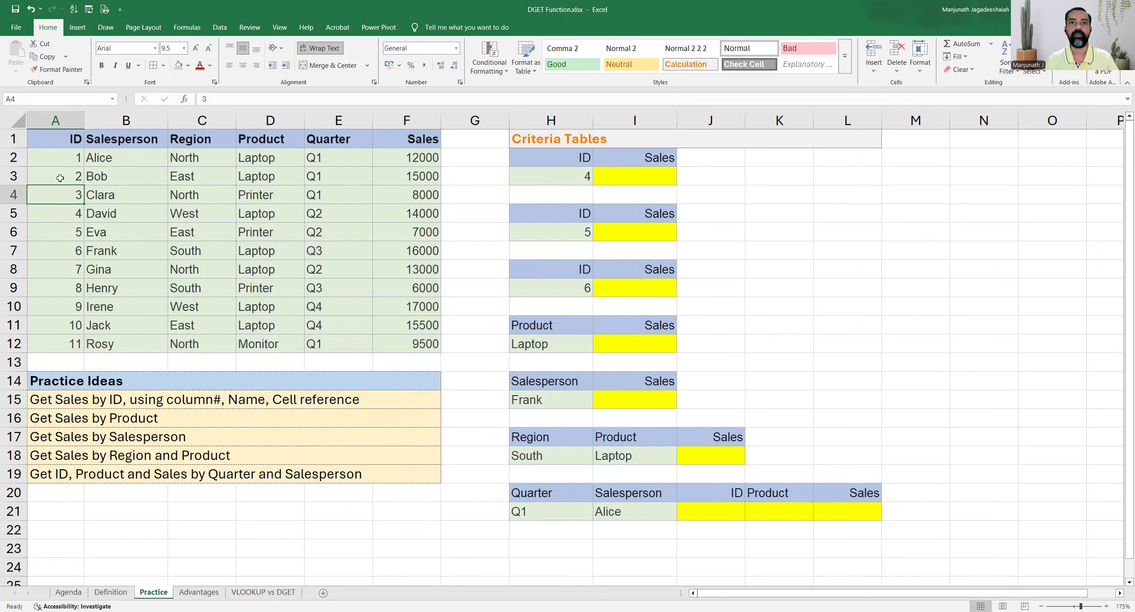
click(59, 142)
key(ctrl+shift+Down)
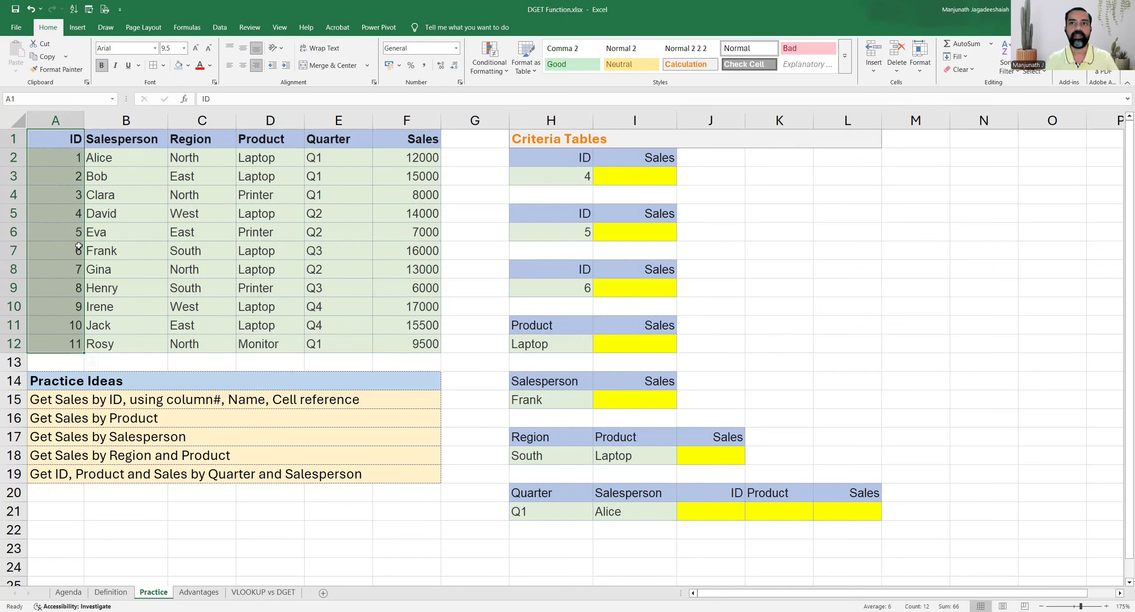
click(58, 178)
click(60, 253)
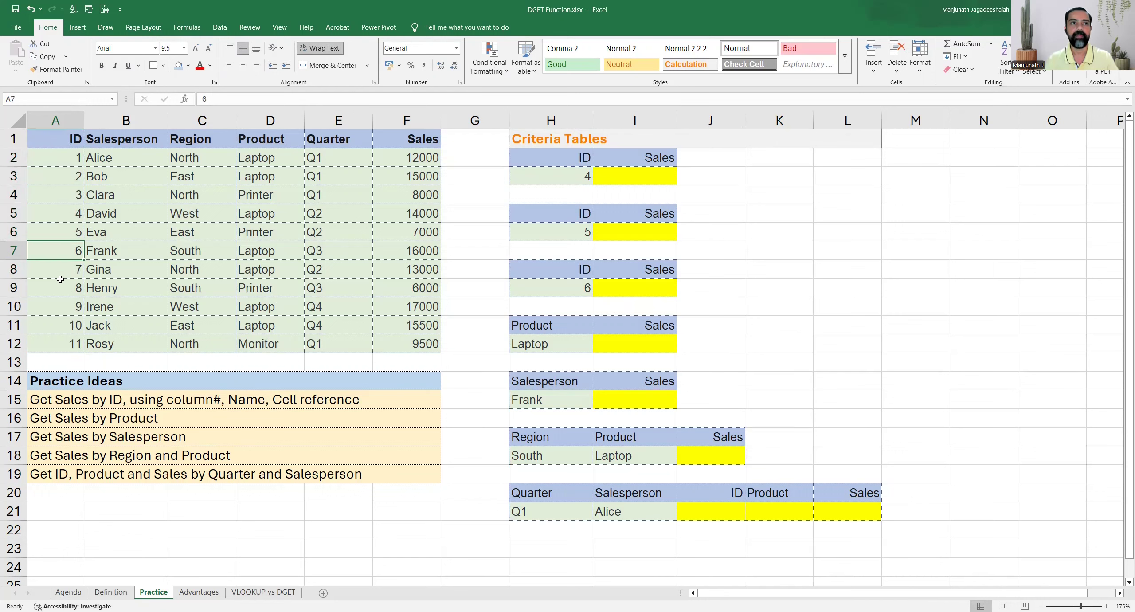
click(54, 159)
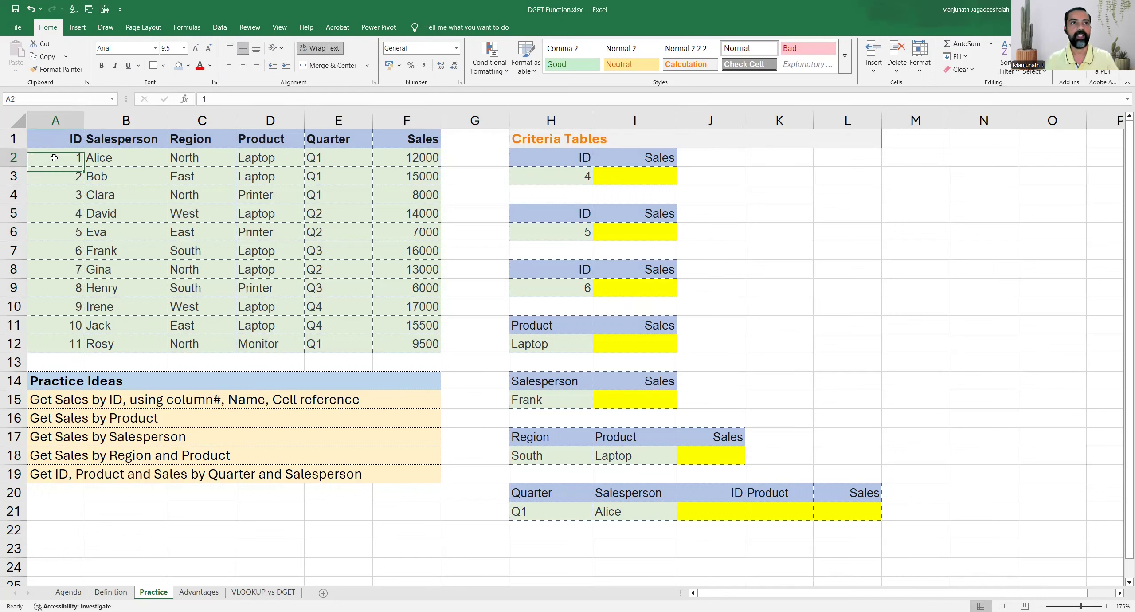
click(61, 344)
drag(55, 176, 52, 282)
click(51, 282)
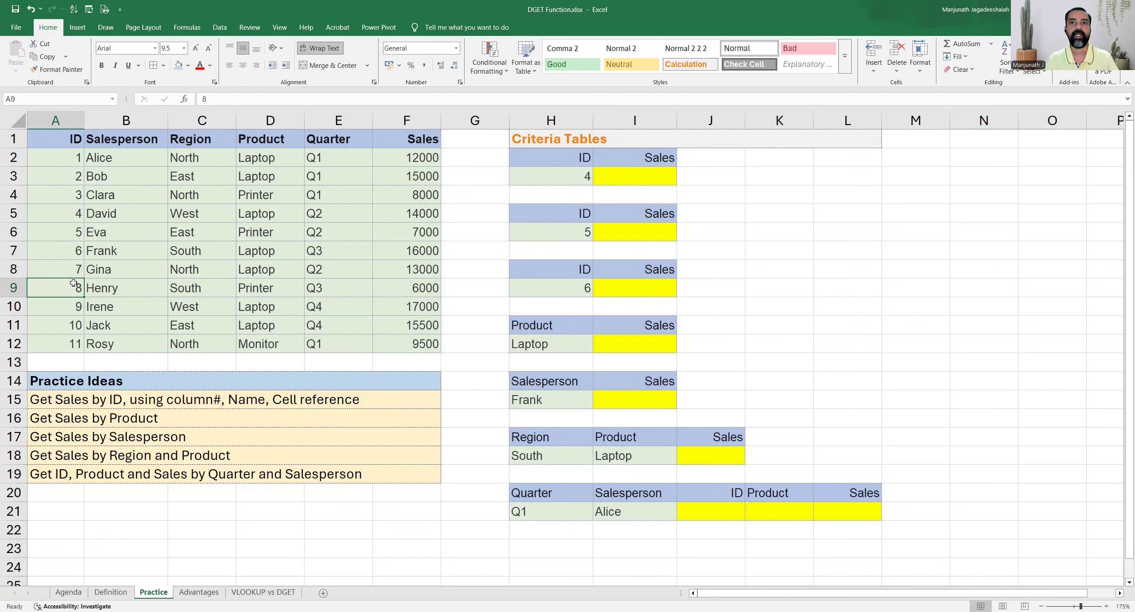
- Review the Salesperson column and the Region, Product, Quarter and Sales headers of the sales table
drag(131, 141, 123, 345)
click(127, 197)
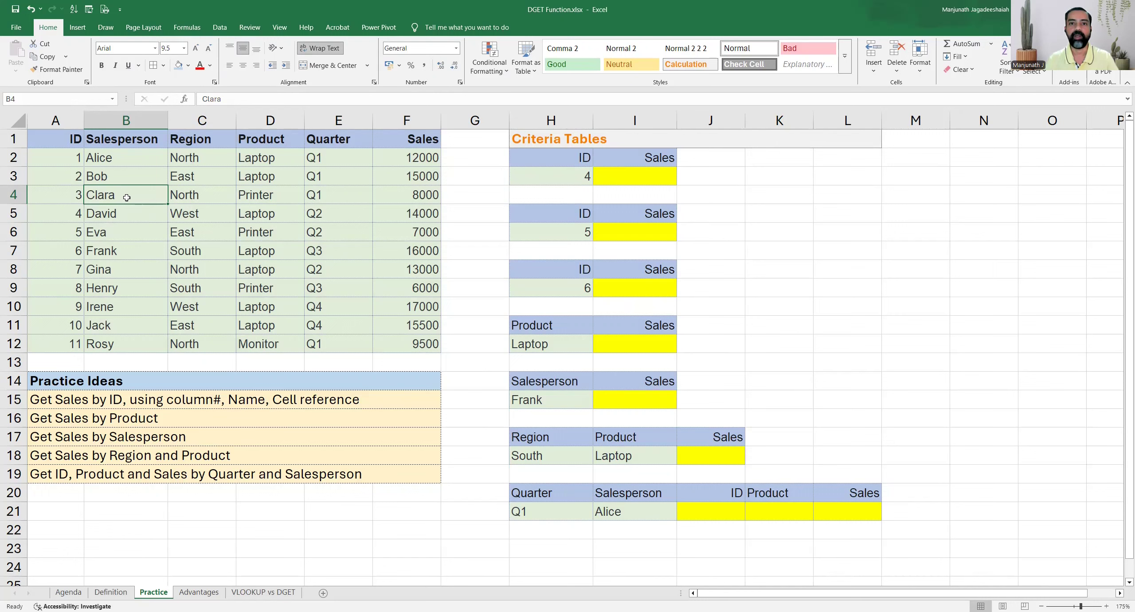
click(221, 211)
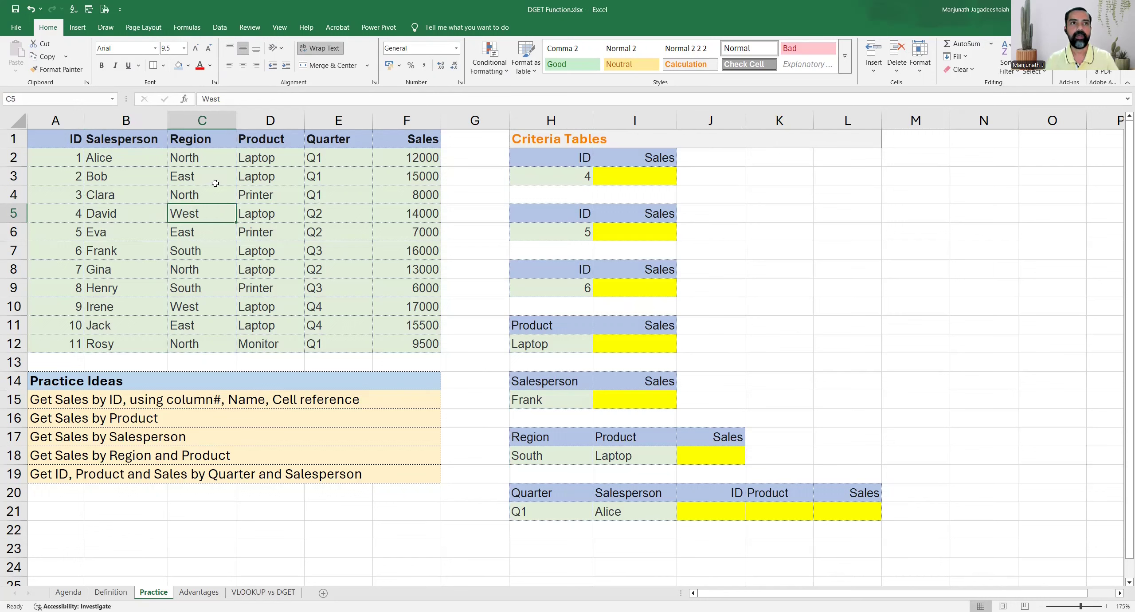
drag(208, 141, 328, 144)
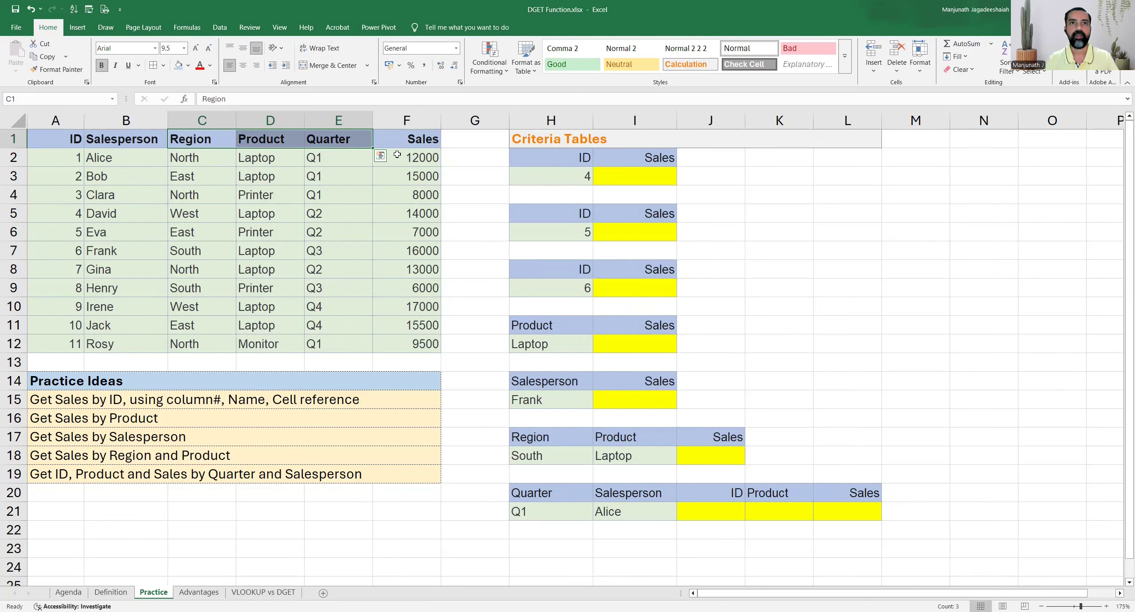
click(398, 139)
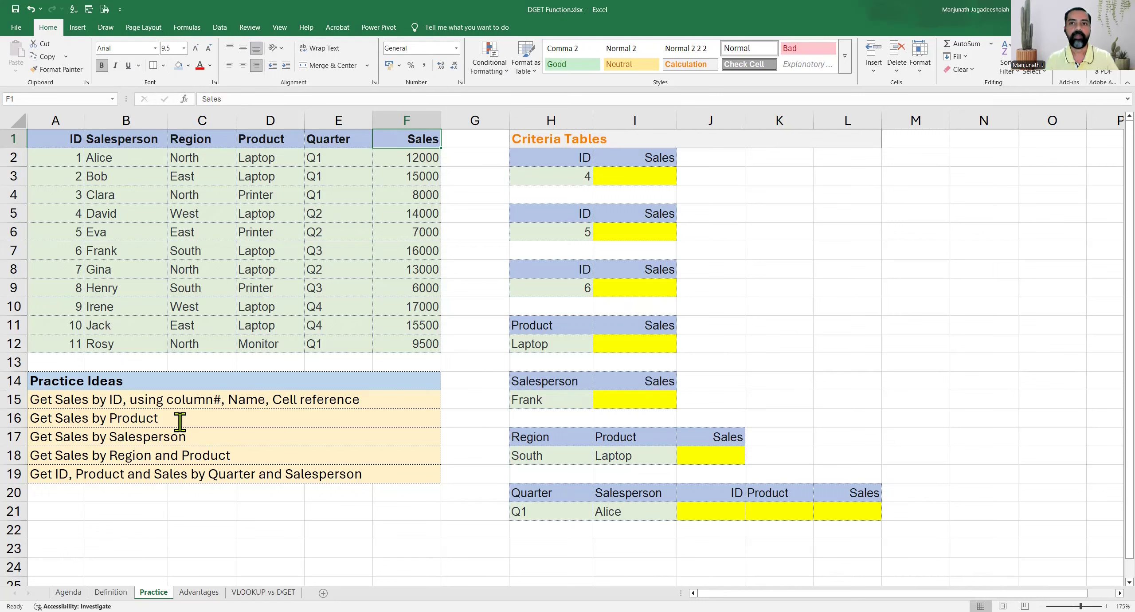
- Review the Practice Ideas list, highlighting the column#, Name and Cell reference methods in the Get Sales by ID entry
drag(122, 382, 118, 473)
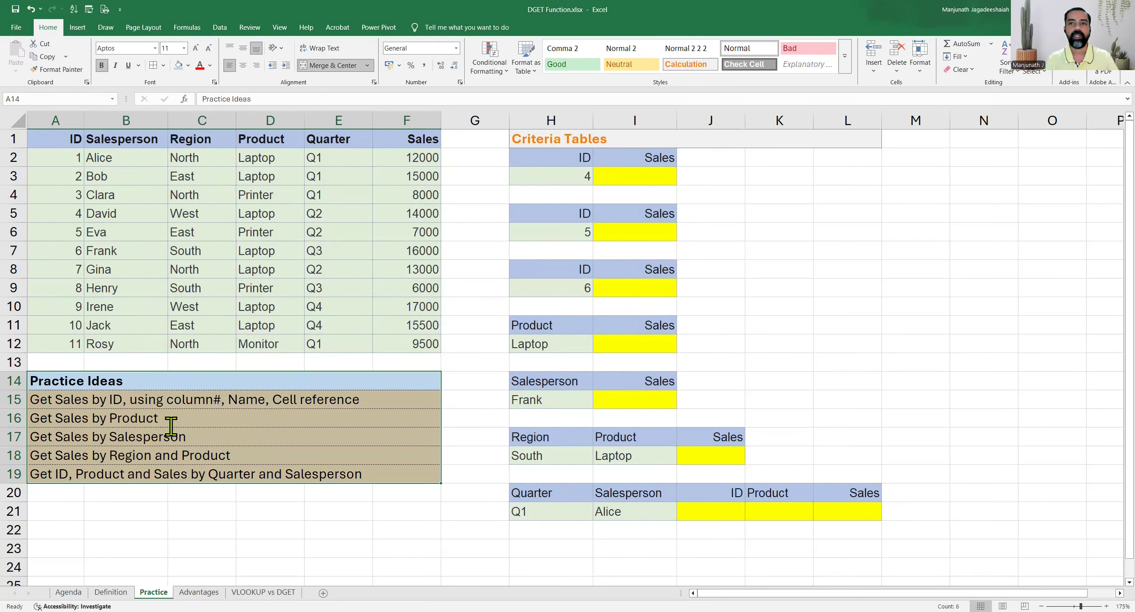
click(163, 401)
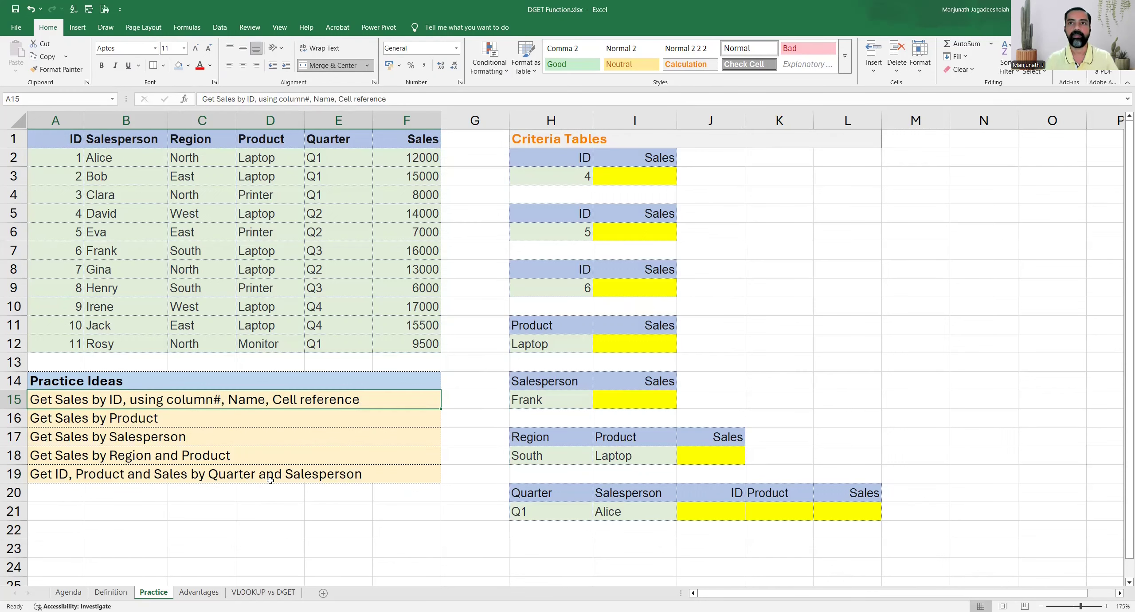
double_click(76, 400)
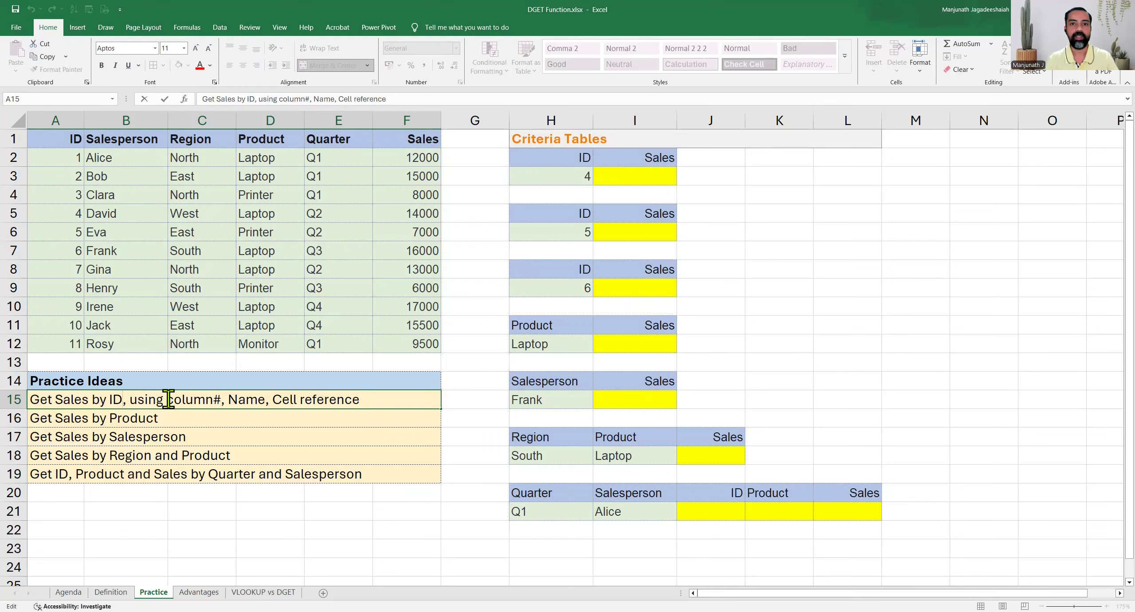
drag(169, 399, 220, 399)
double_click(240, 399)
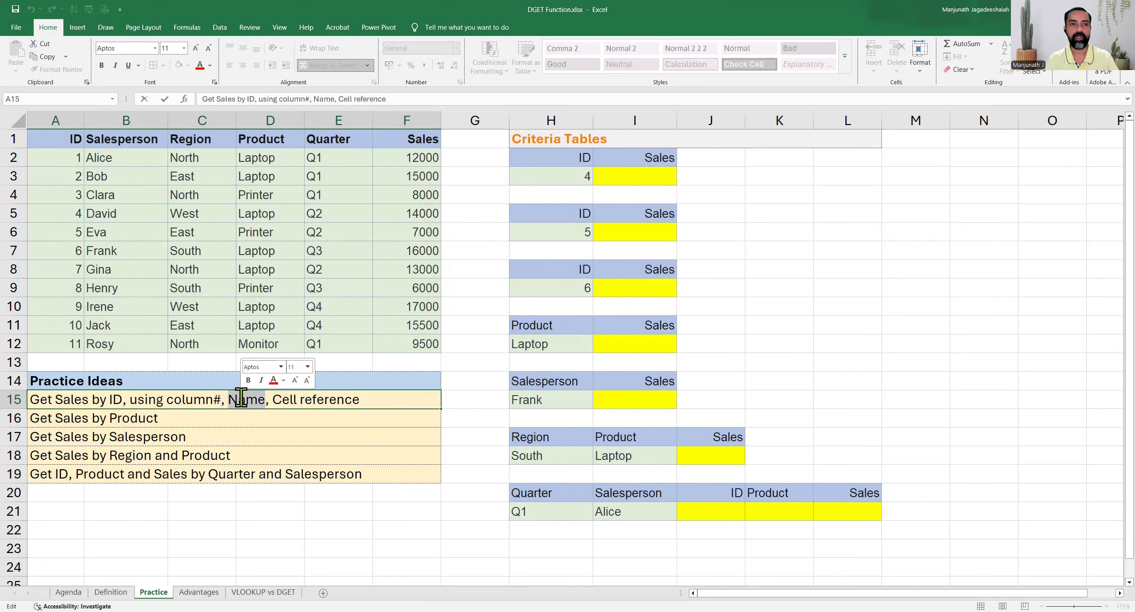
drag(273, 402, 360, 408)
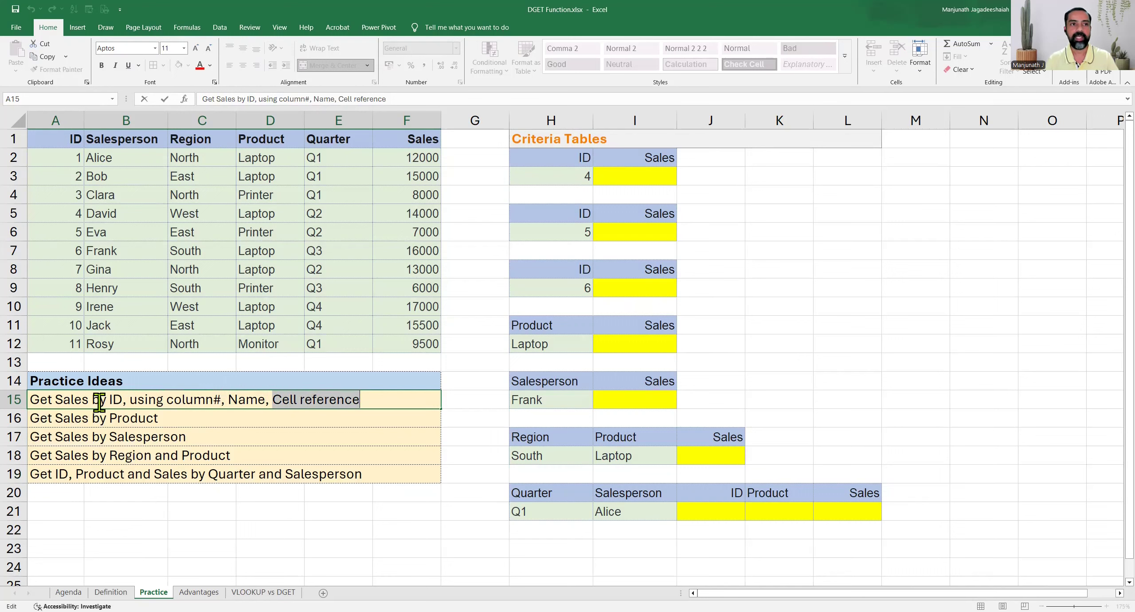
click(126, 399)
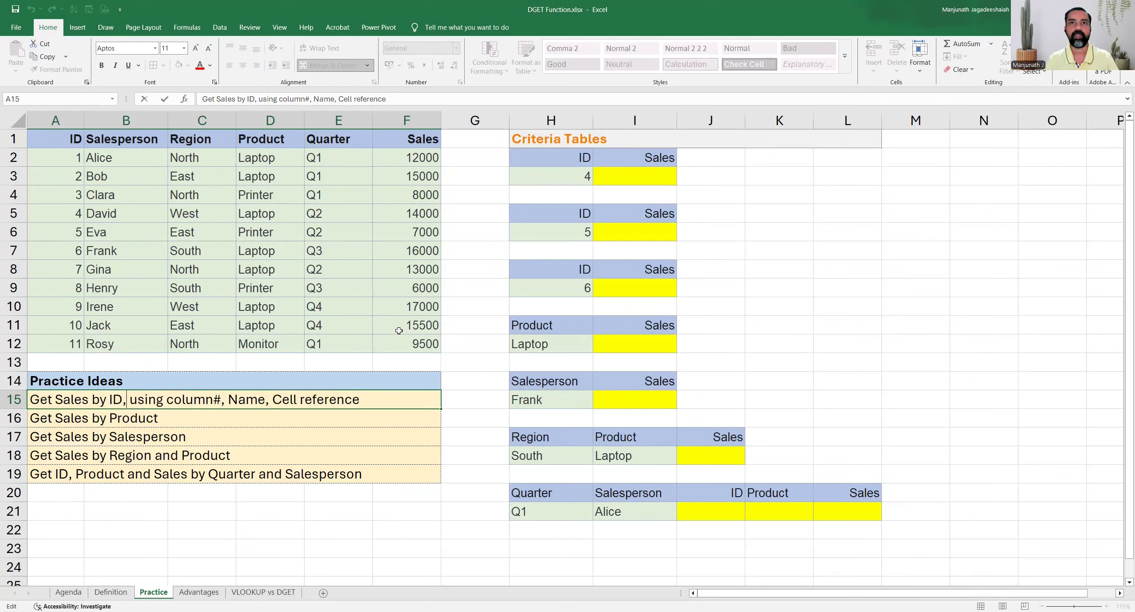
- Begin a DGET formula in cell I3 with the sales table A1:F12, headers included, as its database
click(650, 182)
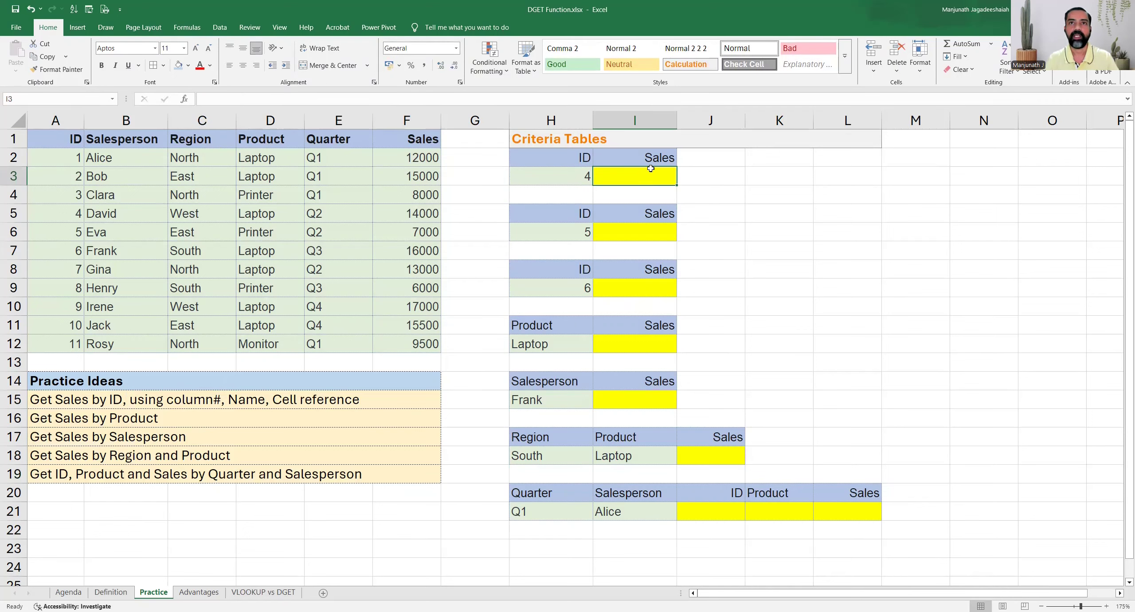
drag(554, 156, 550, 170)
click(636, 170)
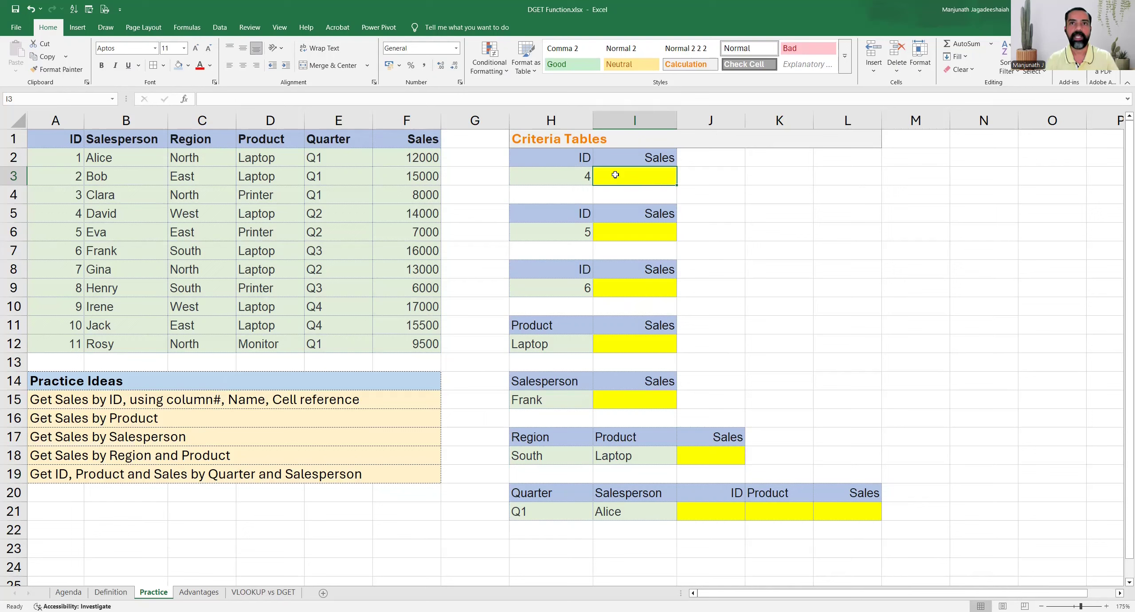
text(=)
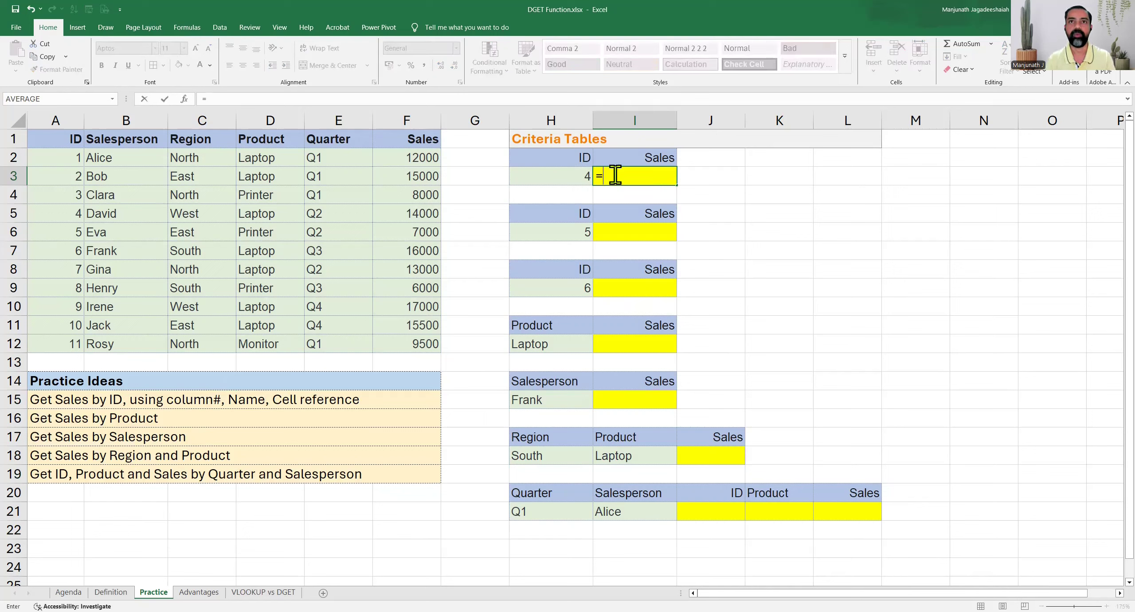
text(dget)
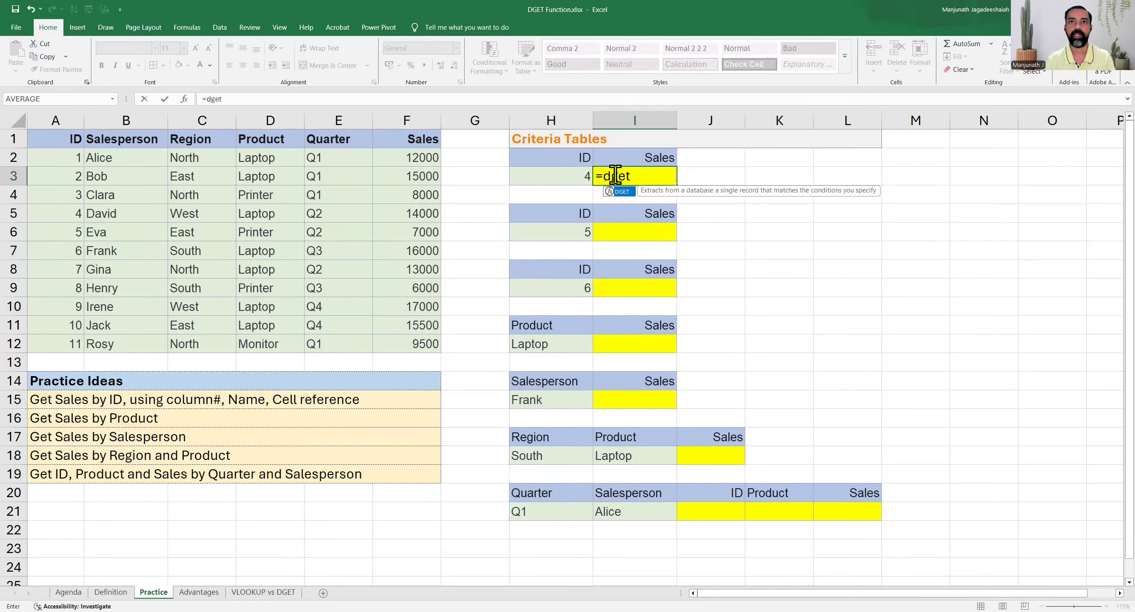
key(Tab)
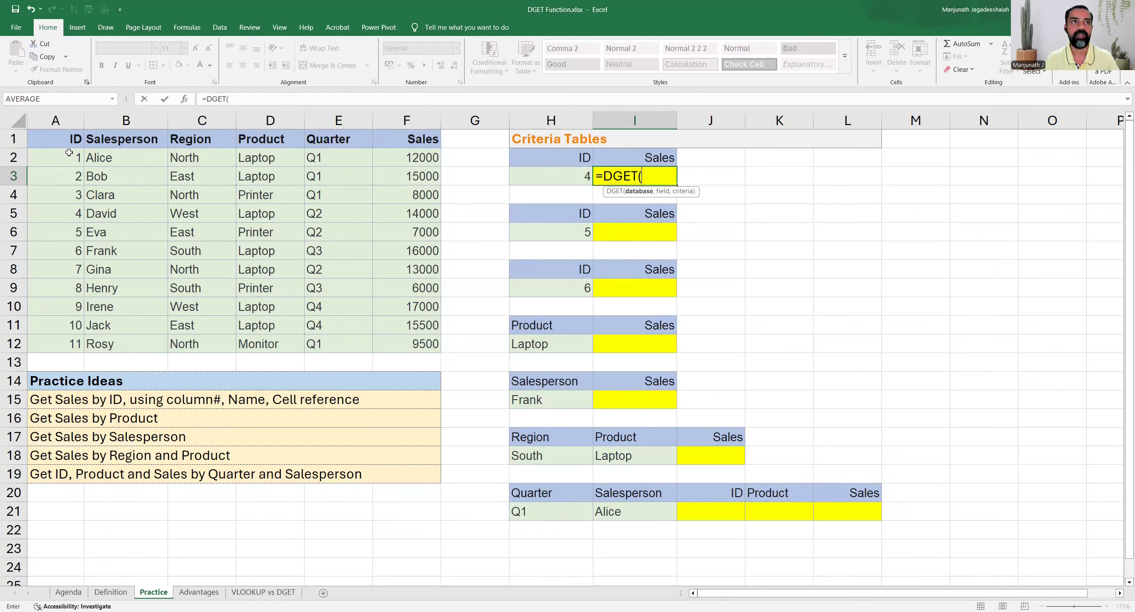
drag(48, 140, 78, 158)
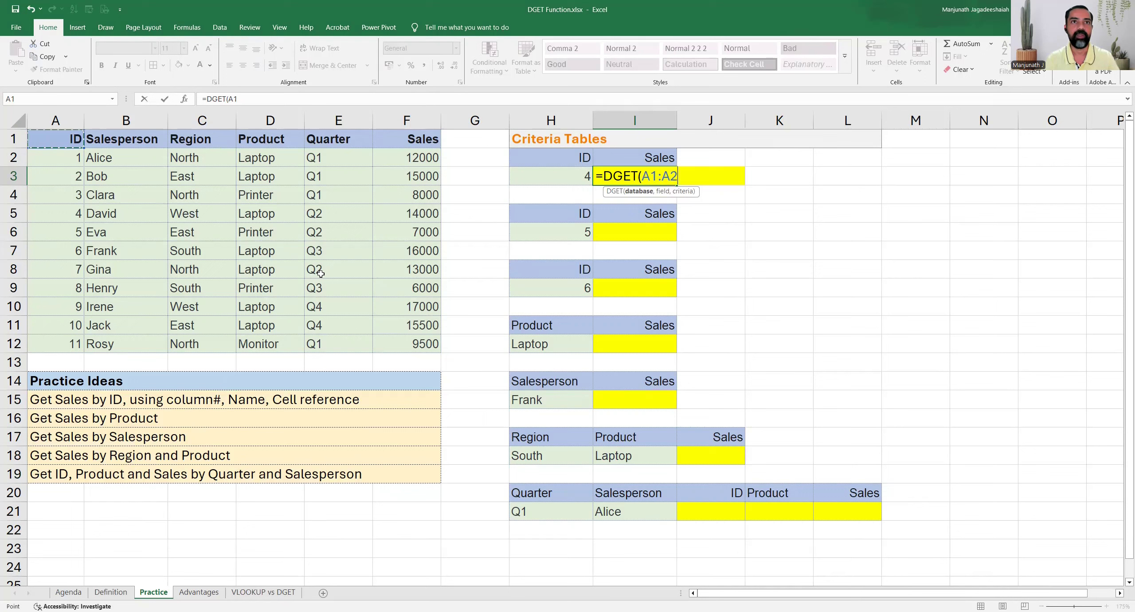
drag(402, 343, 402, 344)
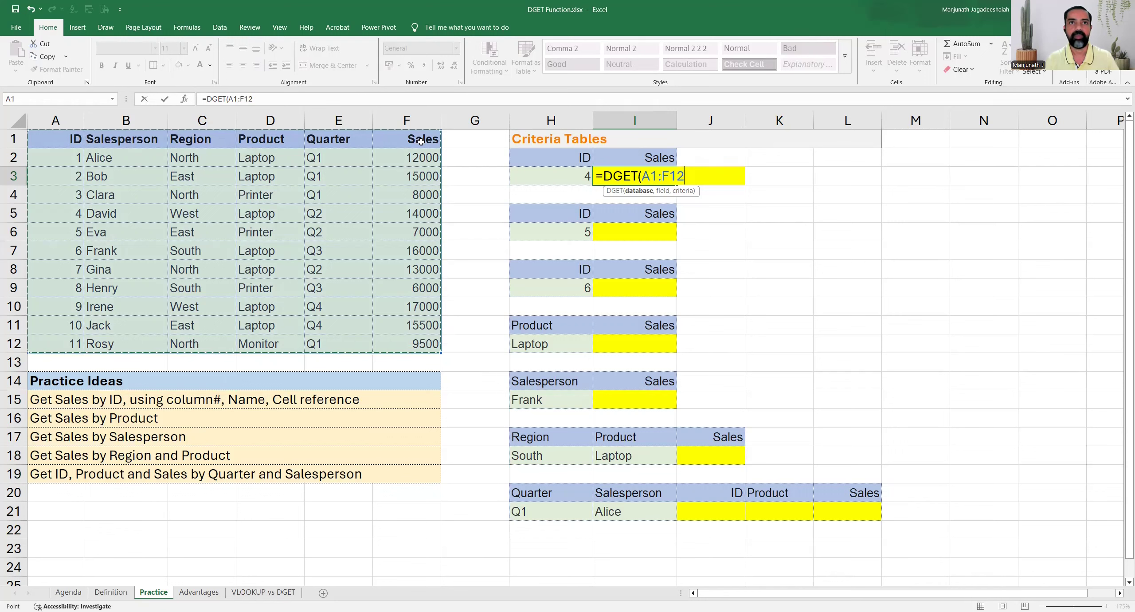
- Complete the I3 formula with column number 6 as the field and H2:H3 as the criteria
text(,)
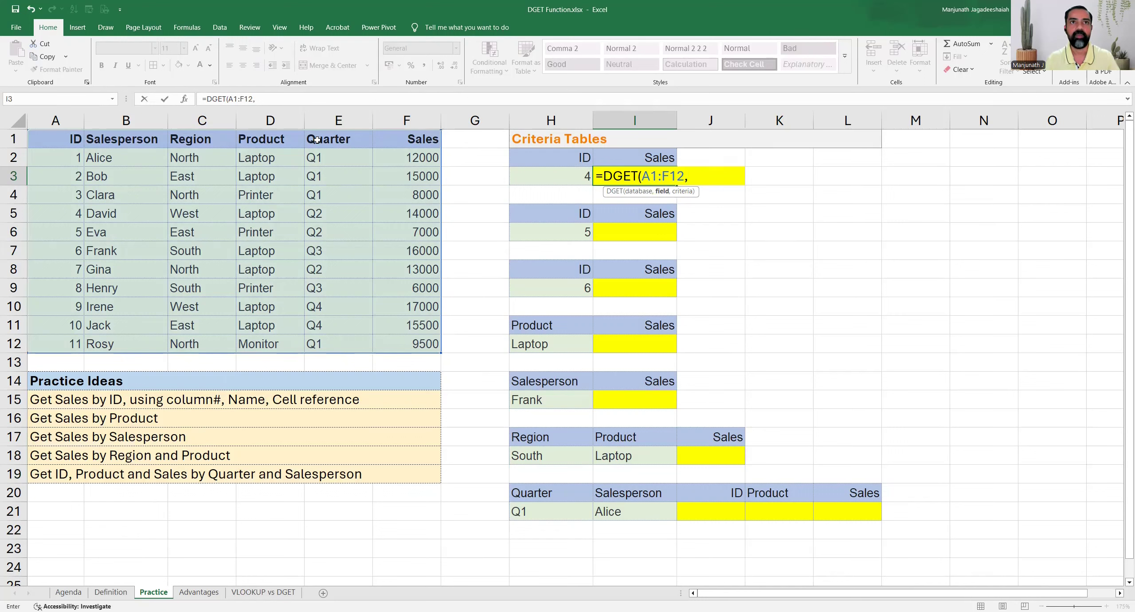
text(6,)
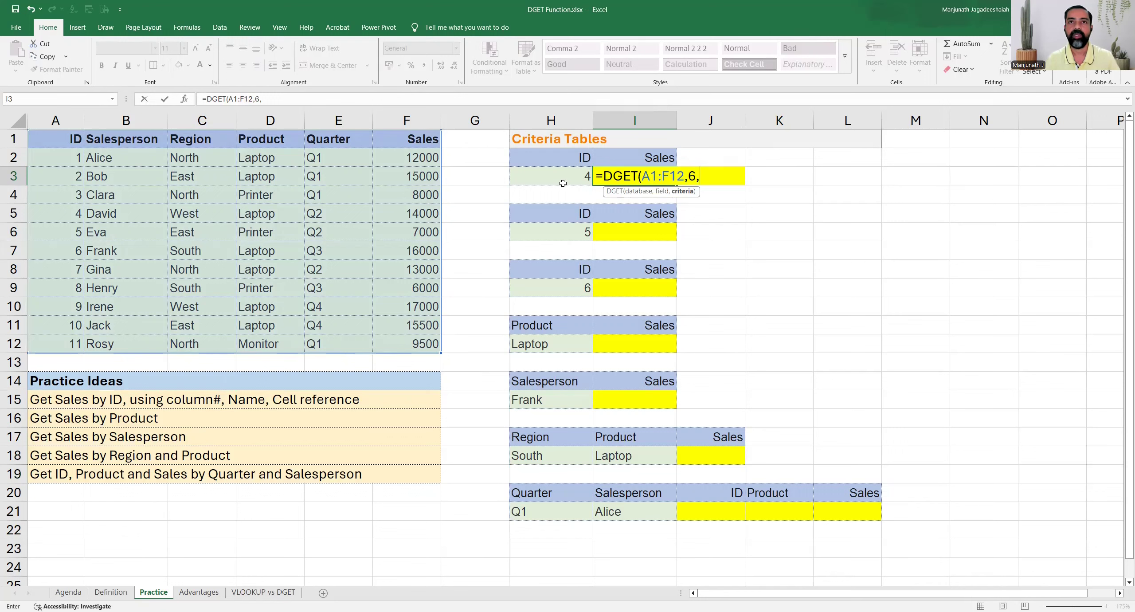
drag(551, 160, 549, 179)
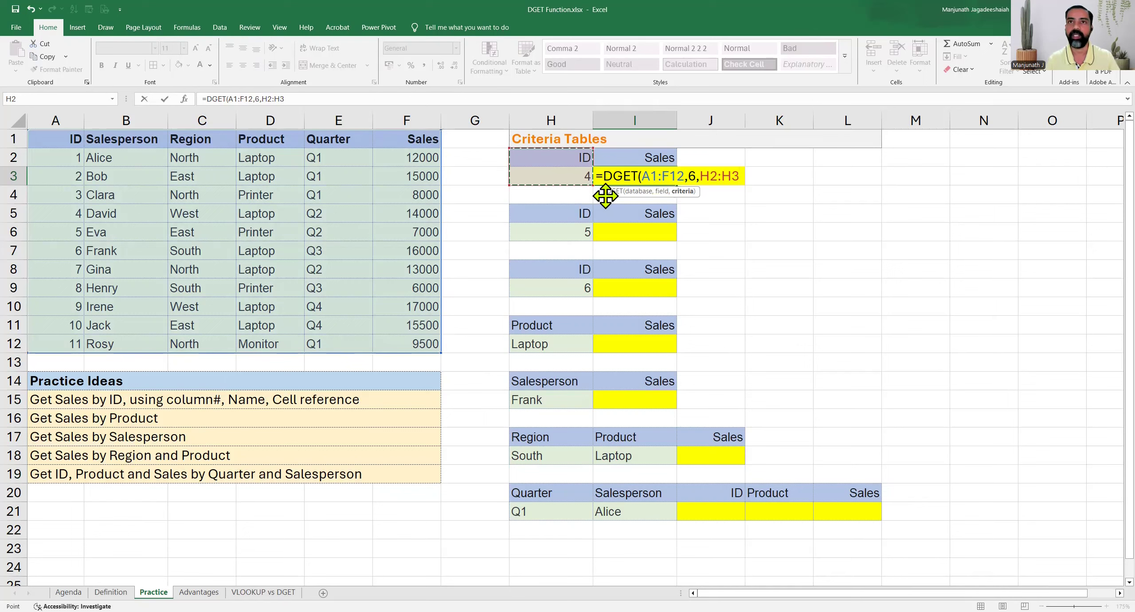
text())
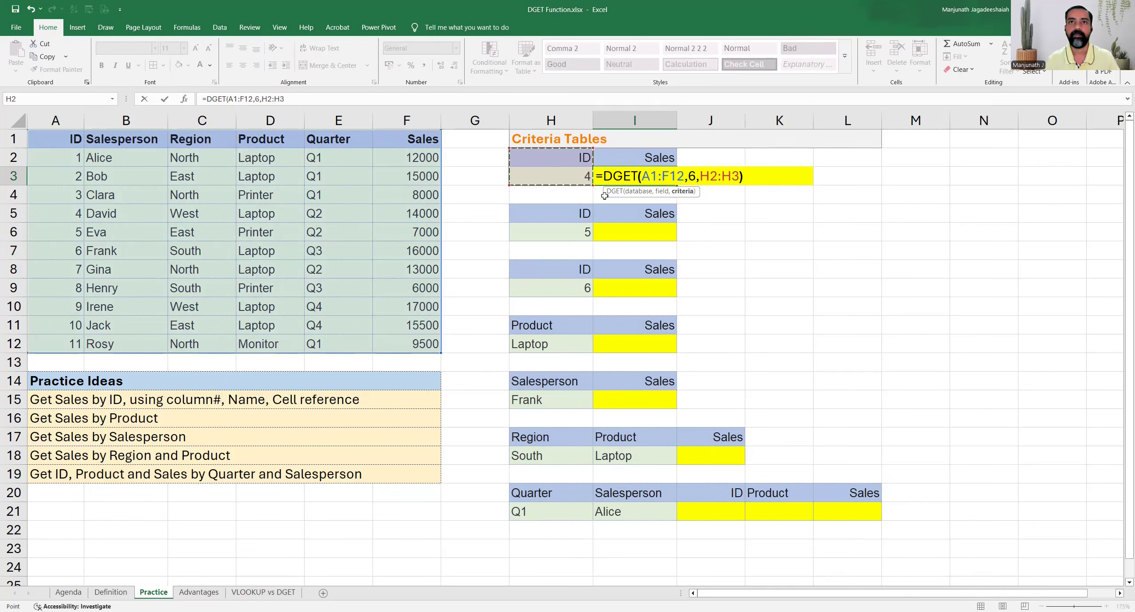
key(Return)
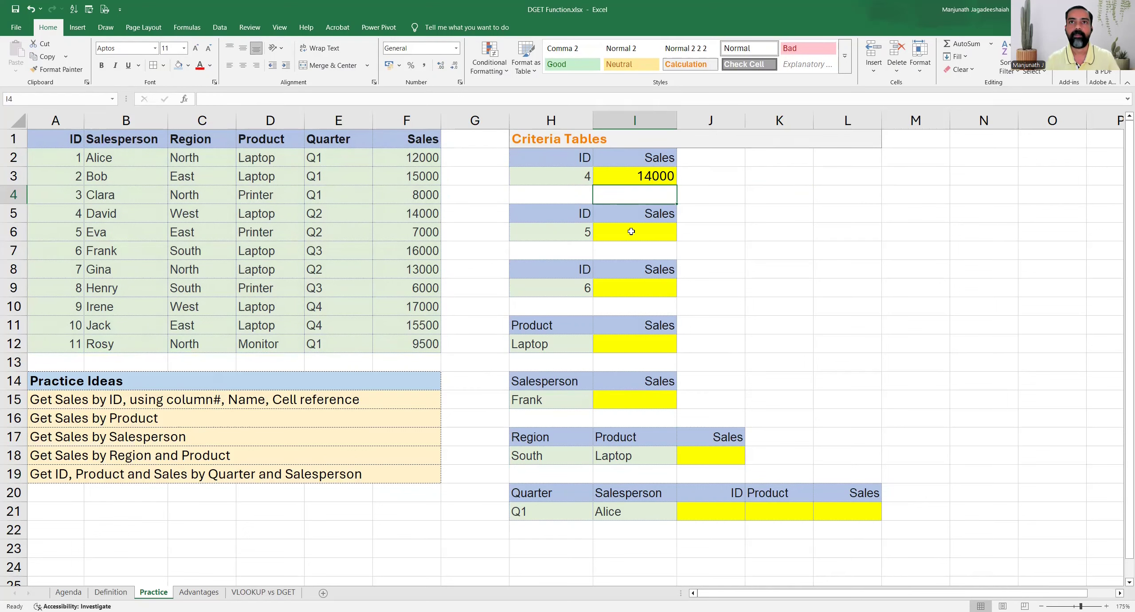
- Check the I3 result against the record with ID 4 in row 5 of the sales table
click(616, 176)
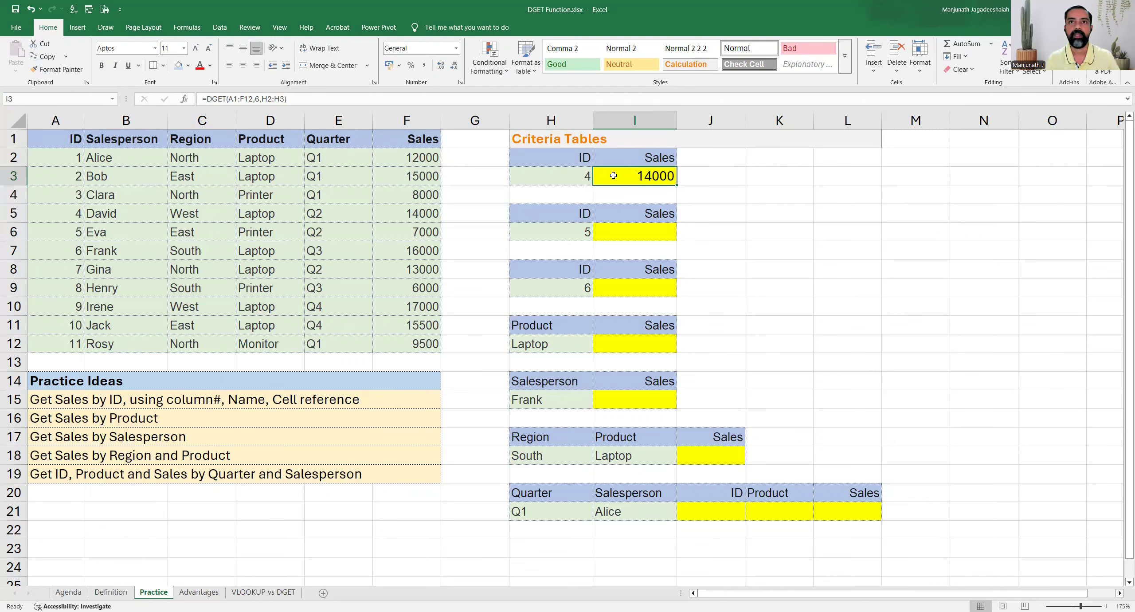
click(538, 176)
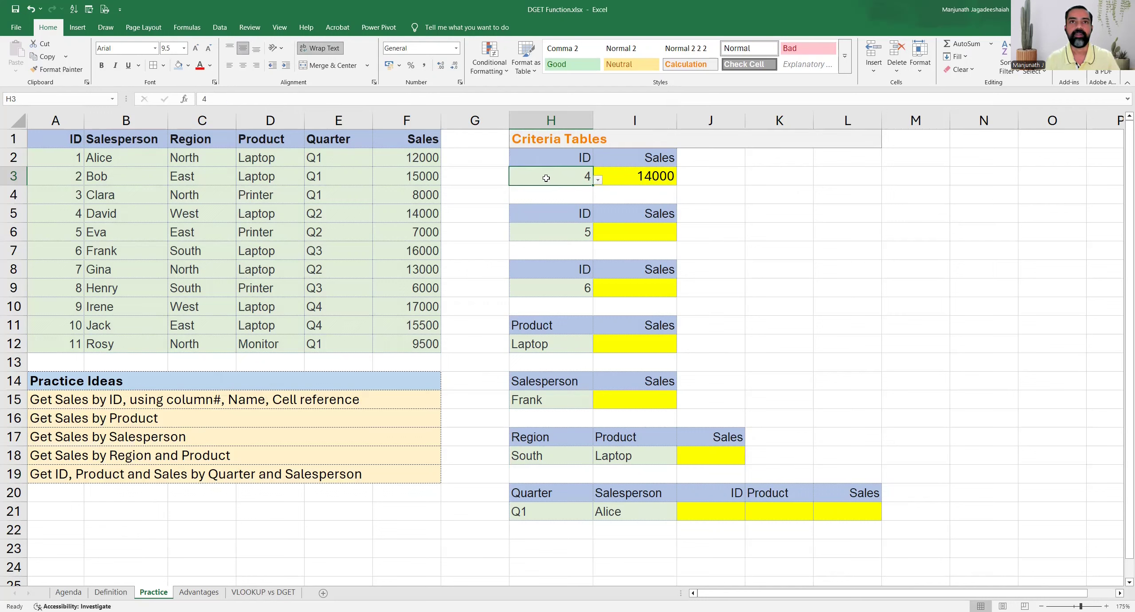
click(53, 214)
click(14, 213)
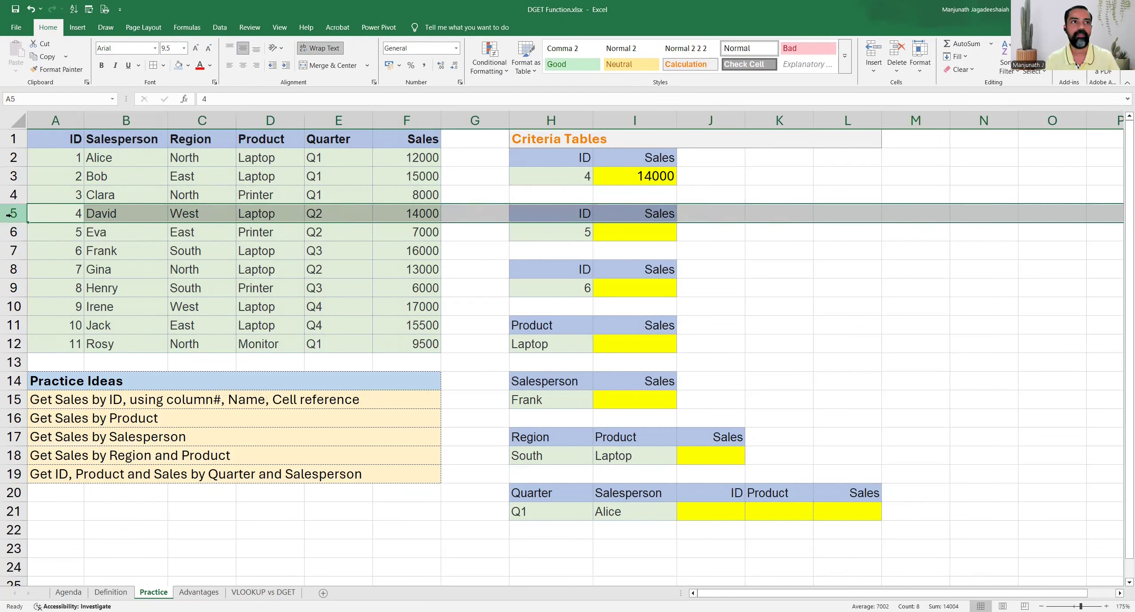
drag(53, 216, 393, 212)
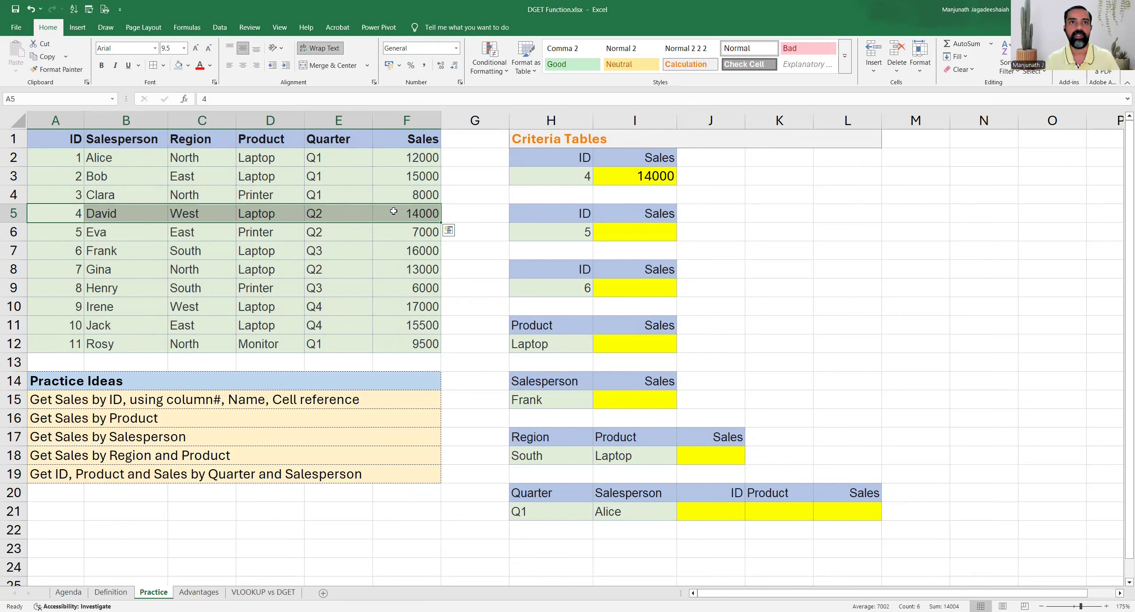
click(391, 211)
click(613, 174)
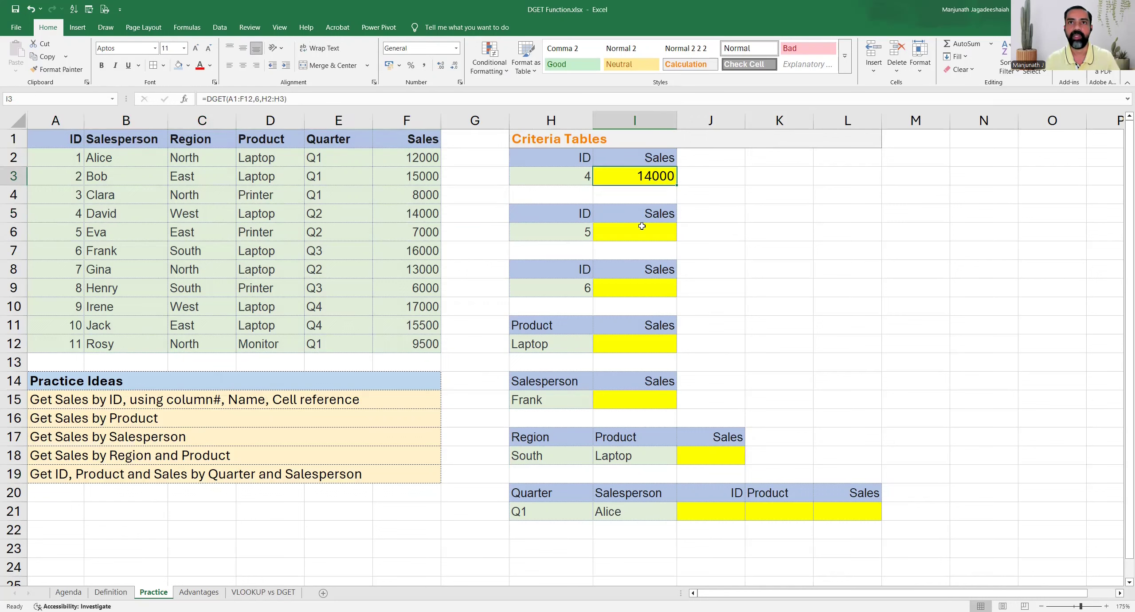
- Begin a DGET formula in cell I6 with the sales table A1:F12 as its database
key(Down)
click(617, 230)
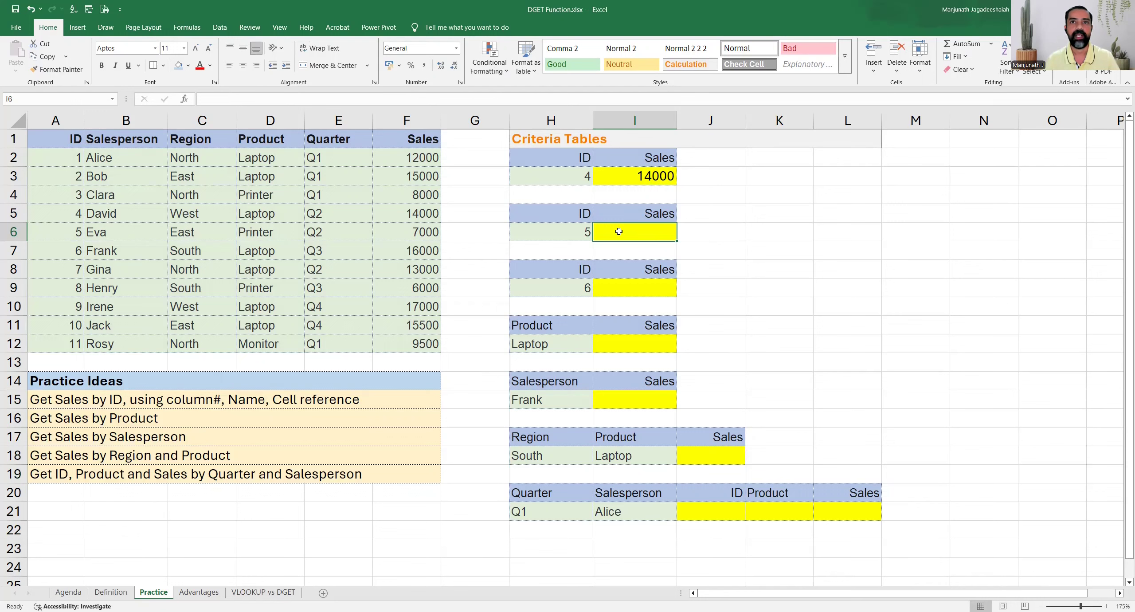
double_click(619, 231)
text(=)
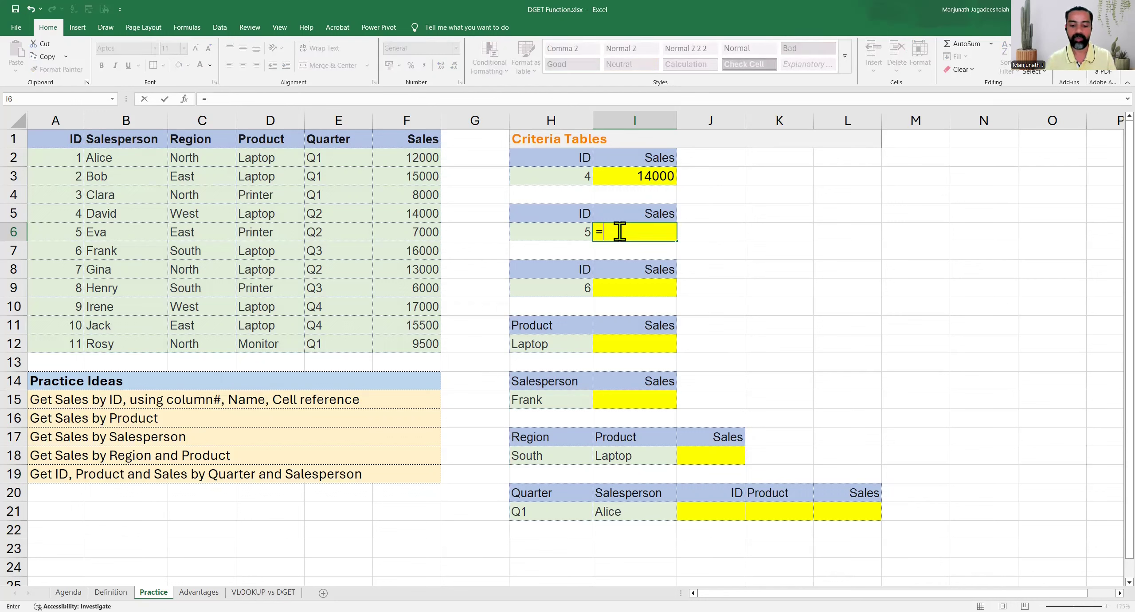
text(DGET()
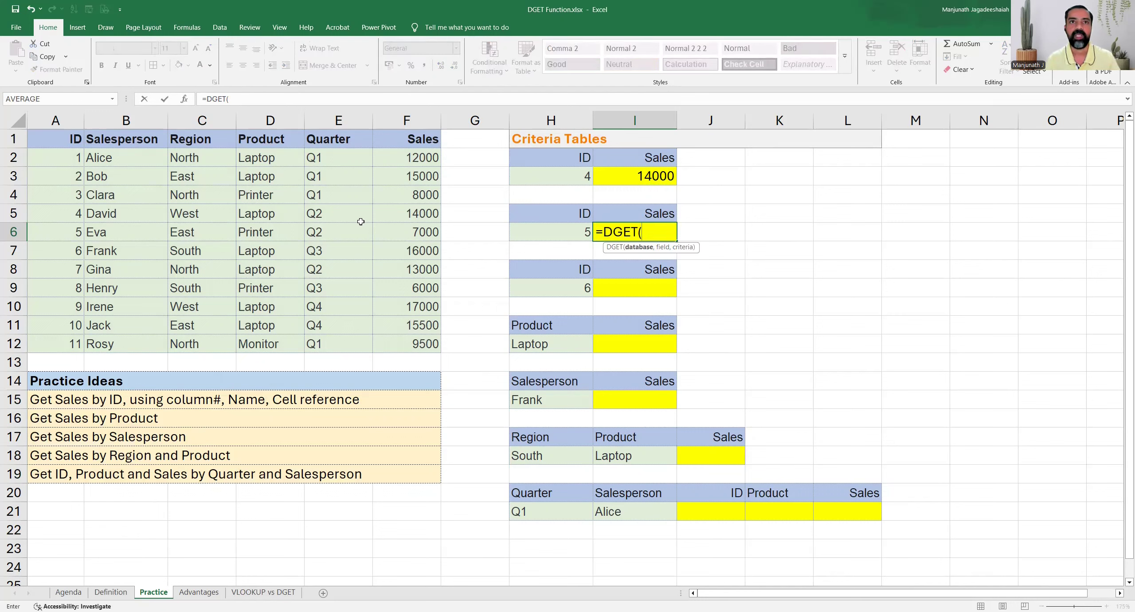
click(61, 139)
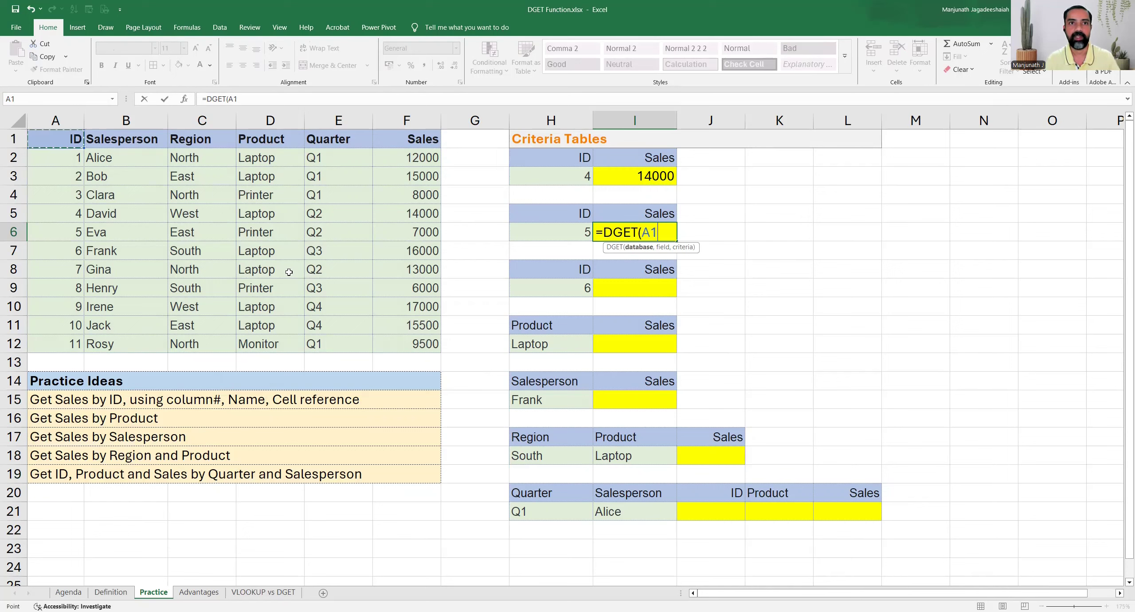
shift+click(403, 341)
- Complete the I6 formula with the column name "Sales" as the field and H5:H6 as the criteria
text(,)
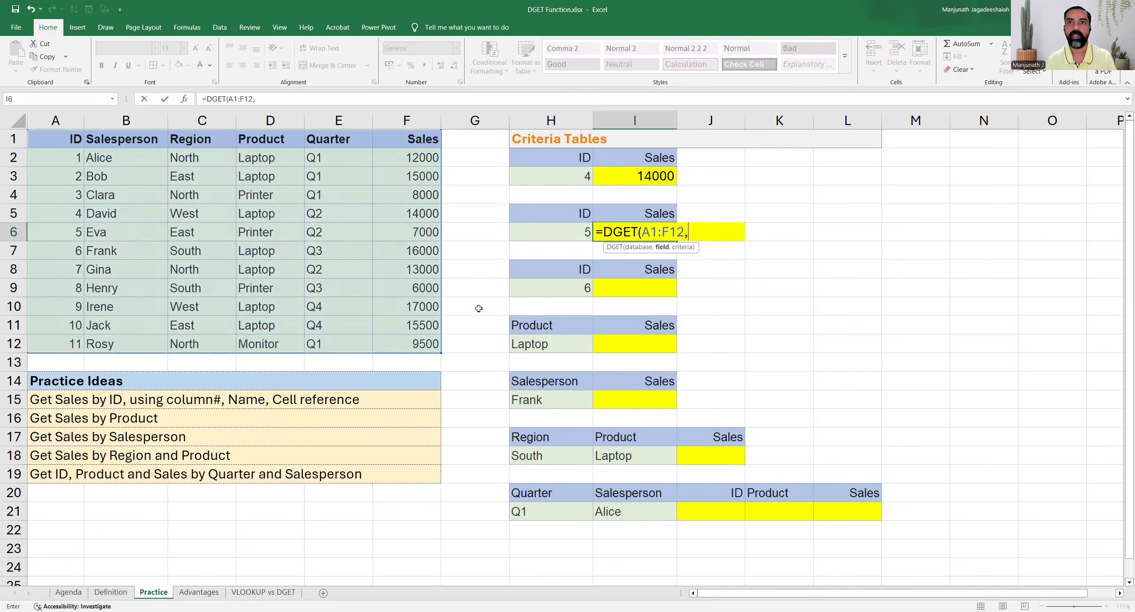
text( ")
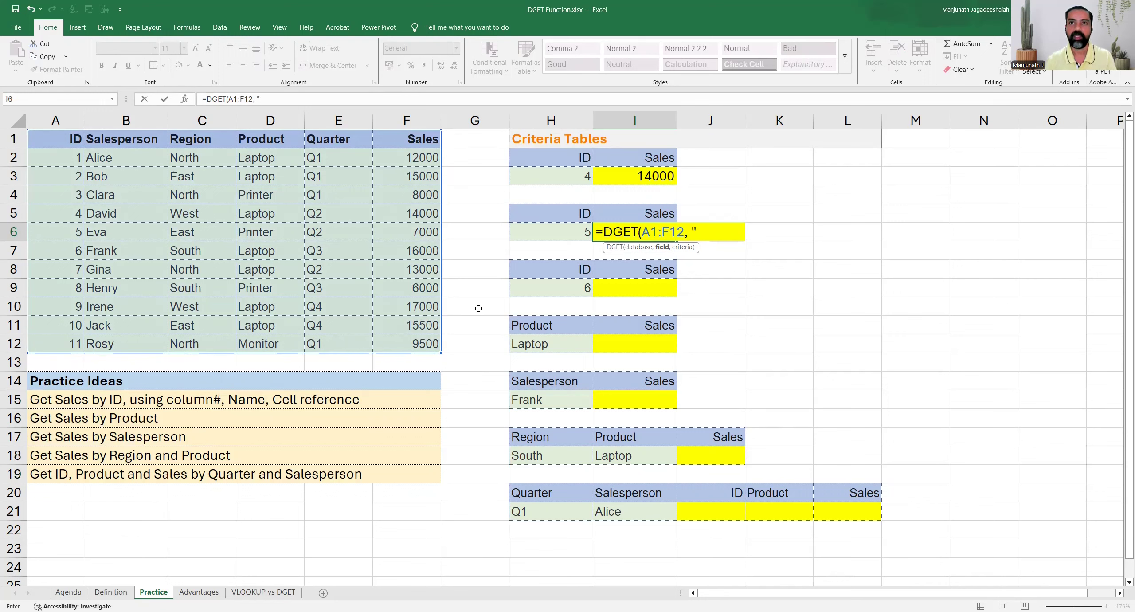
text(Sales",)
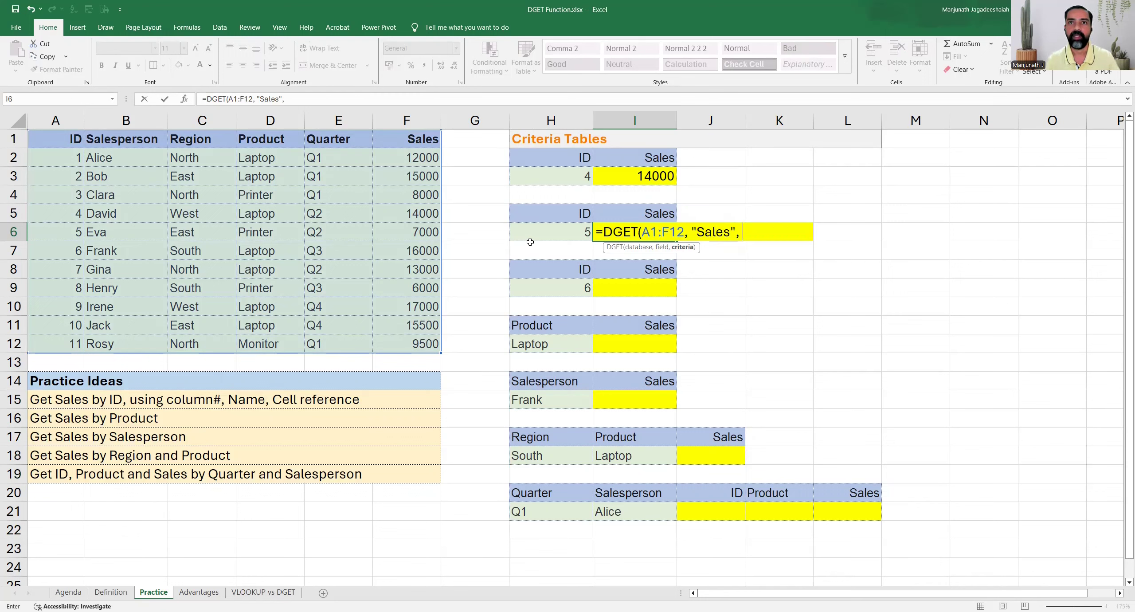
drag(555, 213, 552, 232)
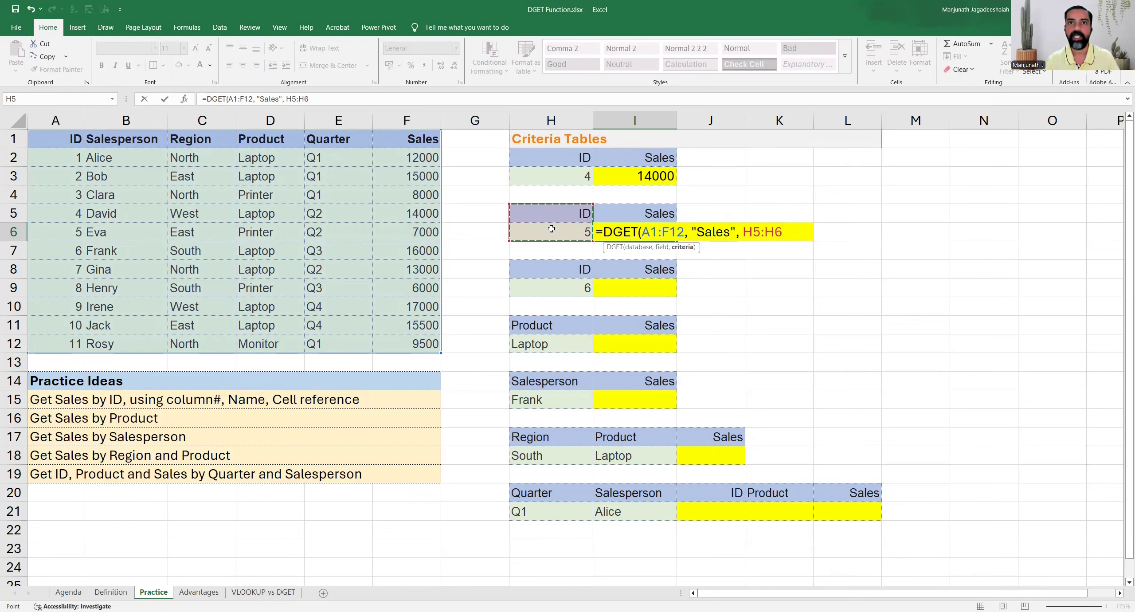
text())
key(Return)
- Compare the I6 result with the record for ID 5 in row 6 of the sales table
click(552, 231)
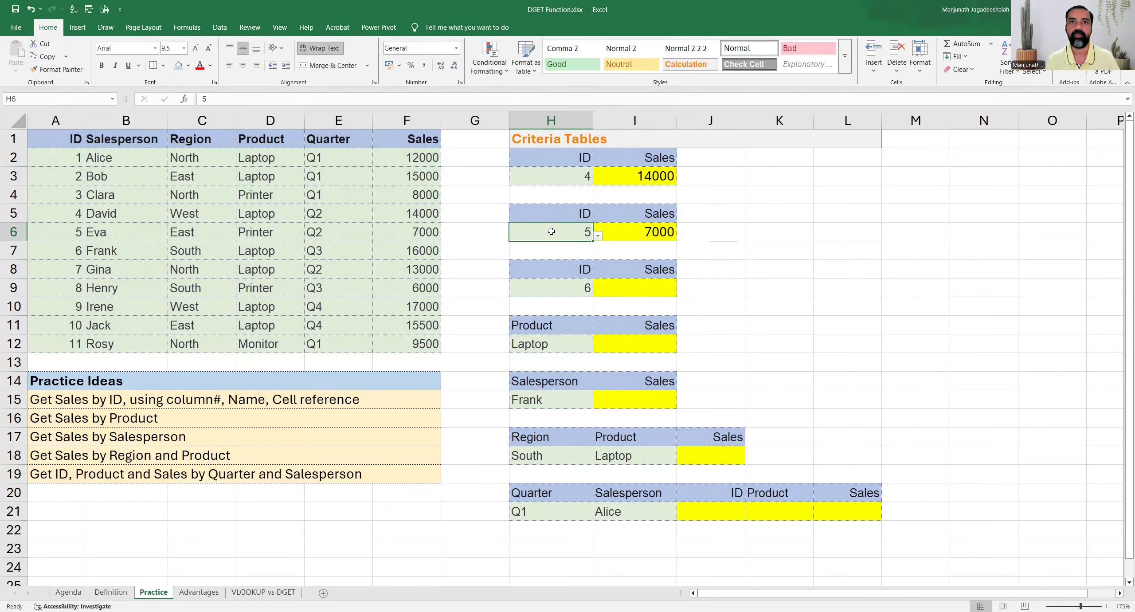
drag(60, 229, 395, 237)
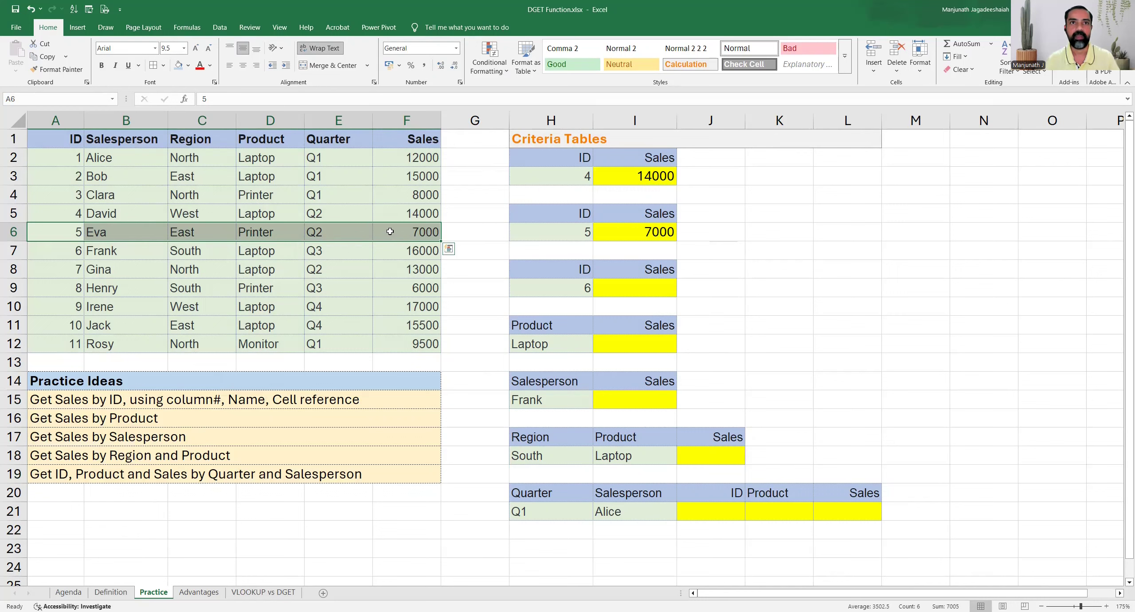
click(617, 232)
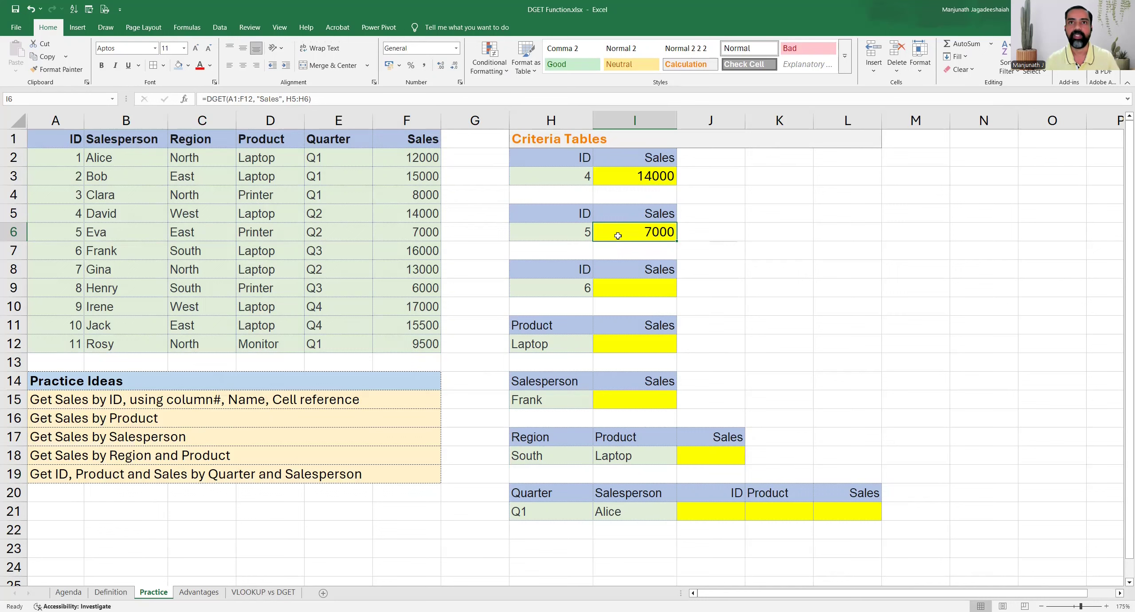
- Begin a DGET formula in cell I9 with the sales table A1:F12 as its database
click(633, 291)
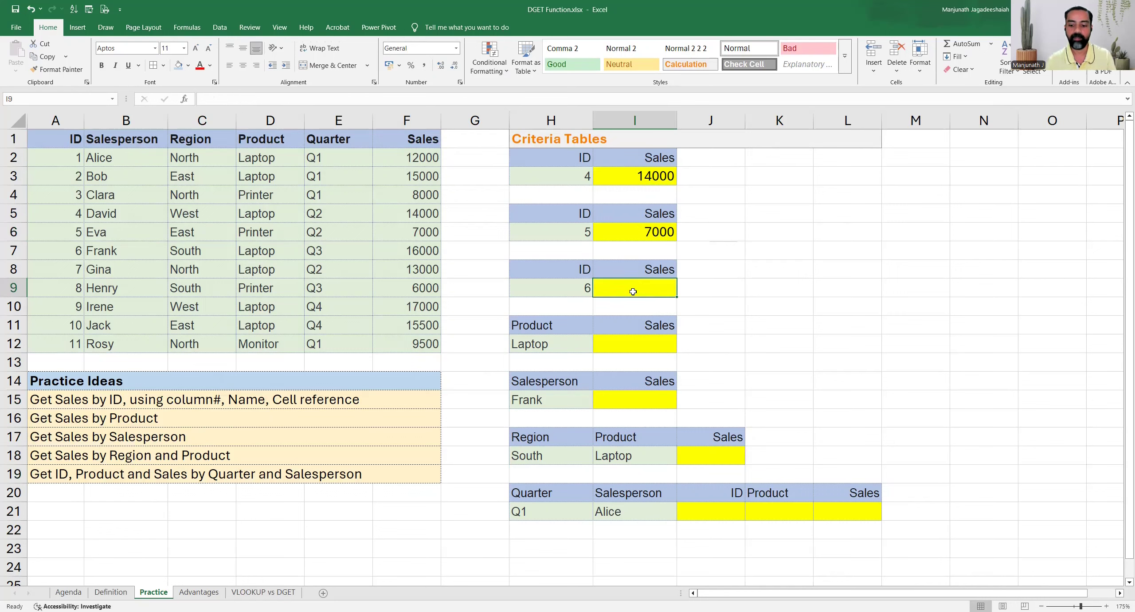
text(=)
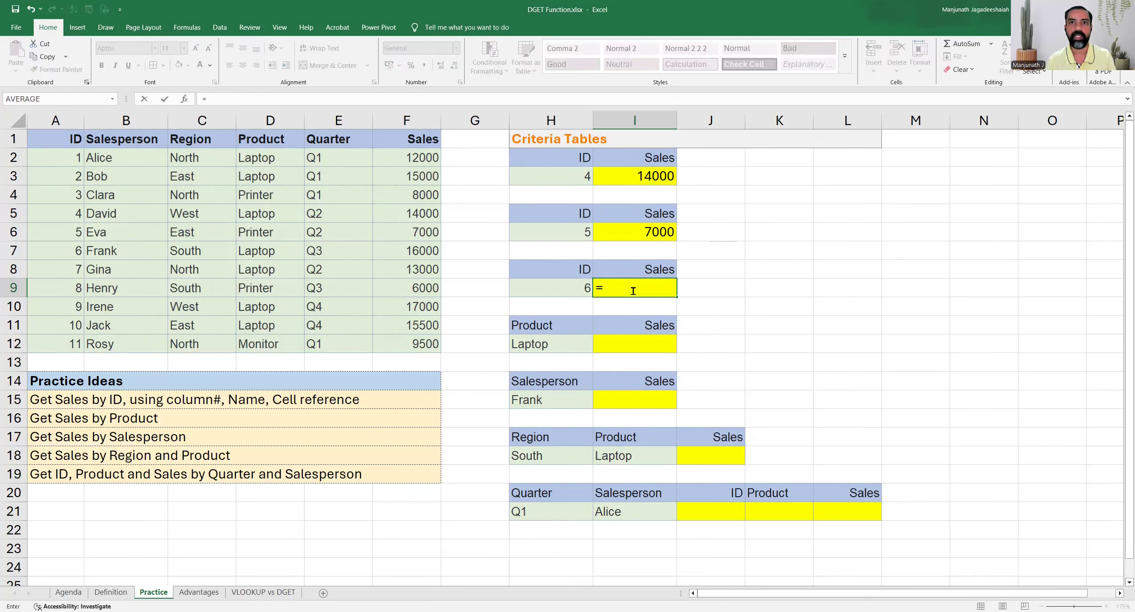
text(dget)
key(Tab)
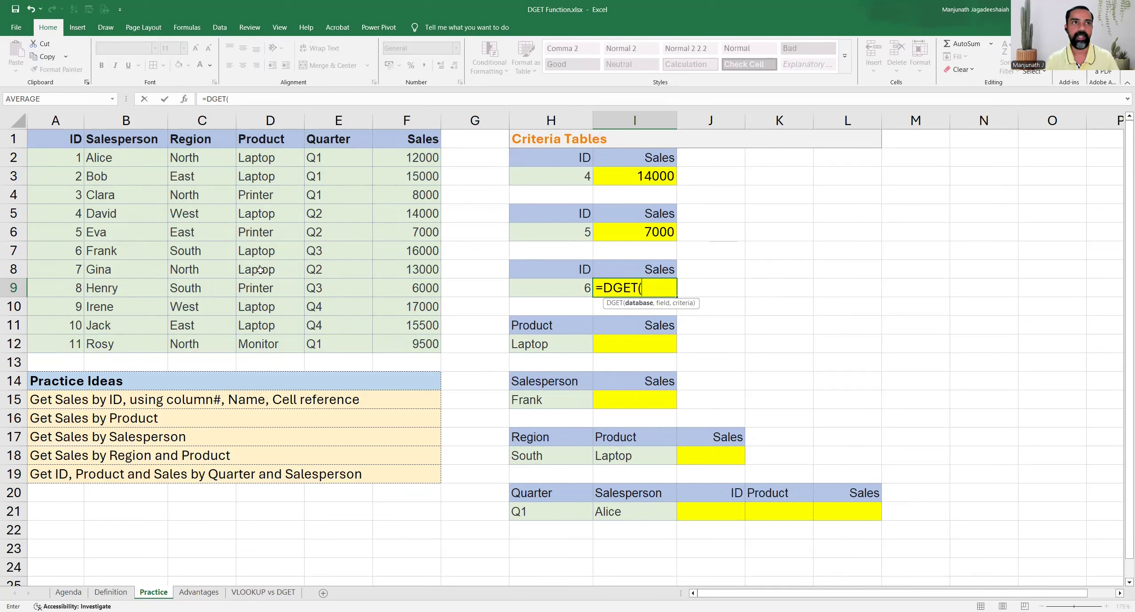
click(49, 142)
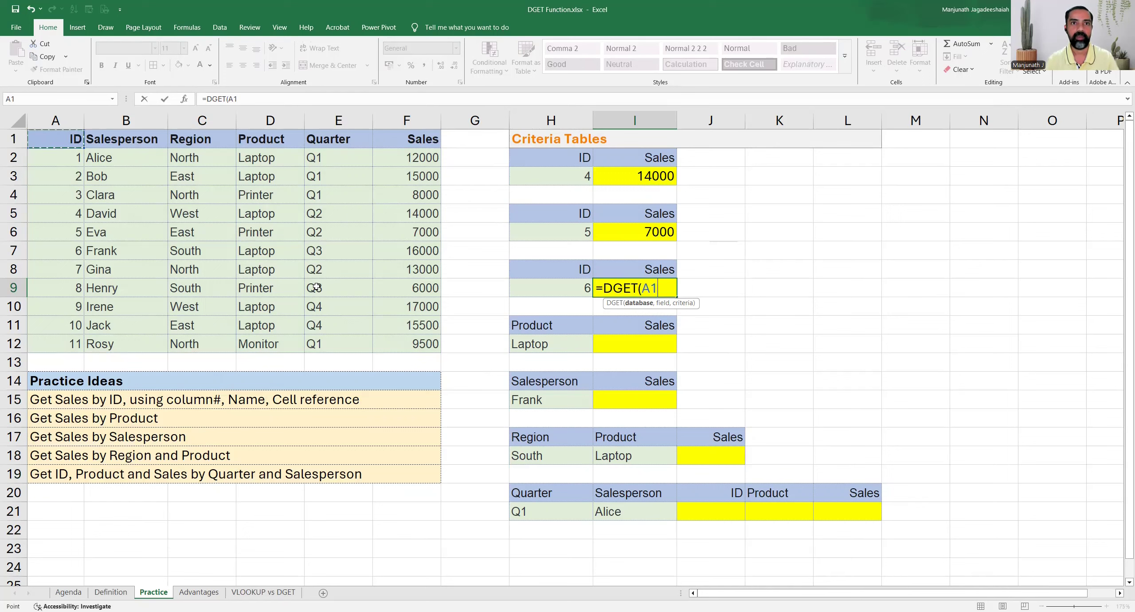
shift+click(399, 341)
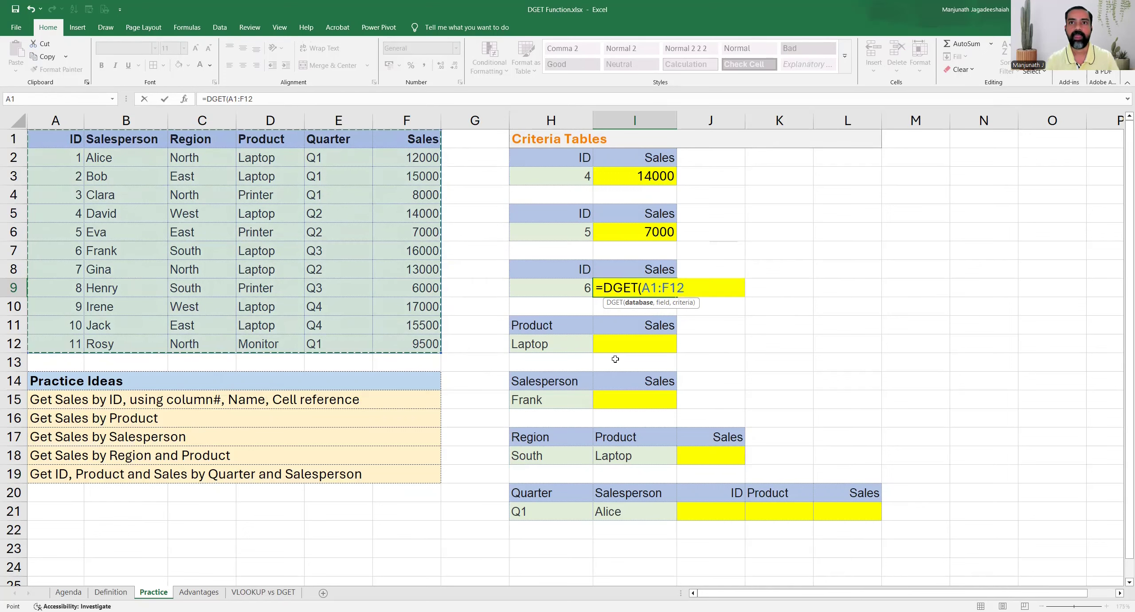
text(,)
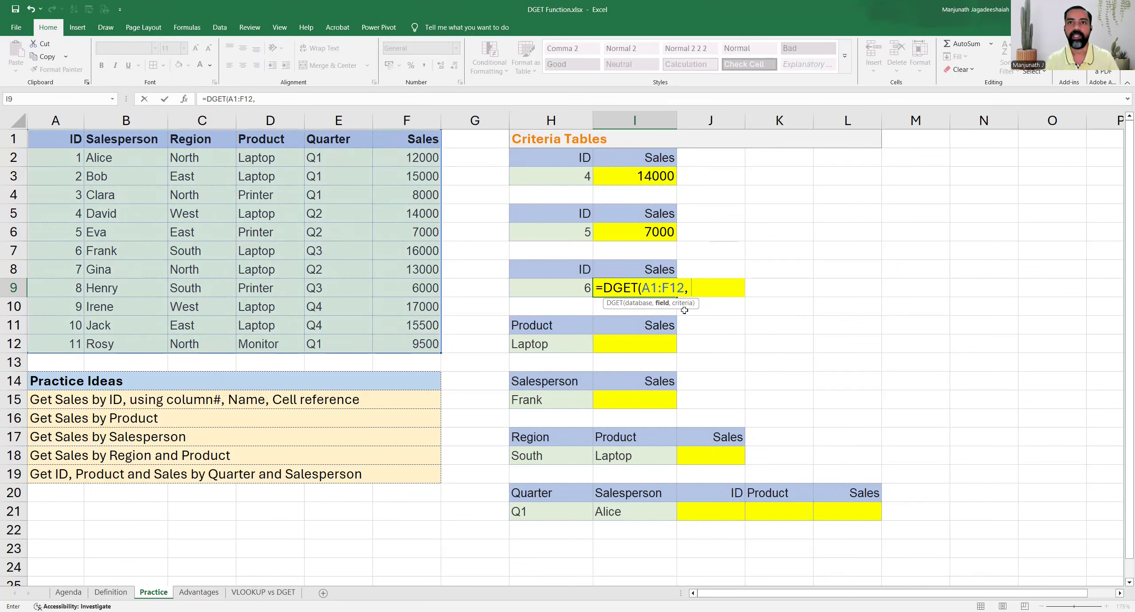
- Complete the I9 formula with cell I8 as the field reference and H8:H9 as the criteria
click(630, 267)
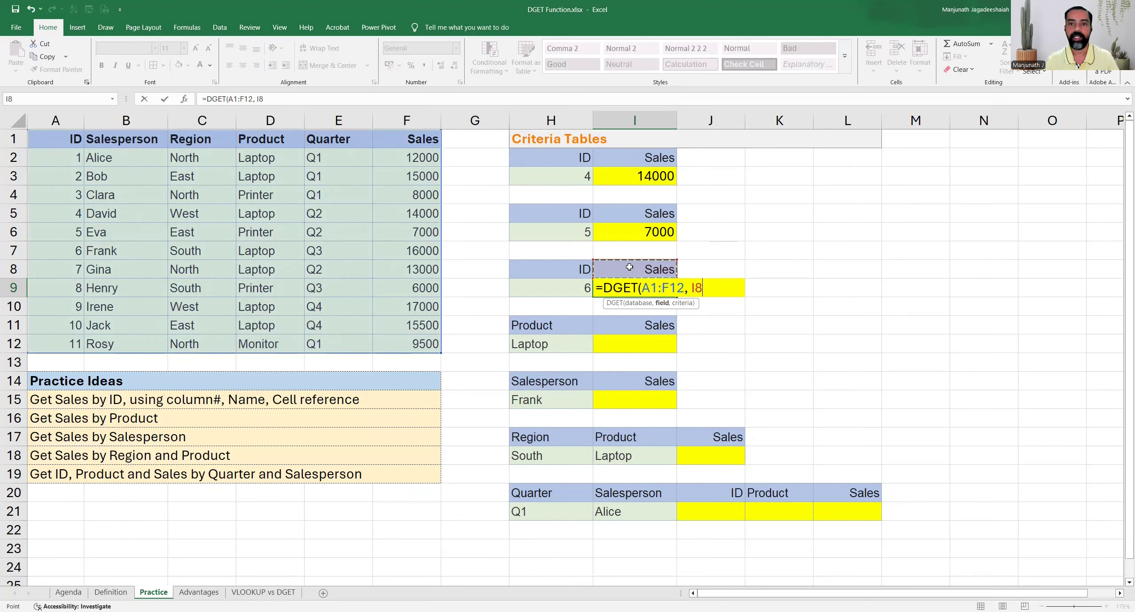
text(,)
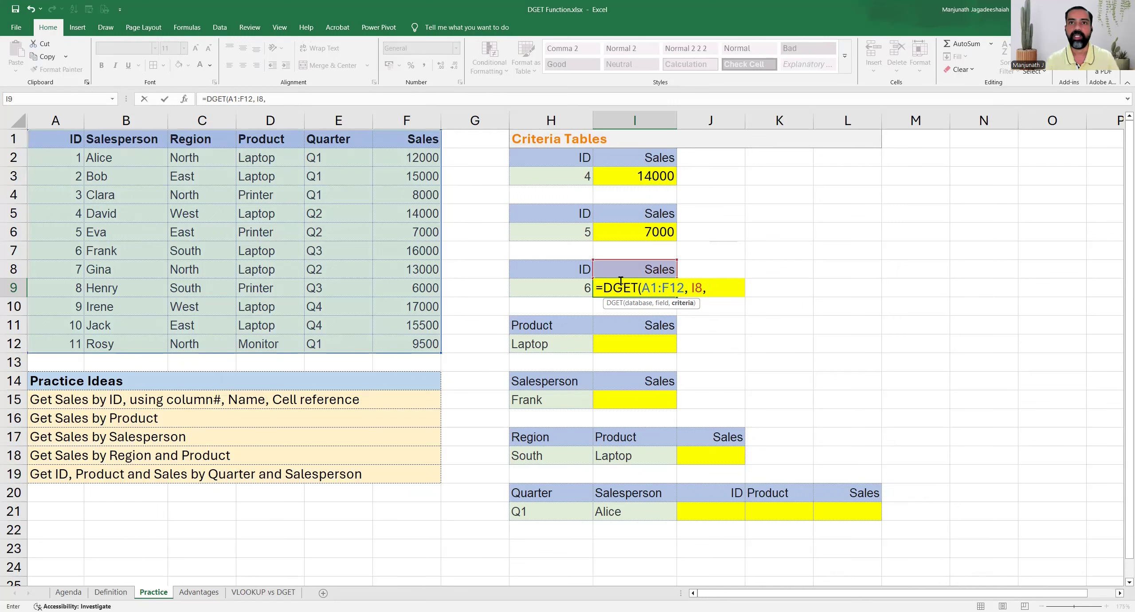
drag(559, 270, 557, 289)
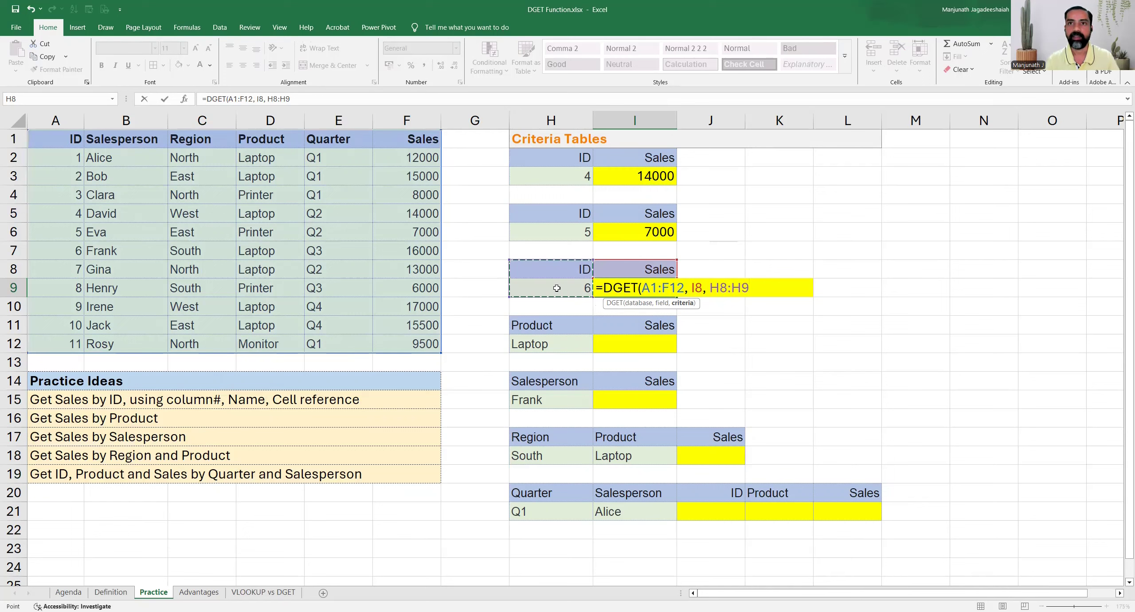
text())
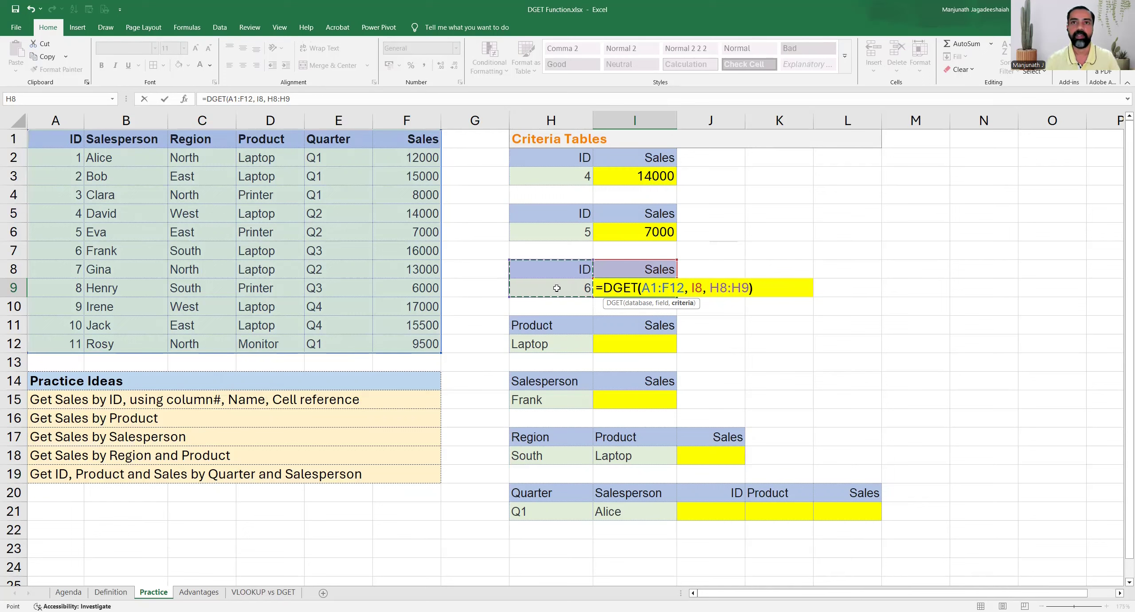
key(Return)
- Compare the I9 result with the record for ID 6 in row 7 of the sales table
click(557, 288)
click(47, 250)
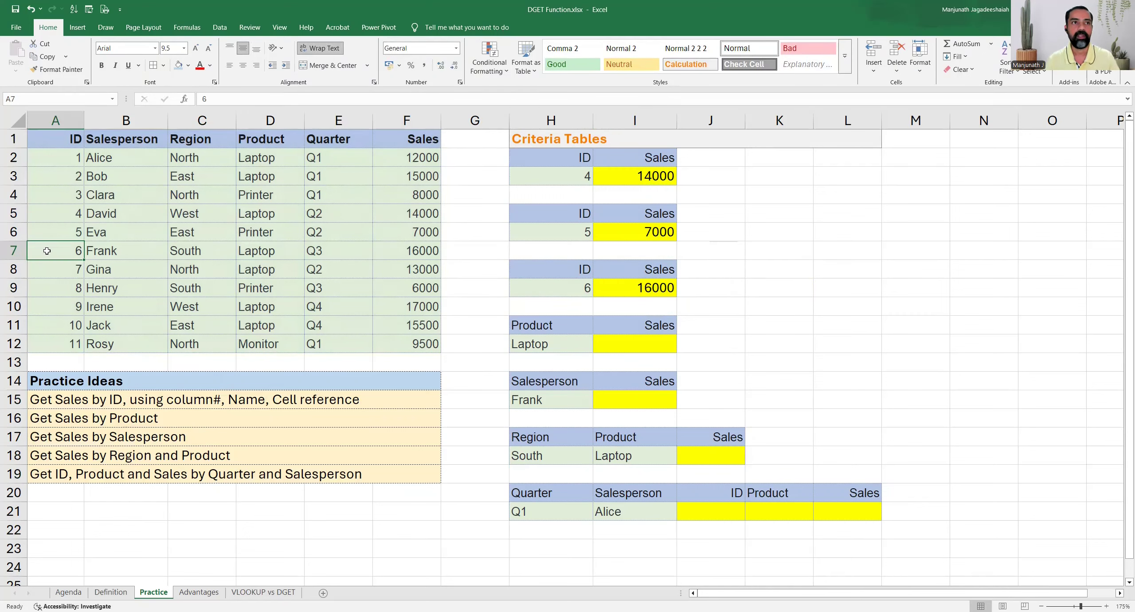
drag(47, 250, 391, 251)
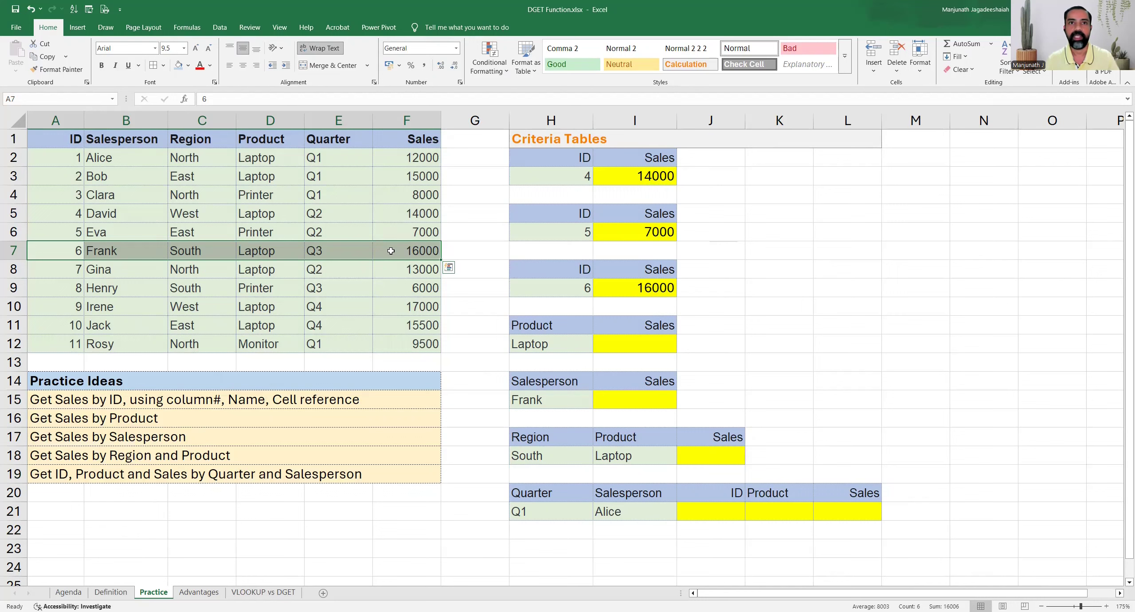
click(622, 288)
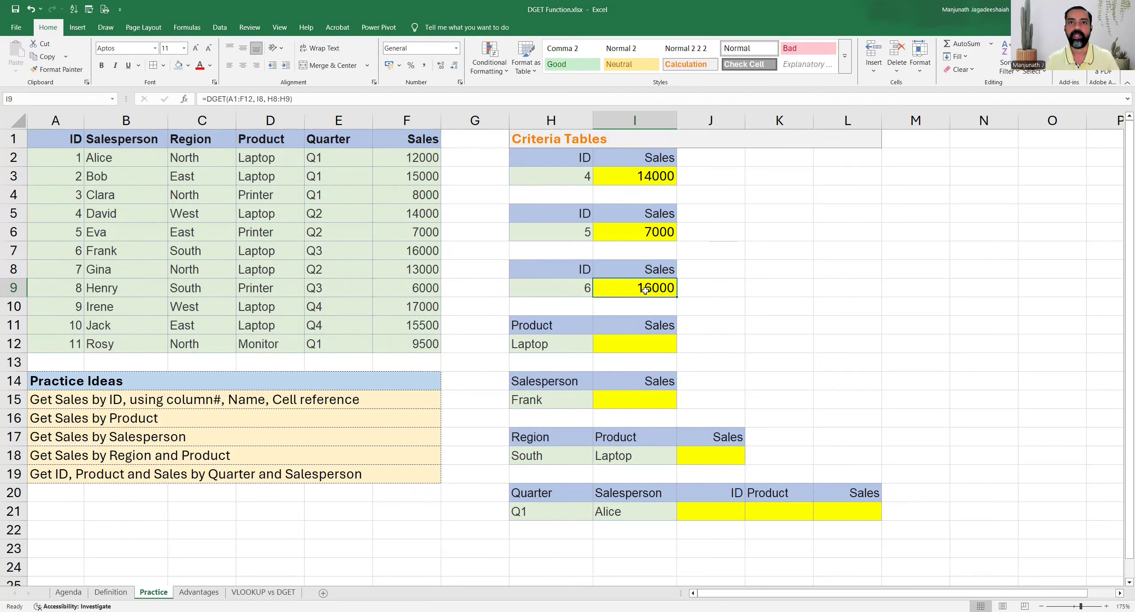
- Begin a DGET formula for sales by product in cell I12, using A1:F12 as the database
click(615, 343)
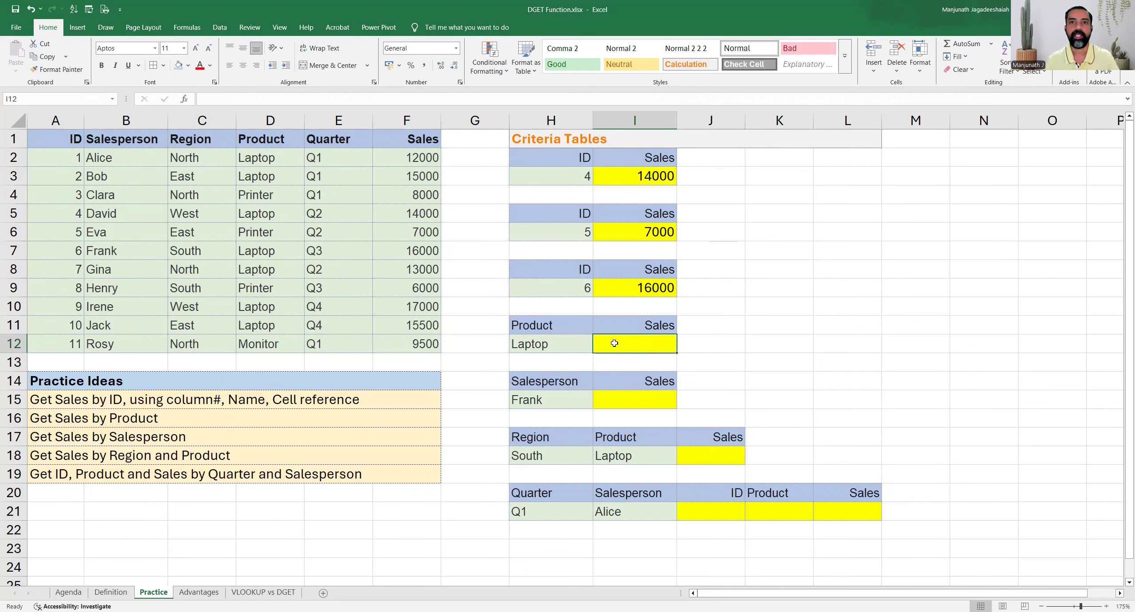
click(51, 417)
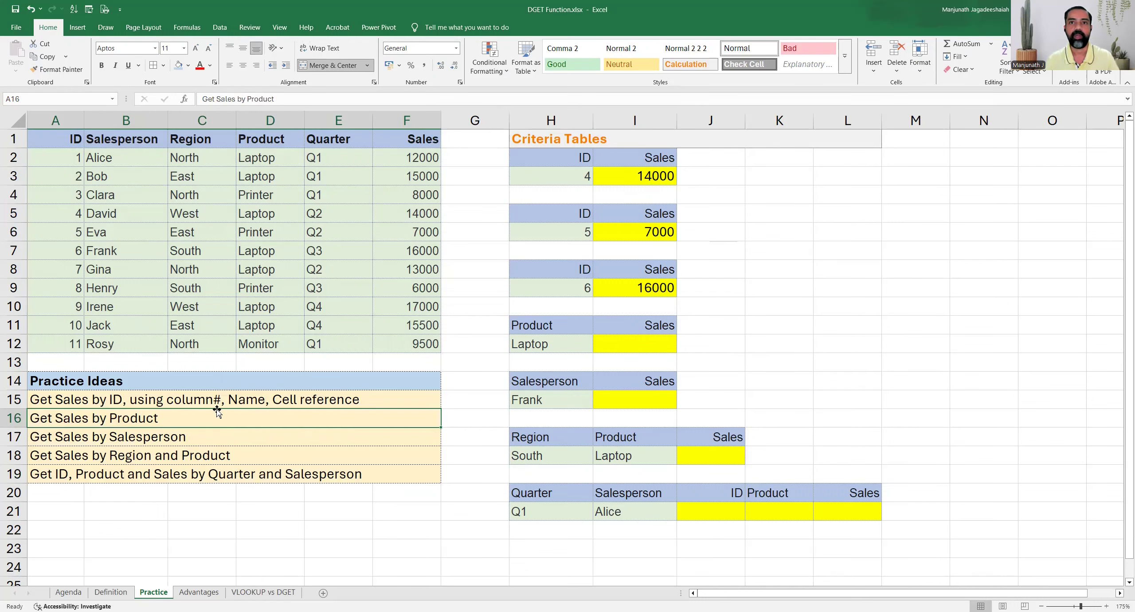
click(625, 347)
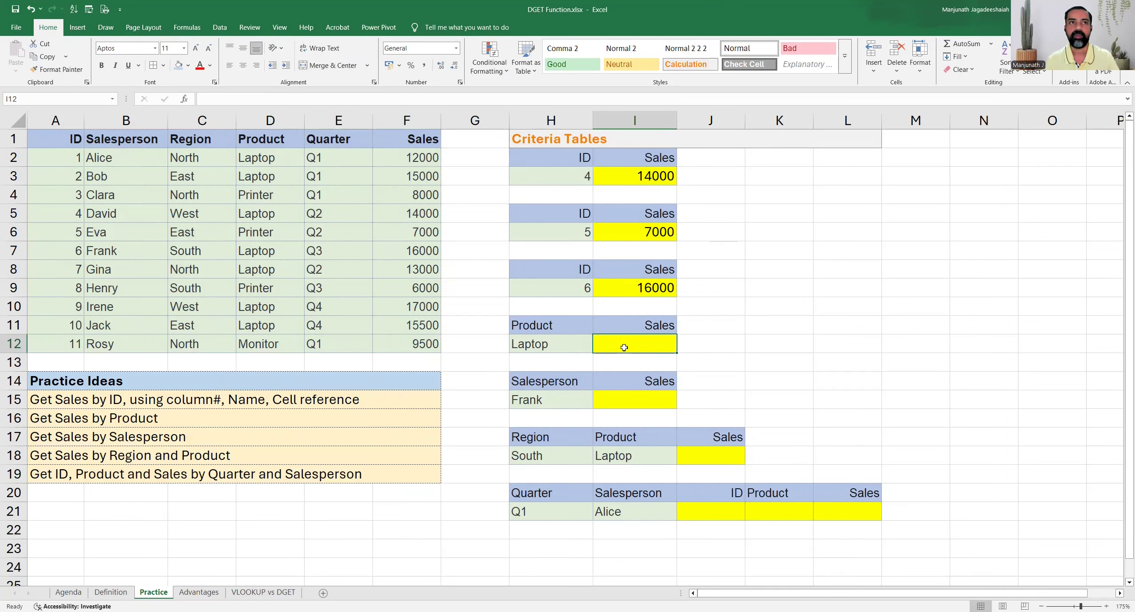
text(=)
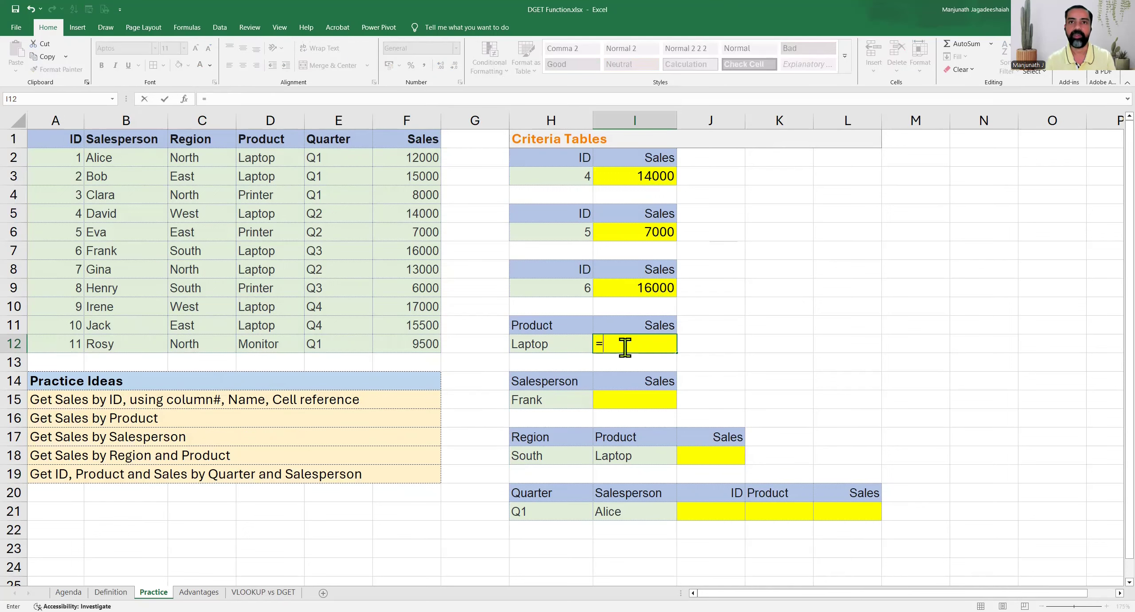
text(DGET()
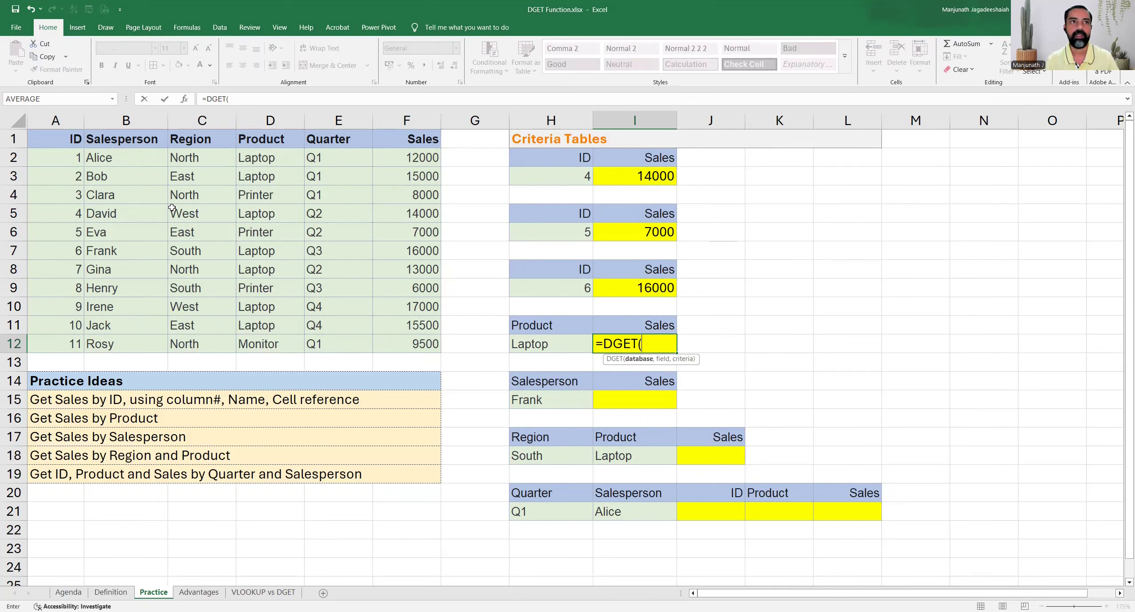
click(48, 140)
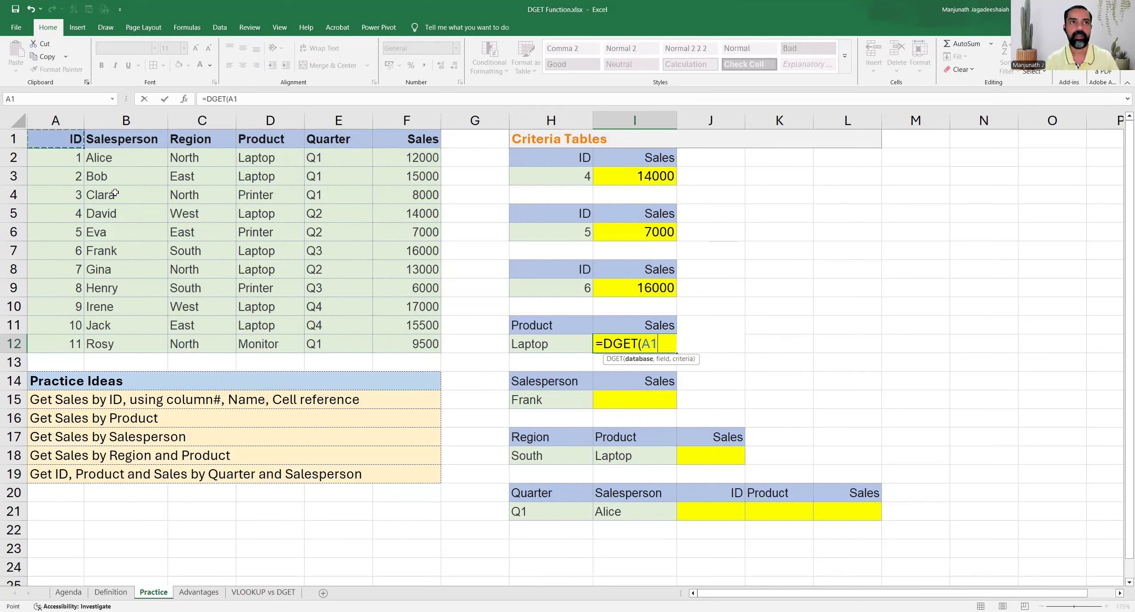
shift+click(409, 348)
text(,)
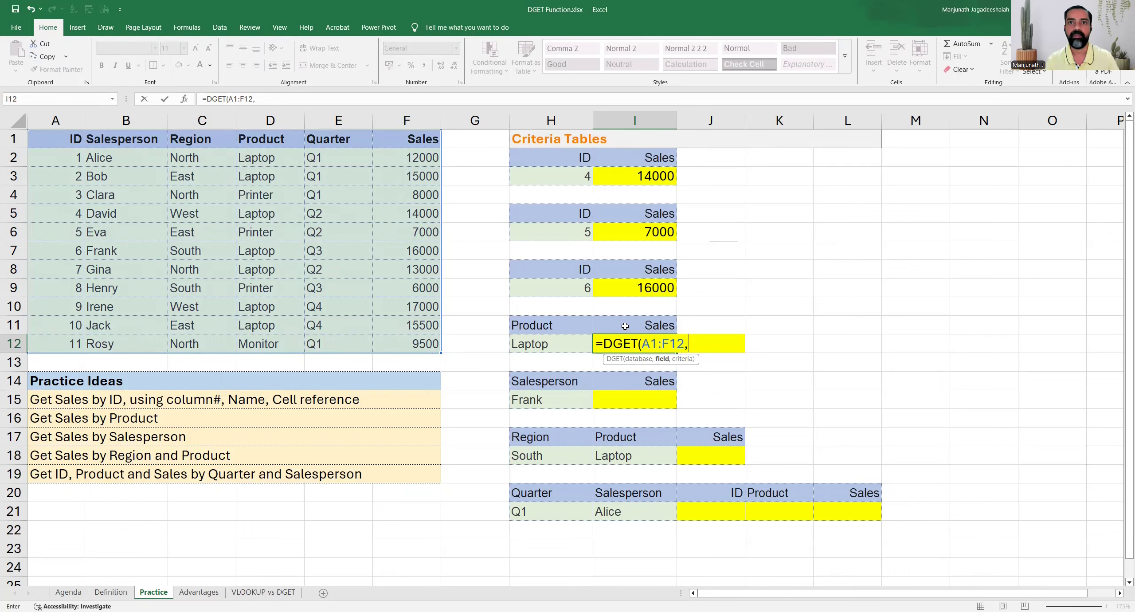
- Complete the I12 formula with cell I11 as the field and H11:H12 as the criteria
click(625, 326)
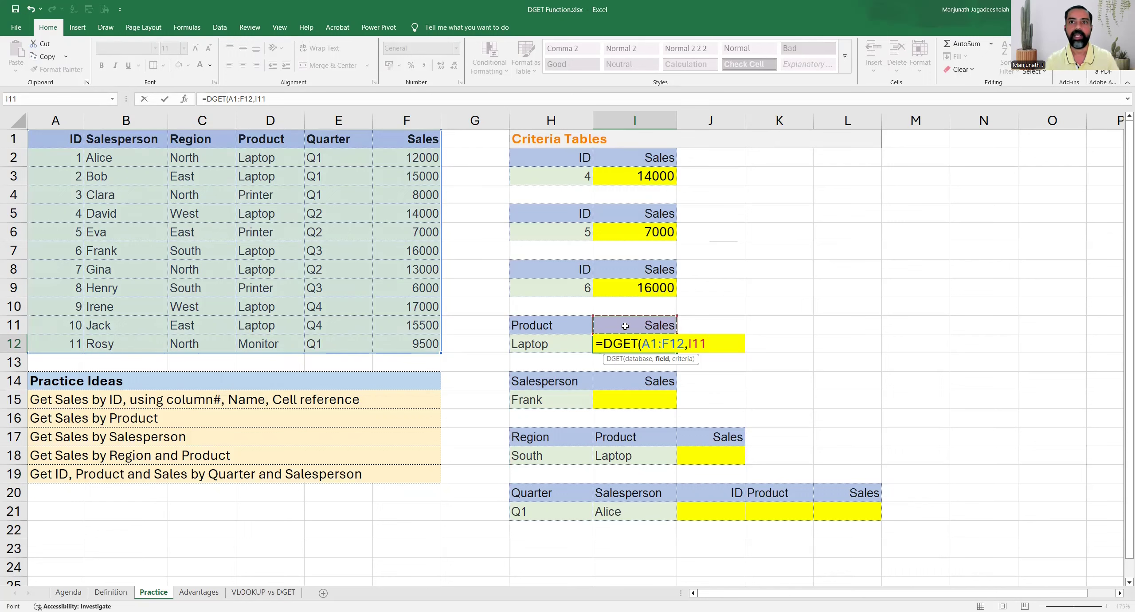
text(,)
drag(563, 327, 563, 346)
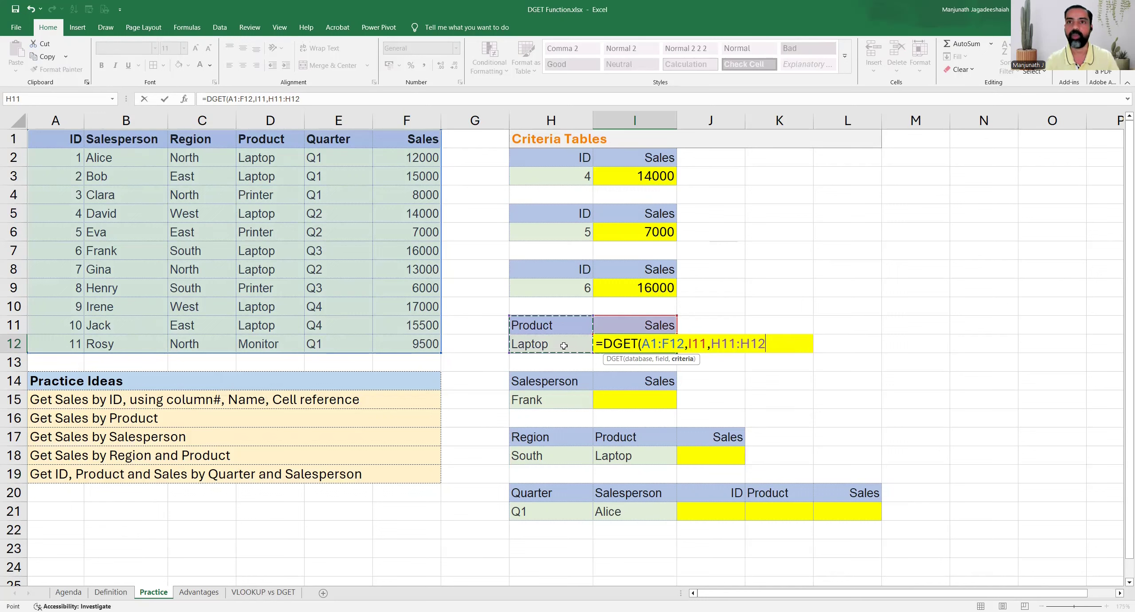
text())
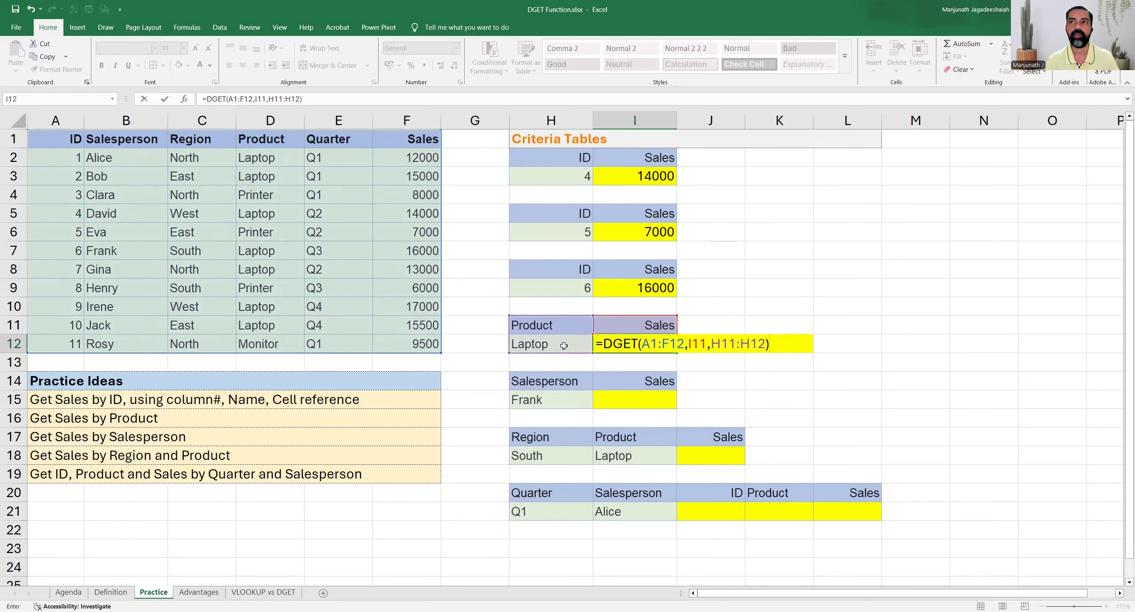
key(Return)
- Check the I12 result for the Laptop criterion against the Laptop records and their sales in rows 2 and 3
click(562, 346)
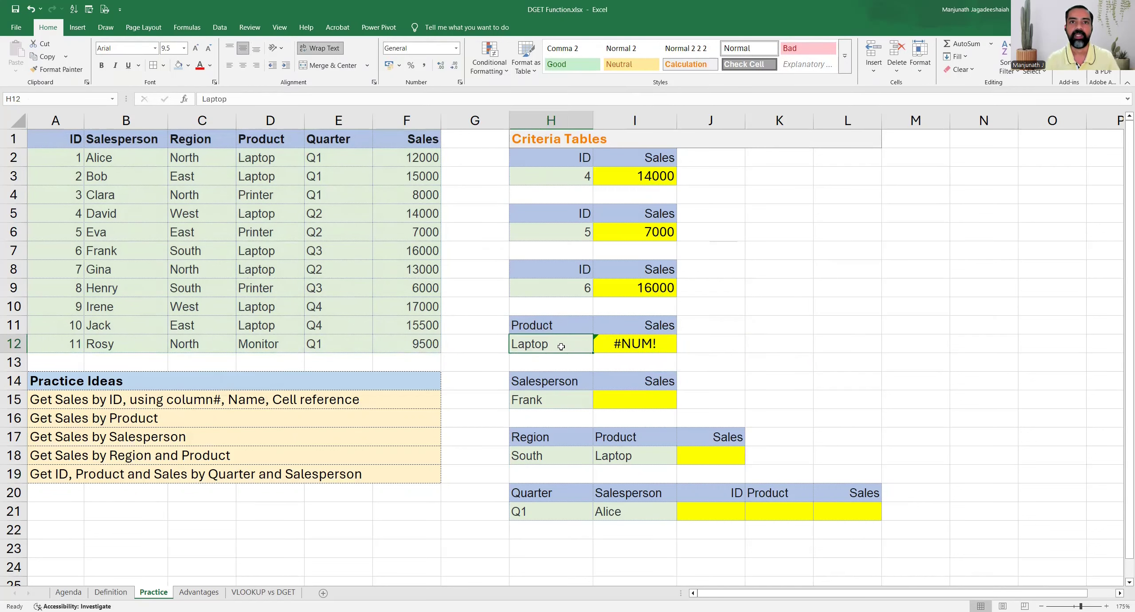
click(641, 345)
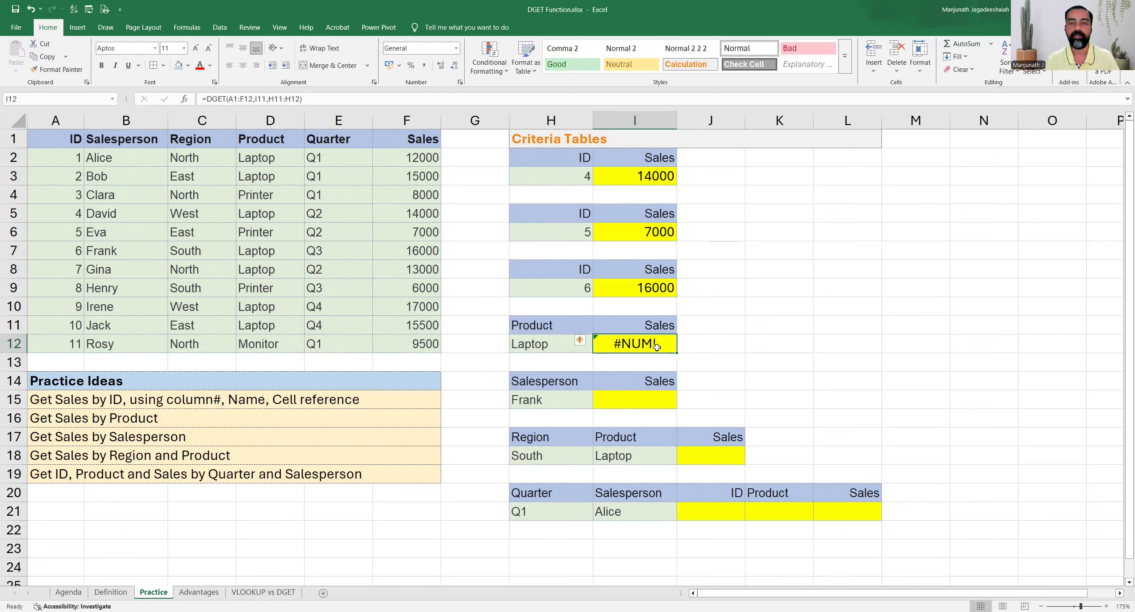
click(545, 346)
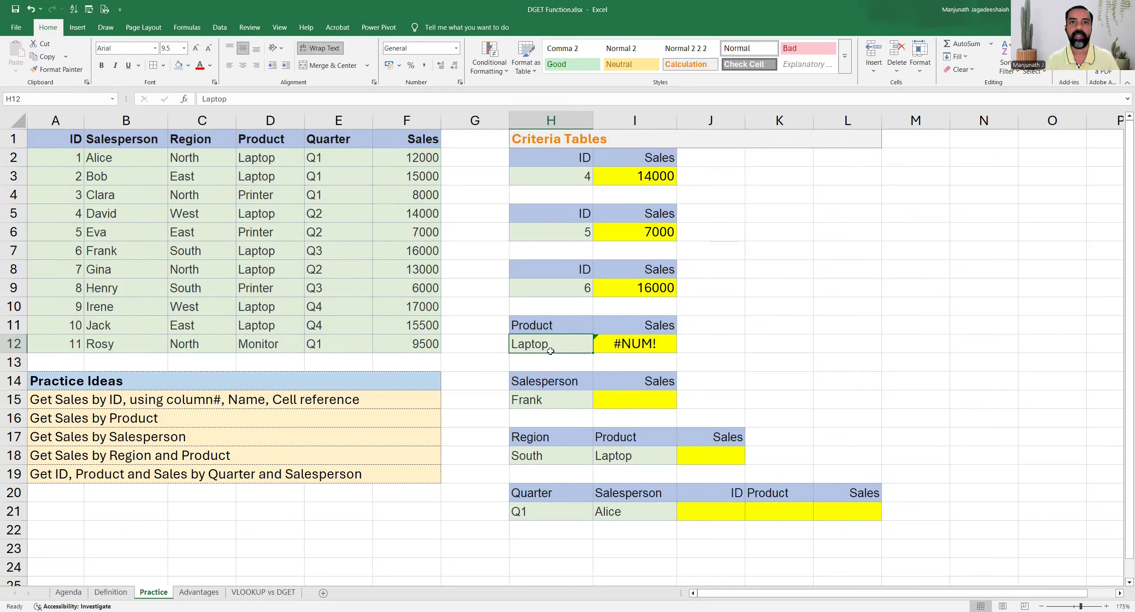
drag(275, 158, 281, 174)
click(563, 343)
drag(393, 158, 387, 177)
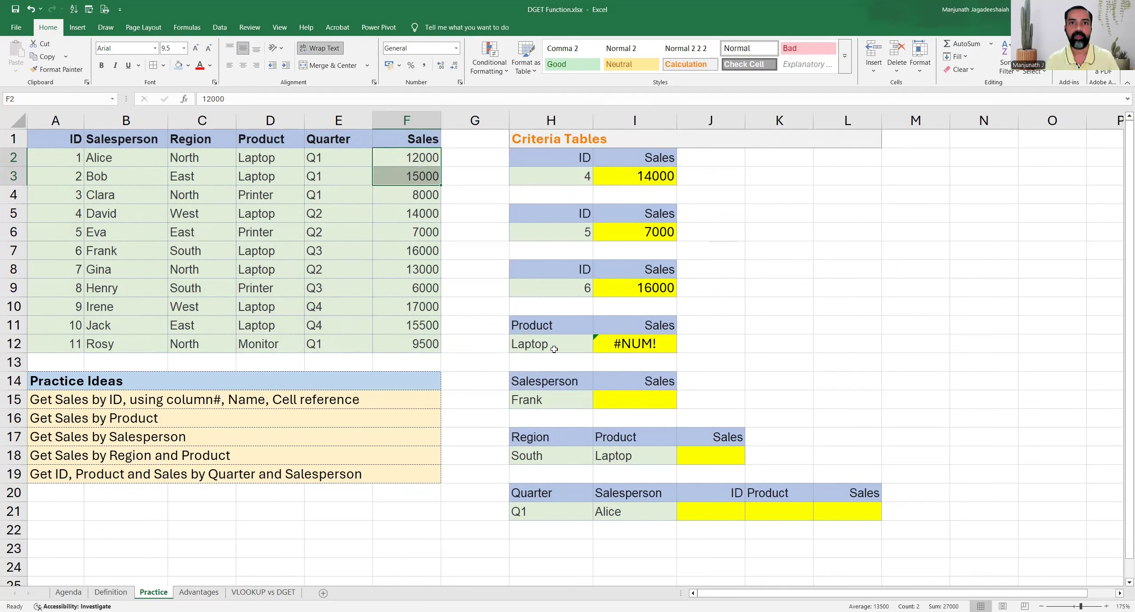
click(612, 343)
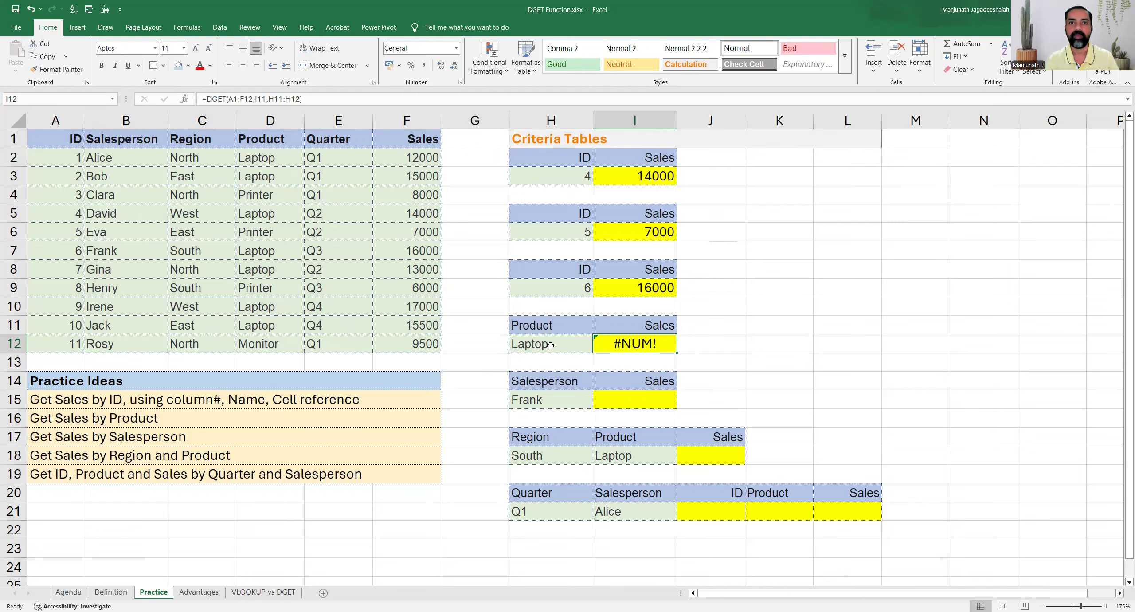
- Change the product criterion in cell H12 to Monitor
click(549, 343)
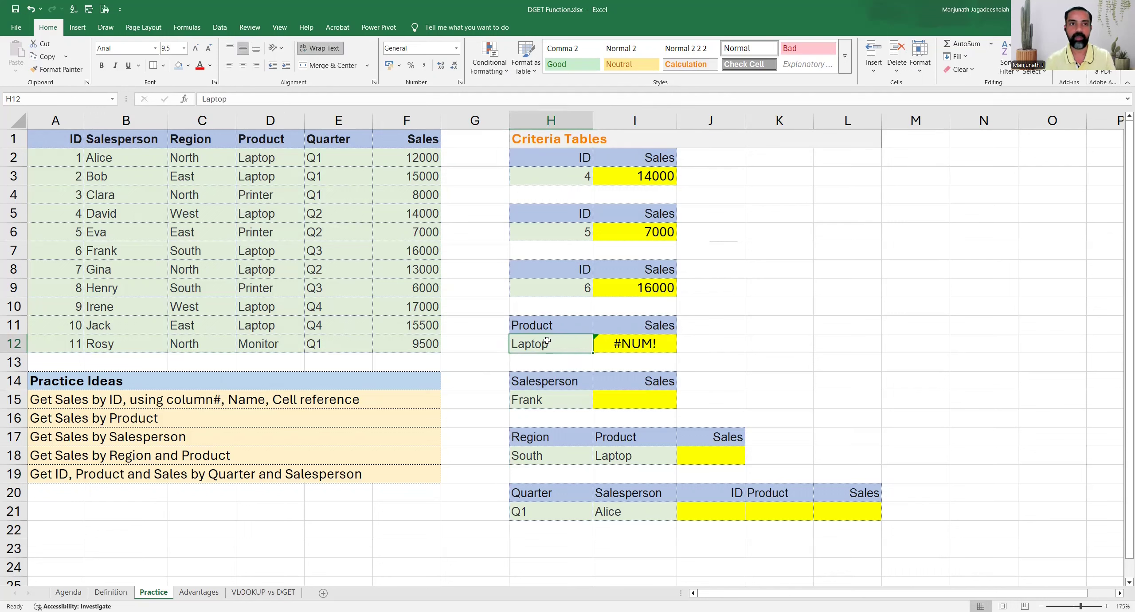
text(Mon)
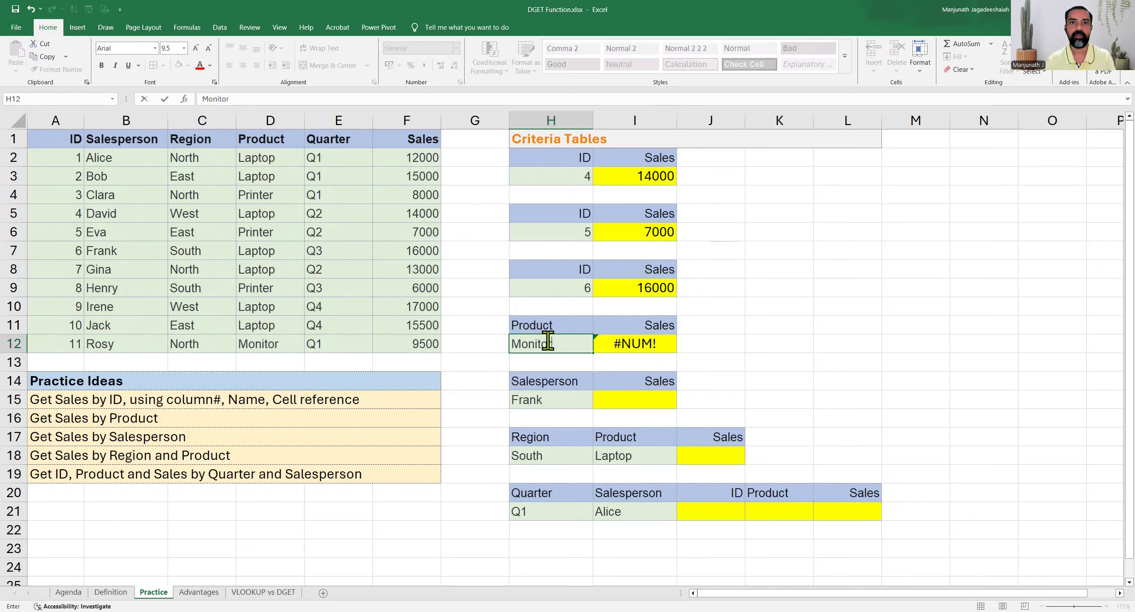
text(itor)
key(Return)
- Compare the I12 result with the Monitor record's product and sales in row 12 of the sales table
click(529, 343)
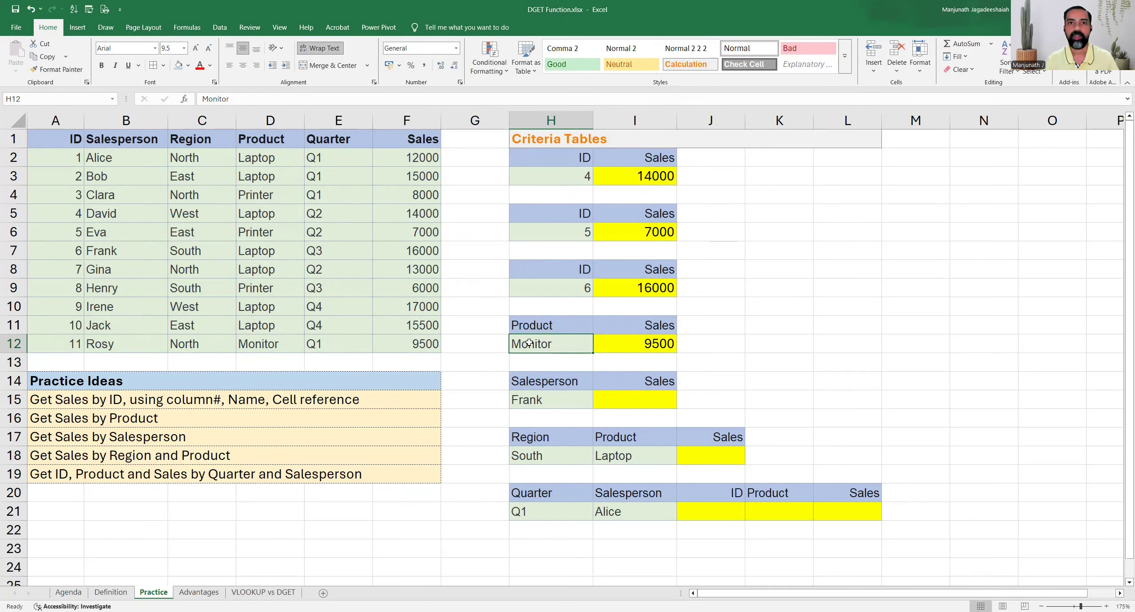
click(618, 344)
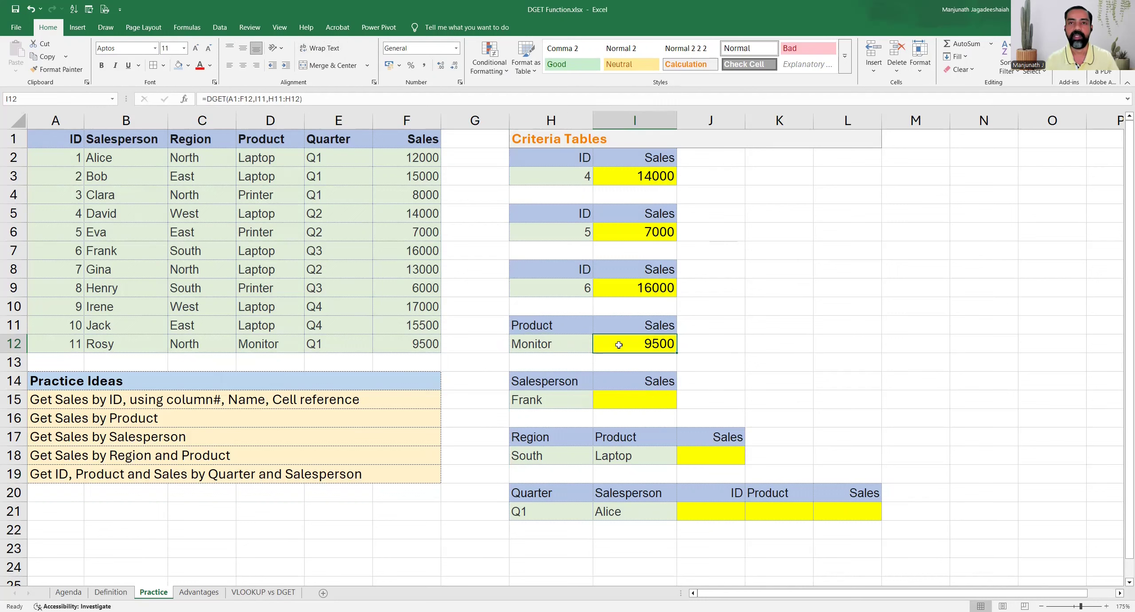
click(406, 344)
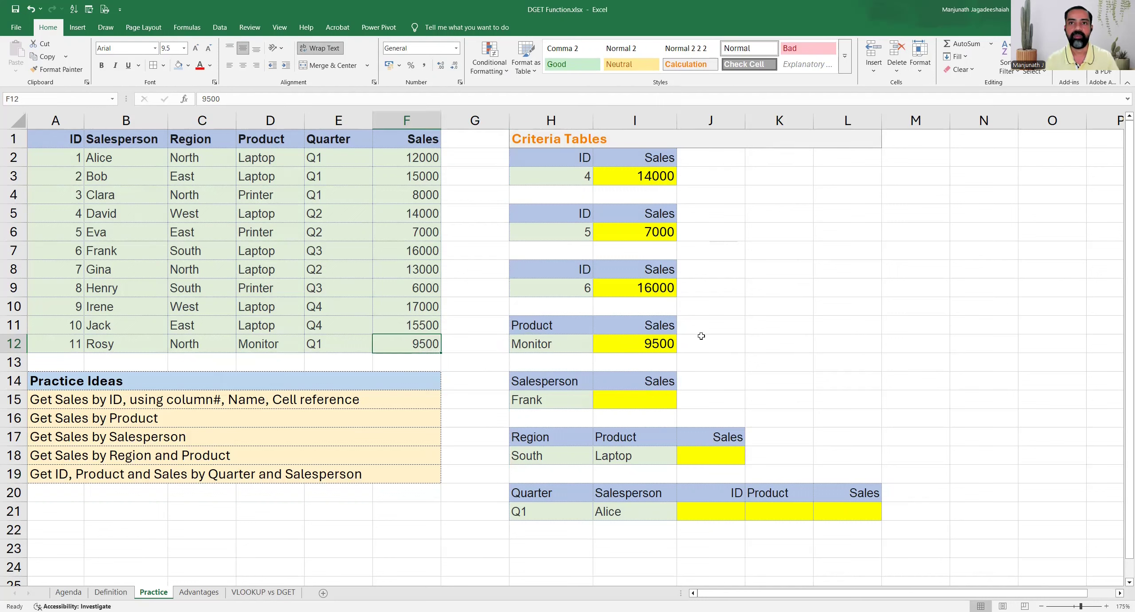
click(261, 345)
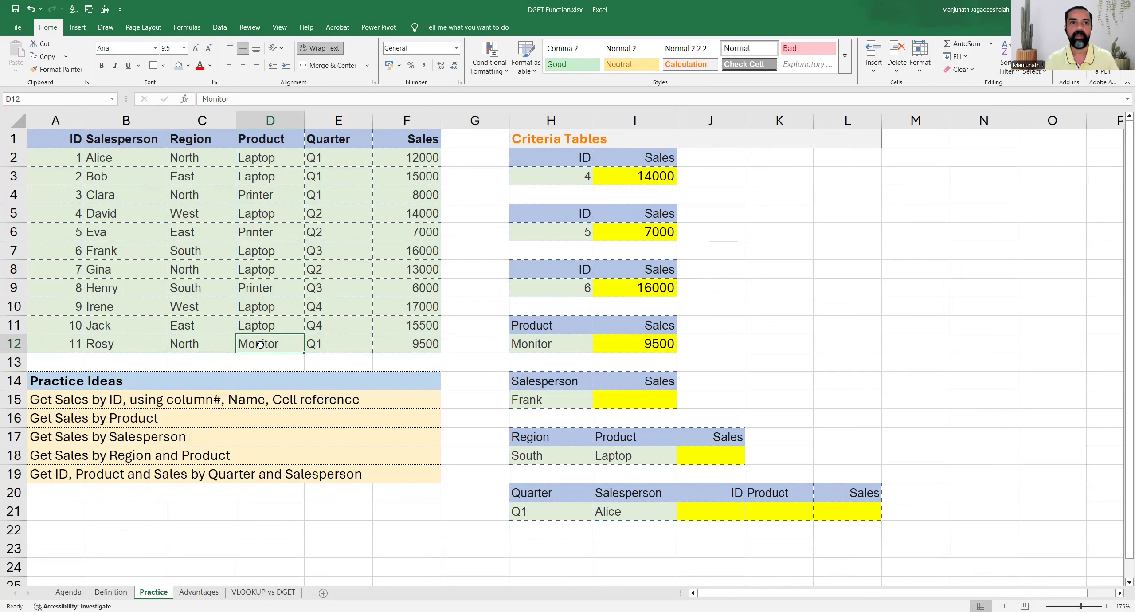
drag(260, 345, 421, 345)
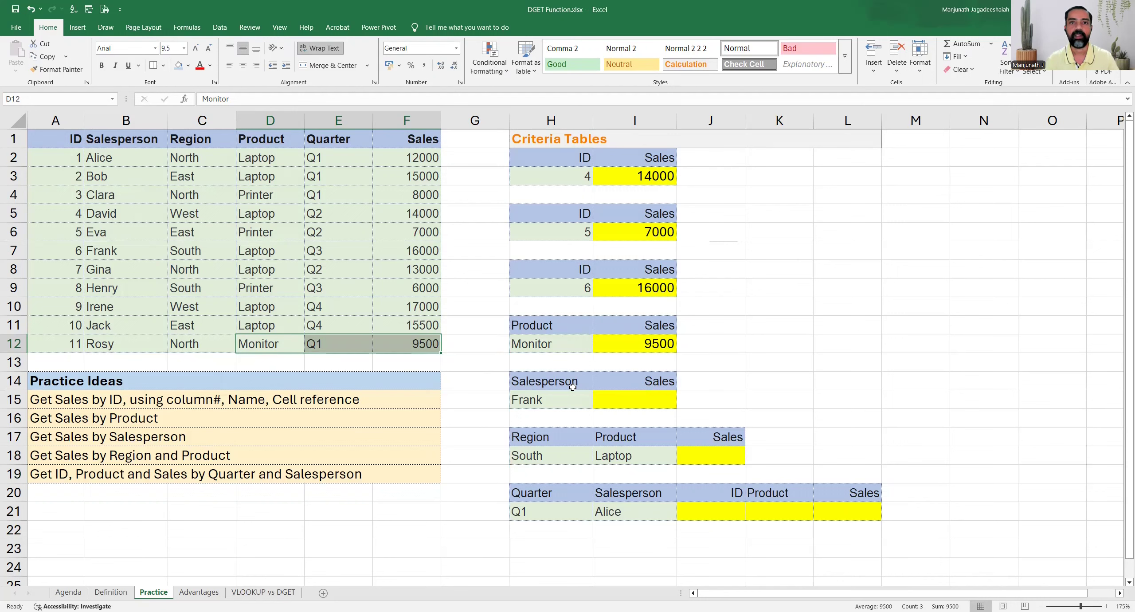
- Start a DGET formula in cell I15 for sales by salesperson, with A1:F12 as the database
click(76, 436)
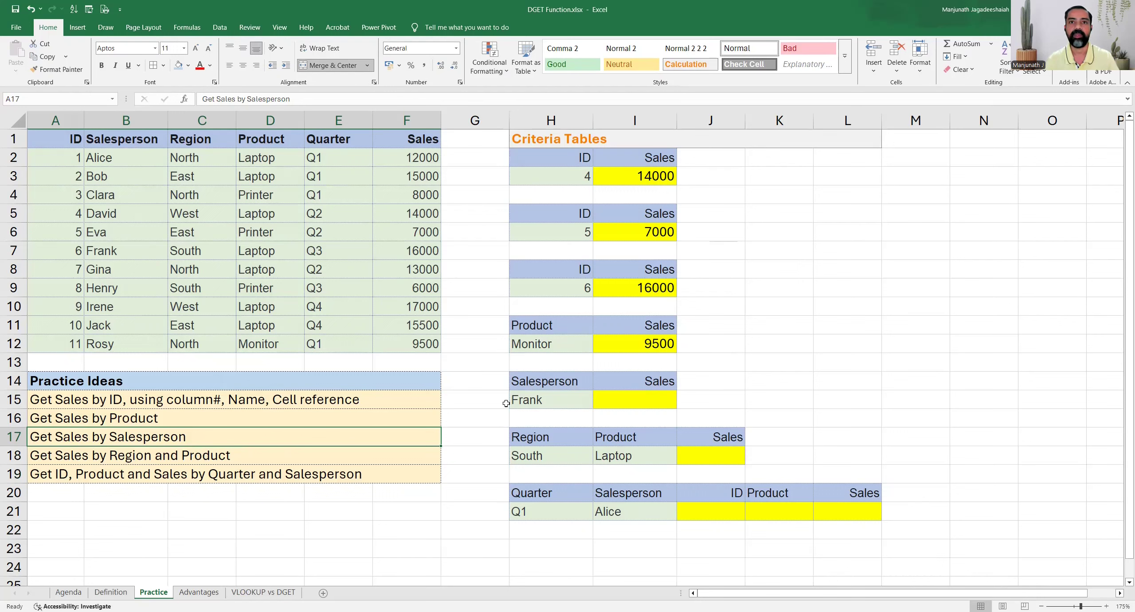
click(623, 400)
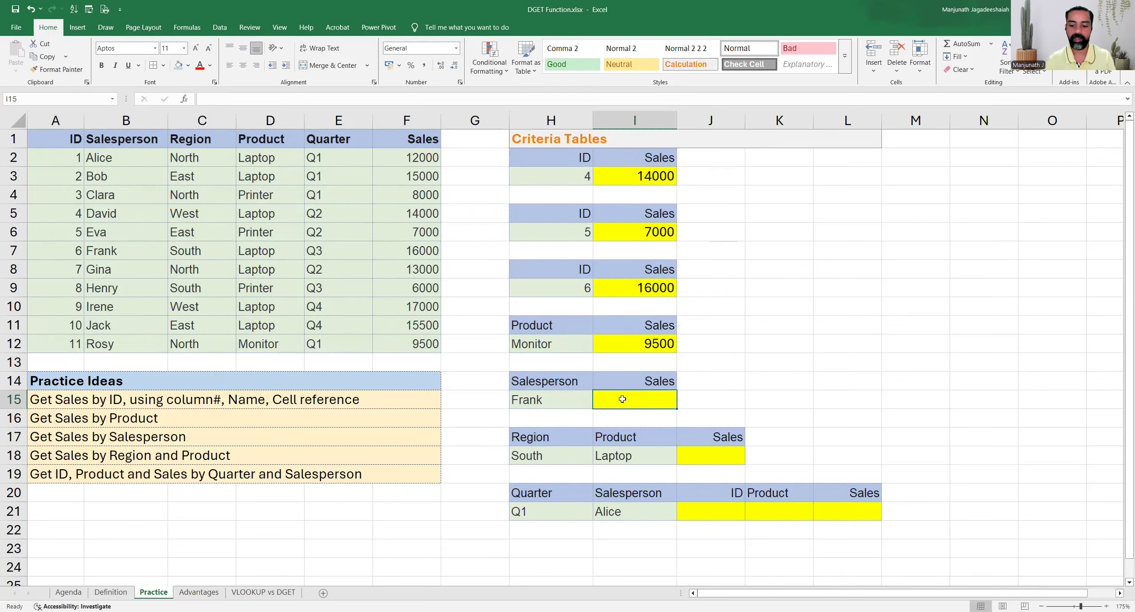
text(=DGET()
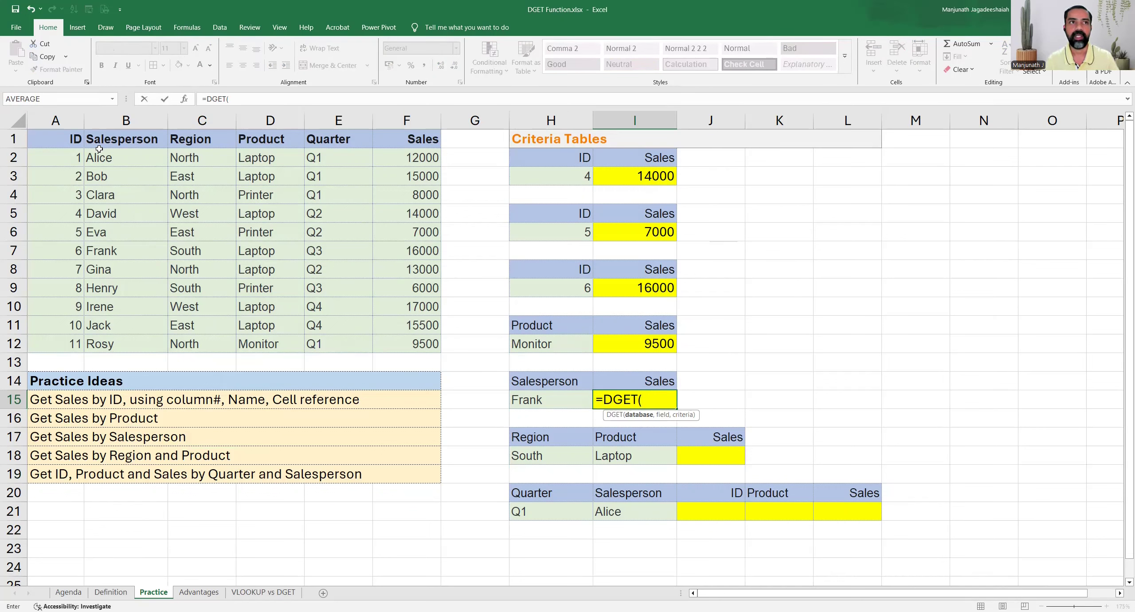
click(77, 139)
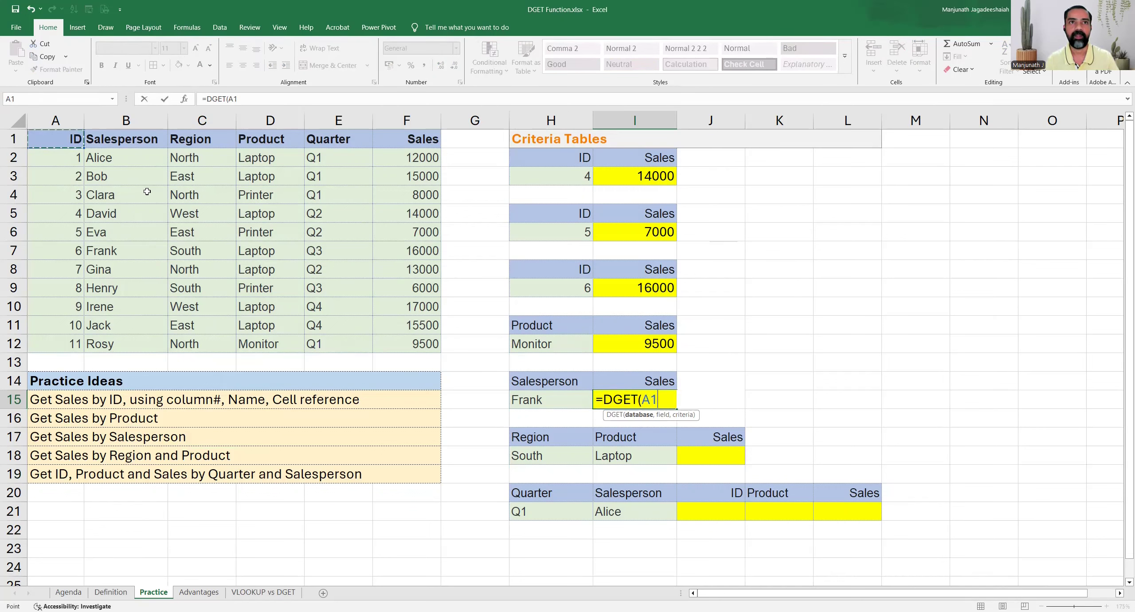
shift+click(411, 344)
- Complete the I15 formula with cell I14 as the field and H14:H15 as the criteria
text(,)
click(613, 382)
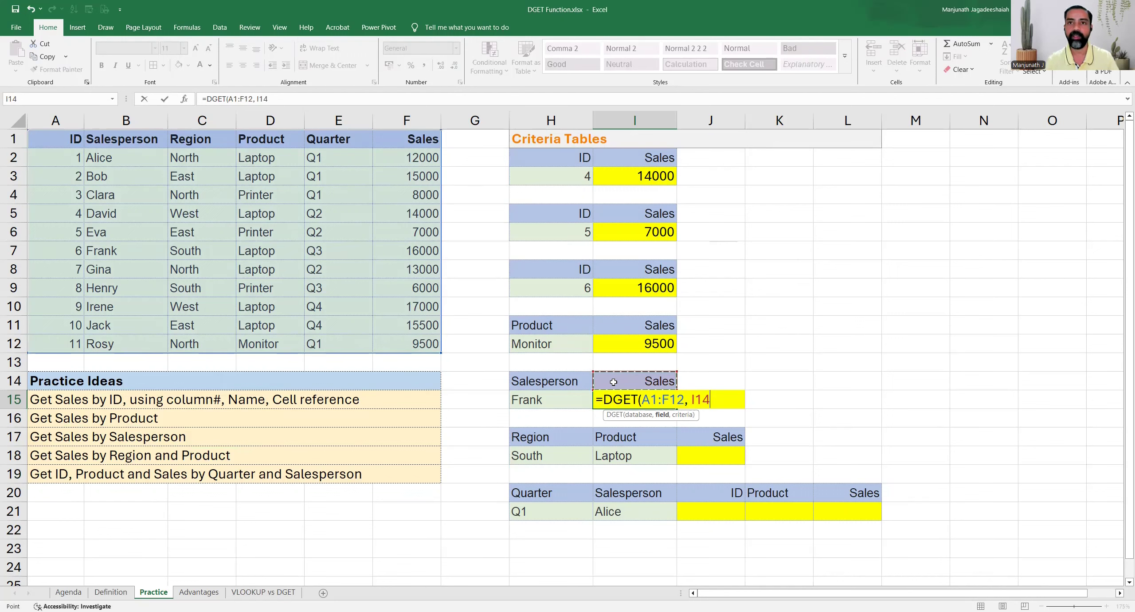
text(,)
drag(566, 382, 554, 403)
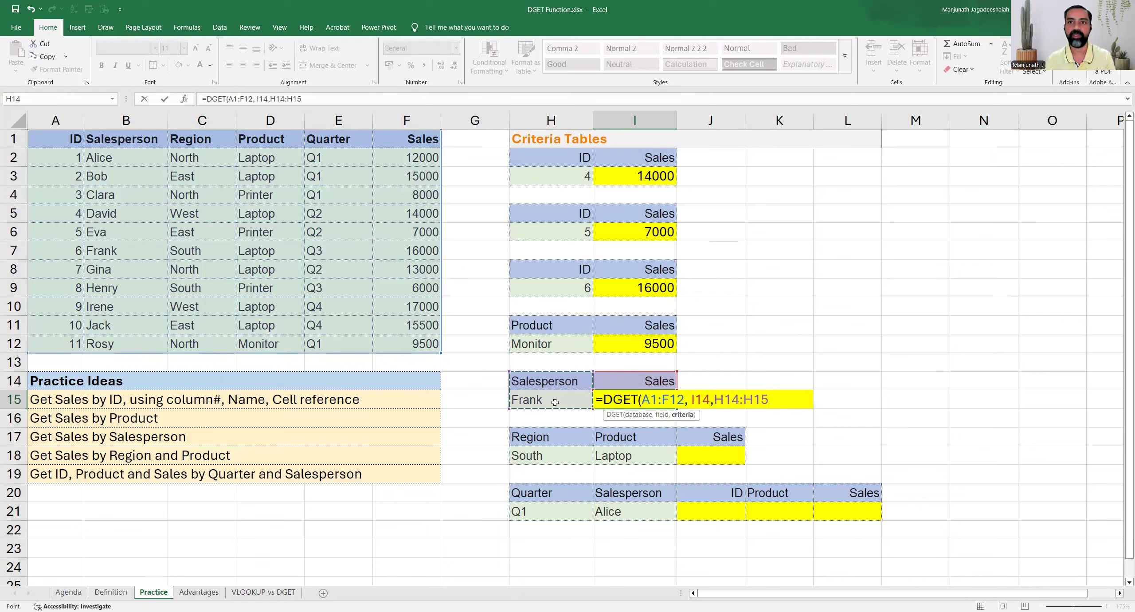
text())
key(ctrl+Return)
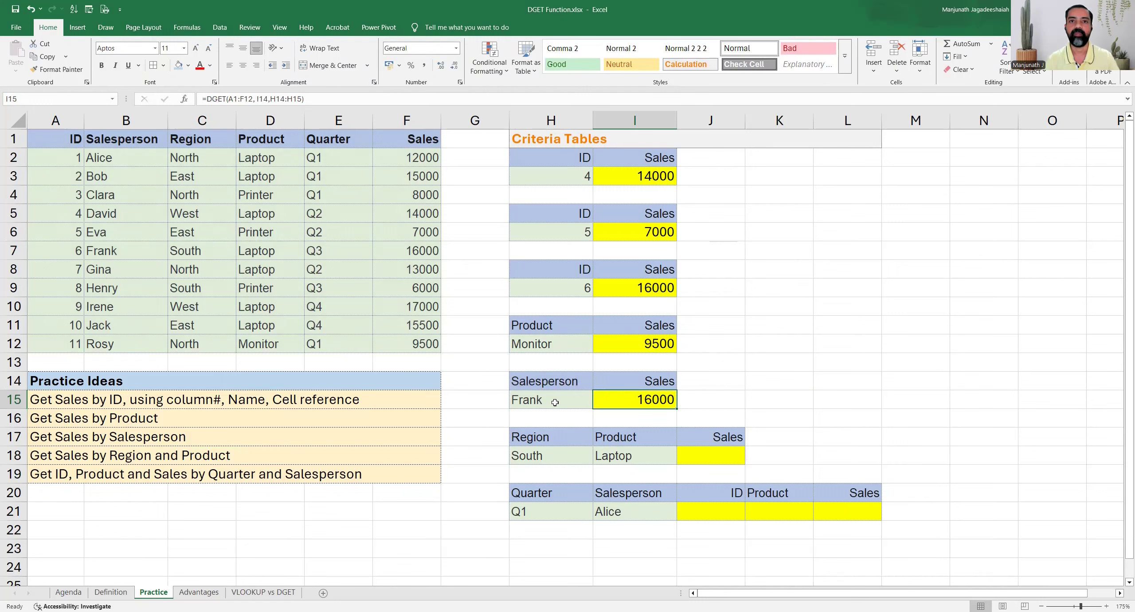
- Compare the I15 result with the matching salesperson's record in row 7 of the sales table
click(555, 402)
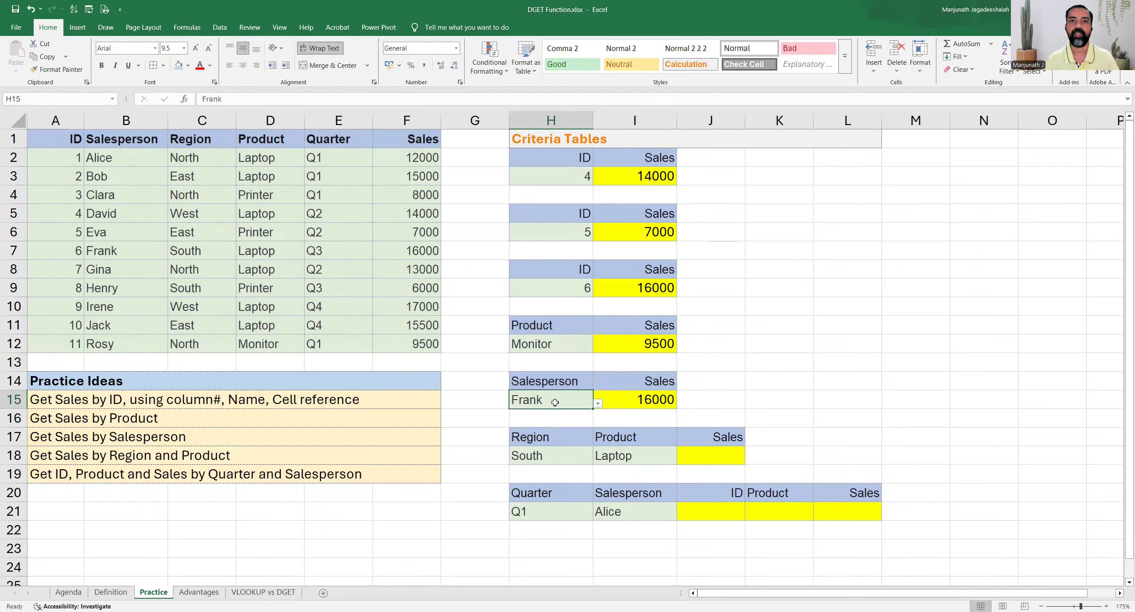
click(637, 404)
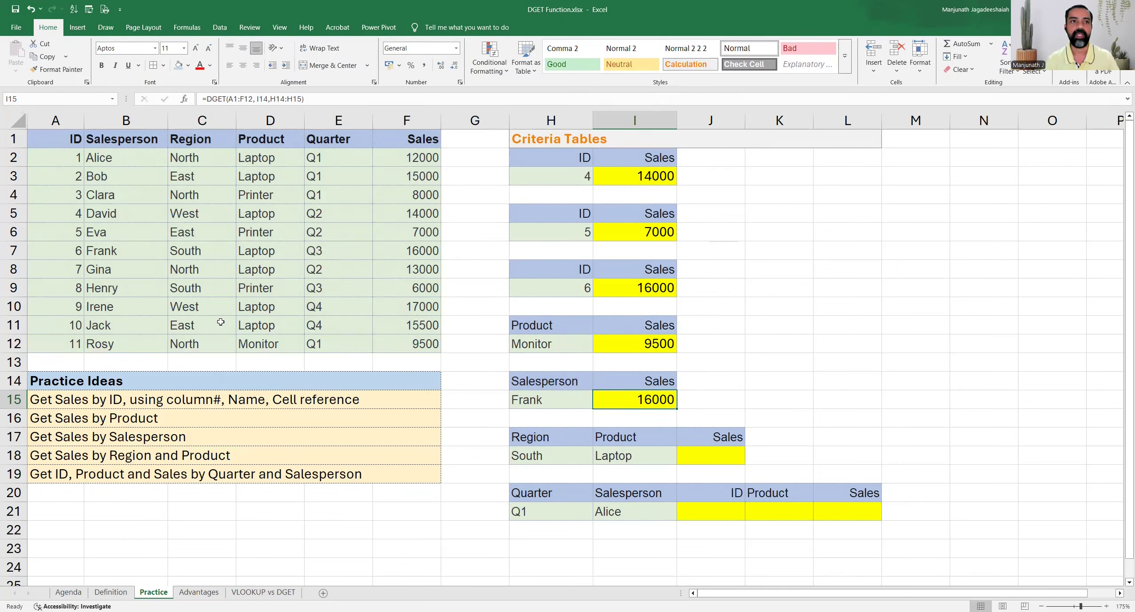
drag(118, 252, 384, 252)
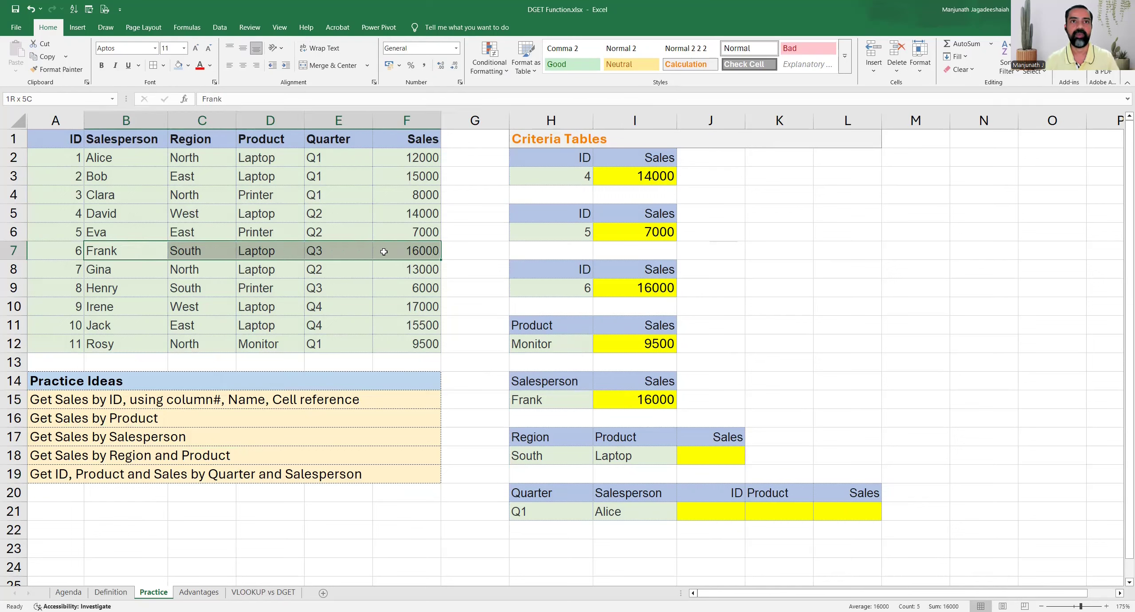
click(656, 401)
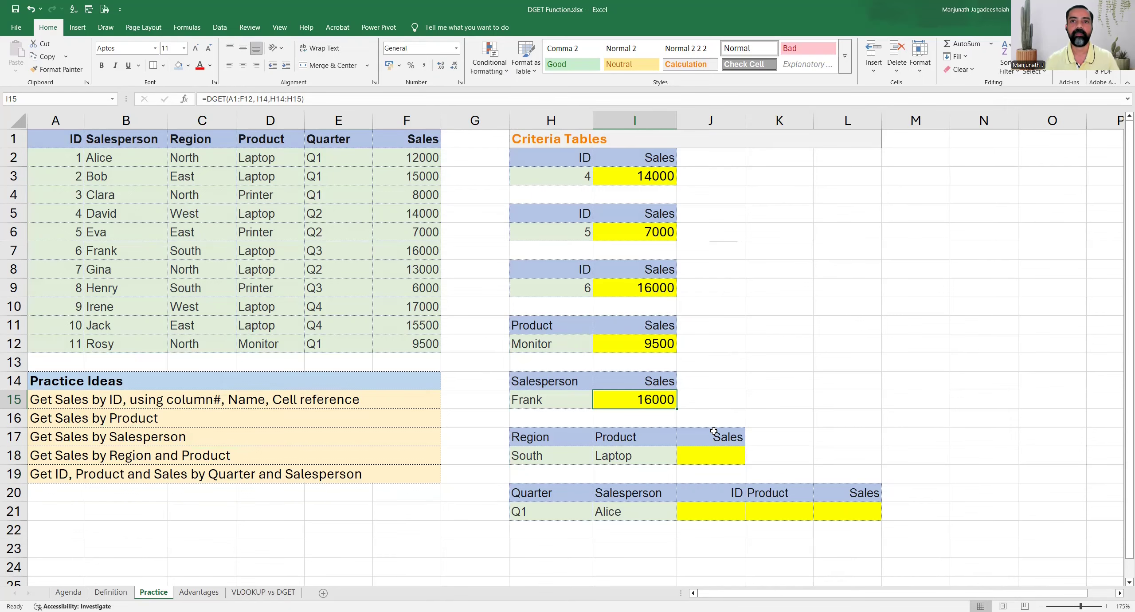
- Start a DGET formula in cell J18 for sales by region and product, with A1:F12 as the database
scroll(713, 430, down, 2)
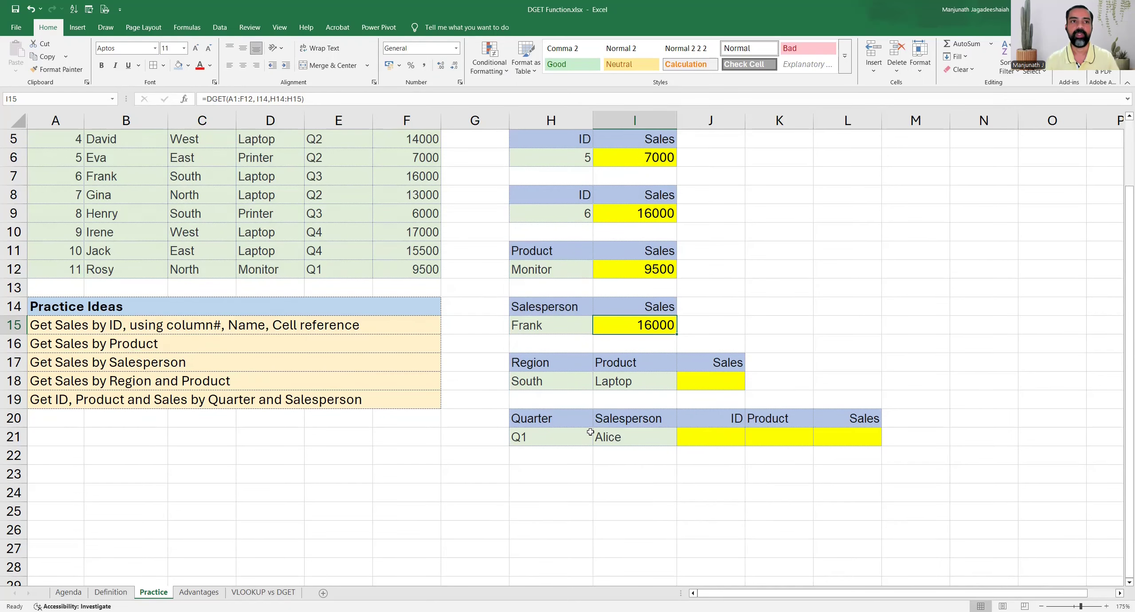
click(100, 382)
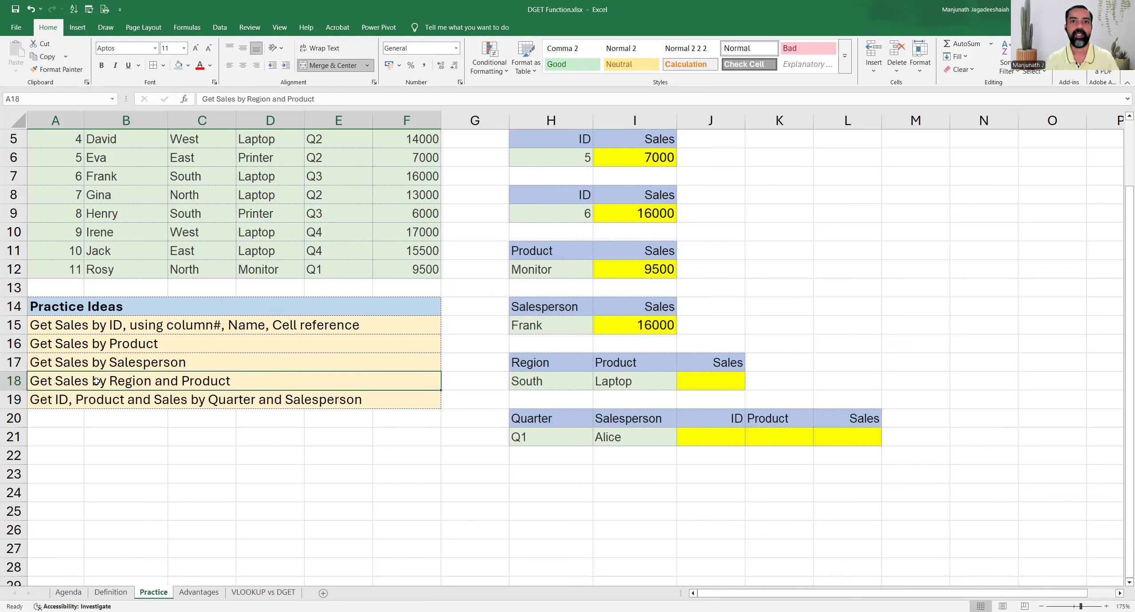
drag(552, 361, 606, 381)
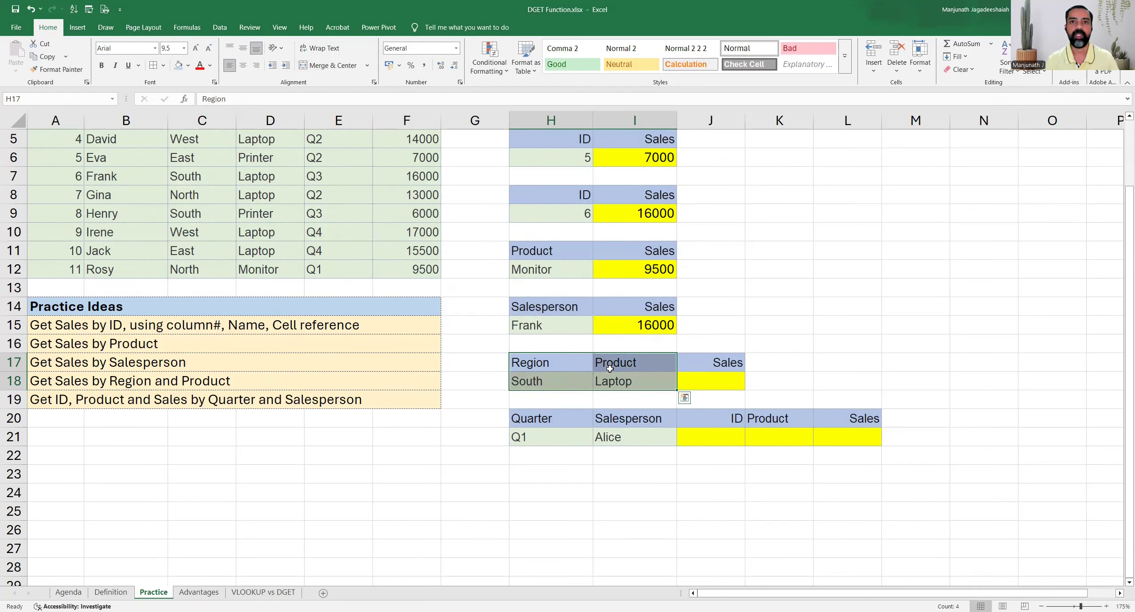
click(98, 382)
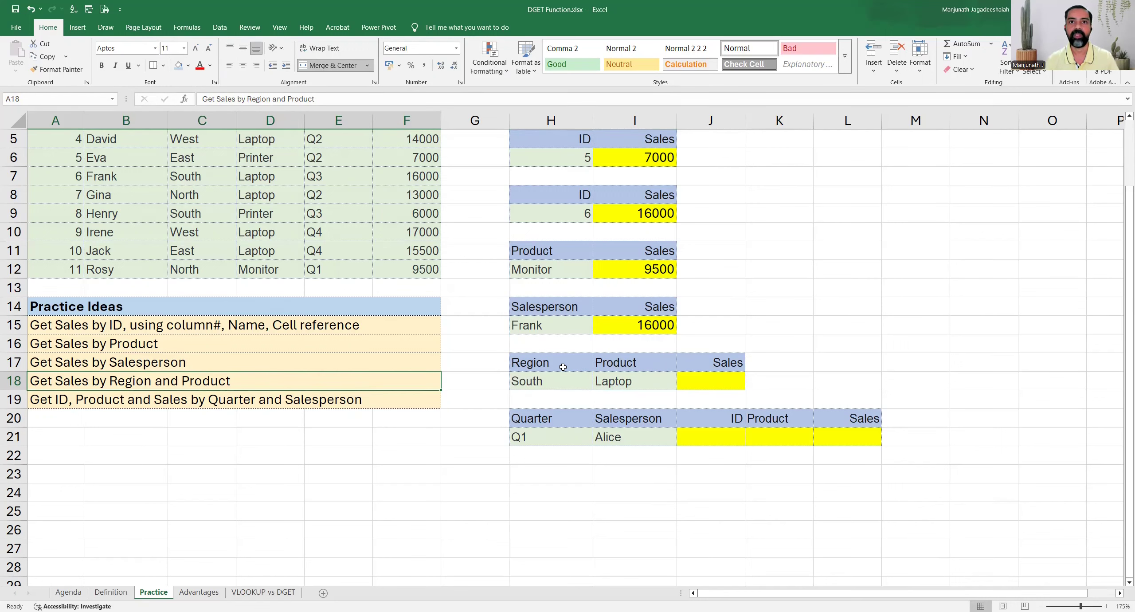
click(699, 381)
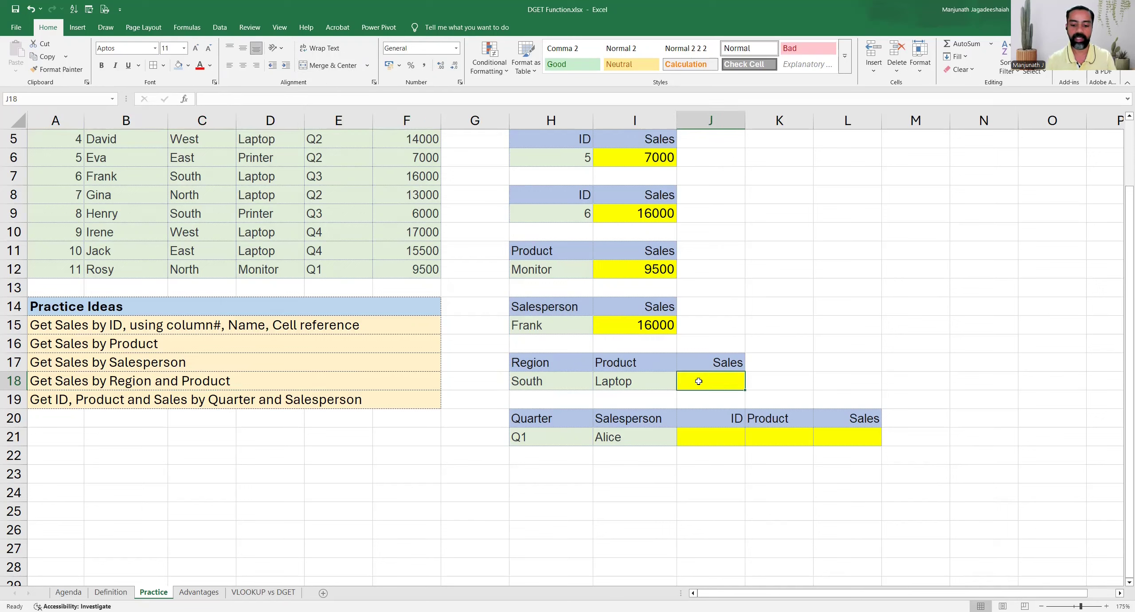
text(=DGET()
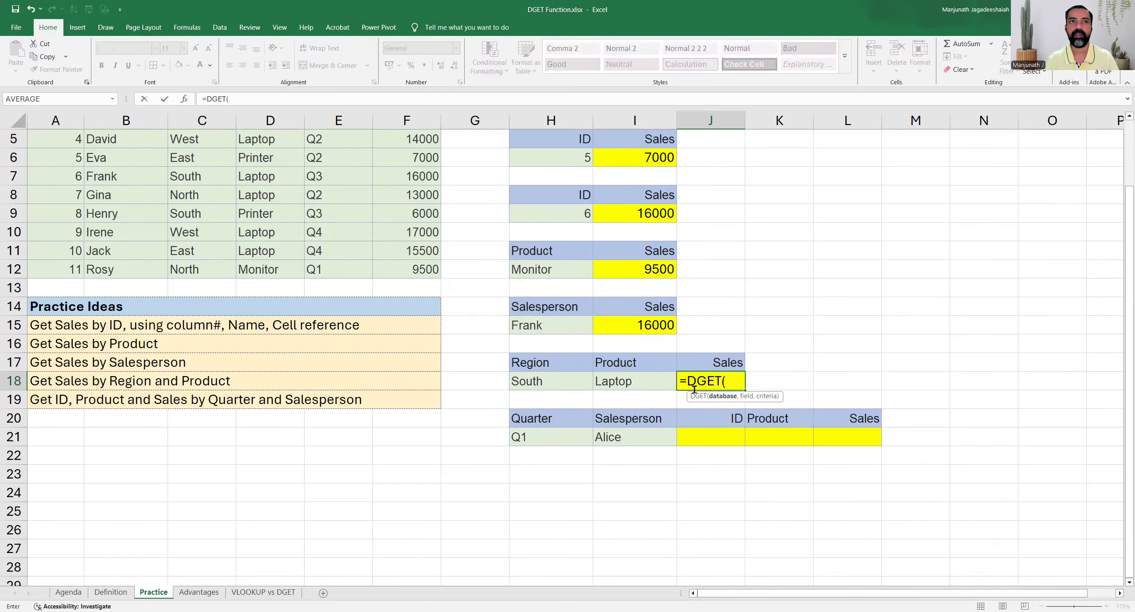
scroll(165, 217, up, 2)
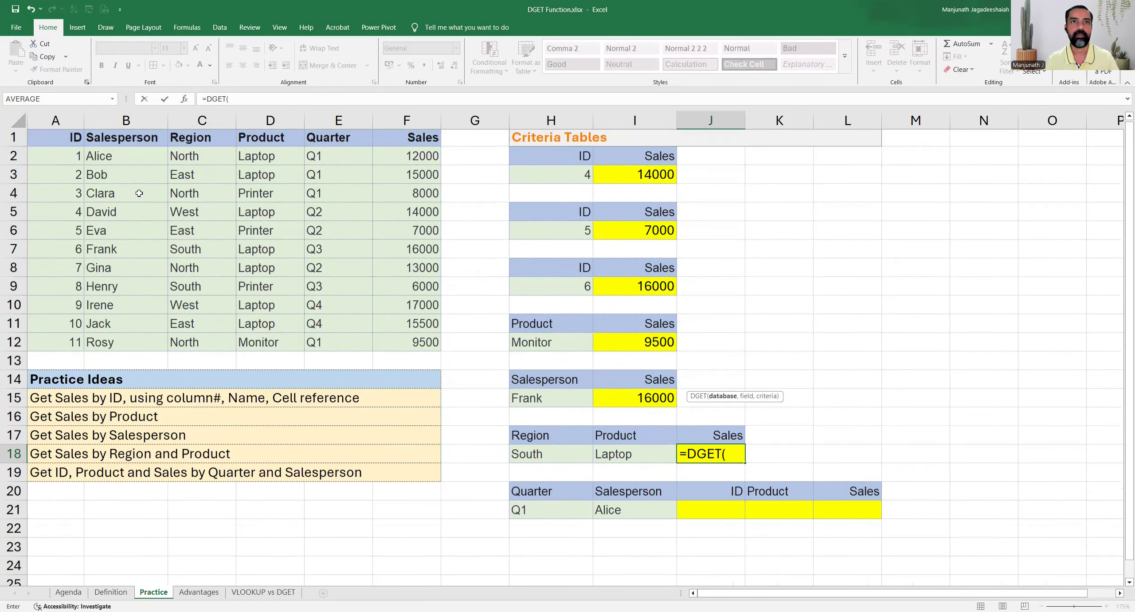
drag(55, 139, 391, 337)
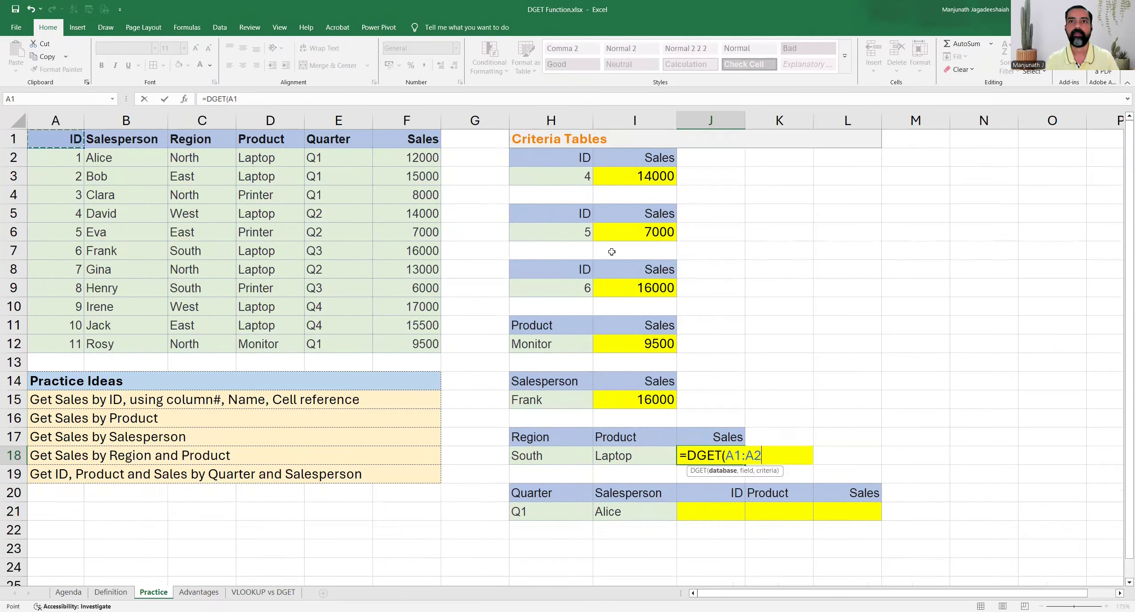
scroll(612, 252, down, 4)
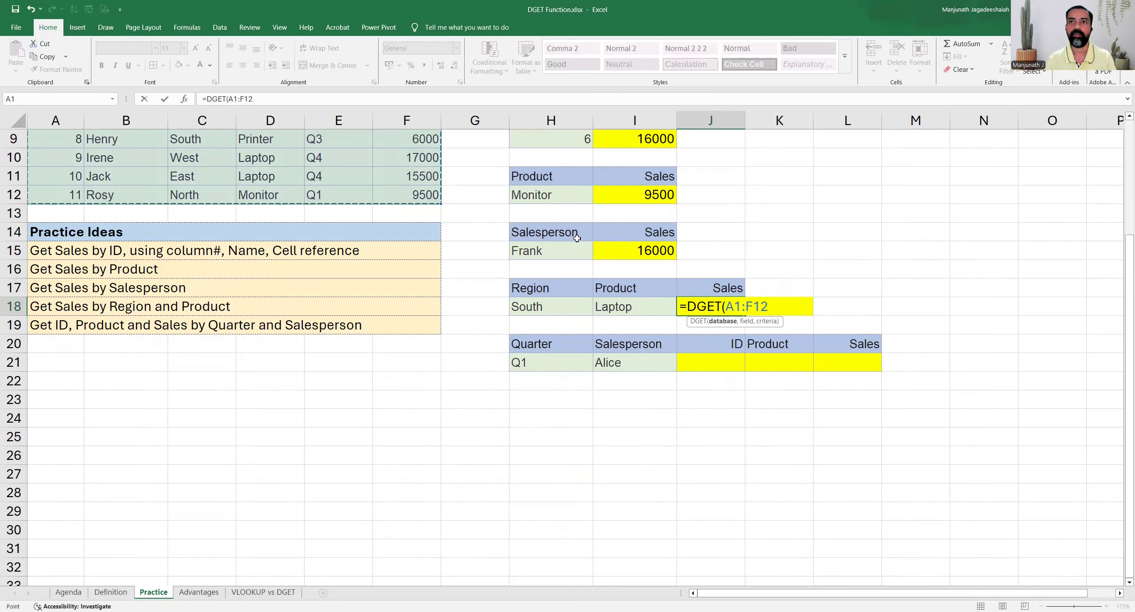
- Complete the J18 formula with cell J17 as the field and H17:I18 as the criteria
text(,)
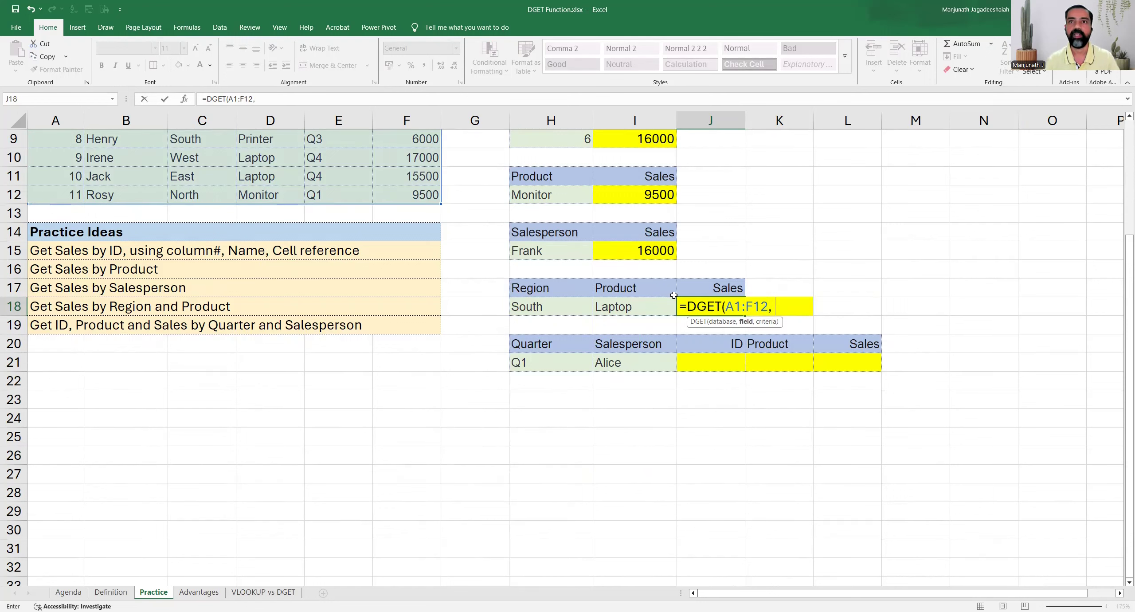
click(716, 288)
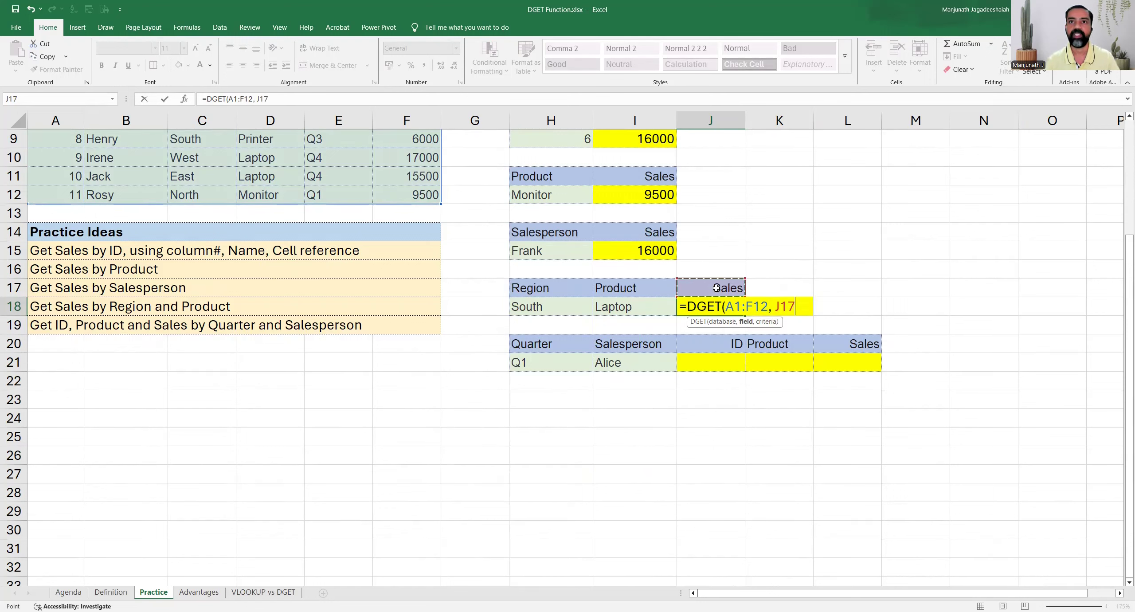
text(,)
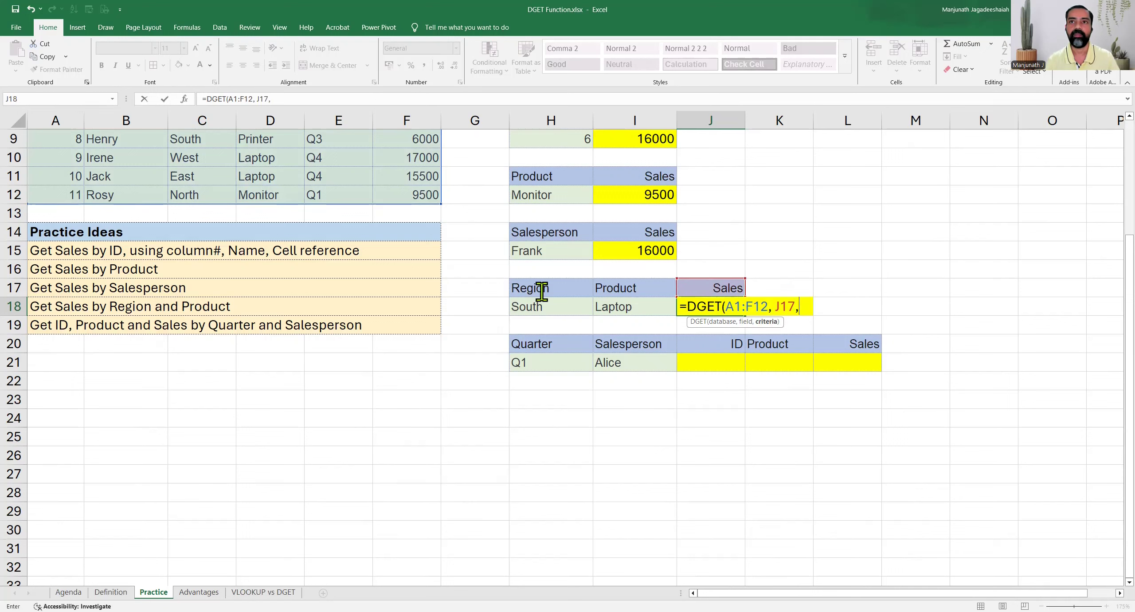
click(575, 296)
drag(575, 296, 597, 307)
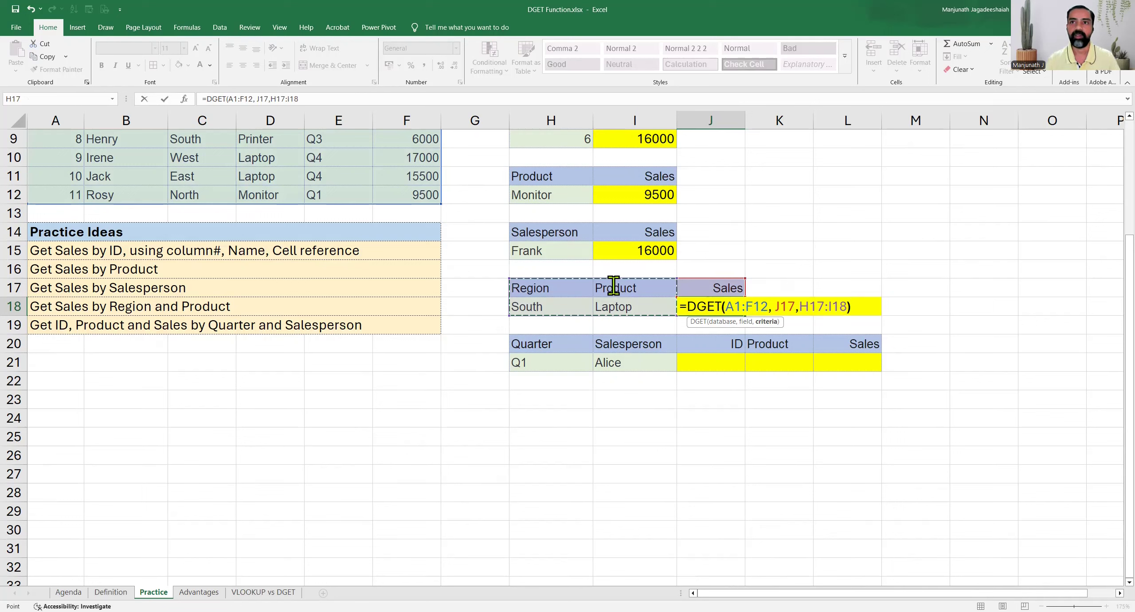
text())
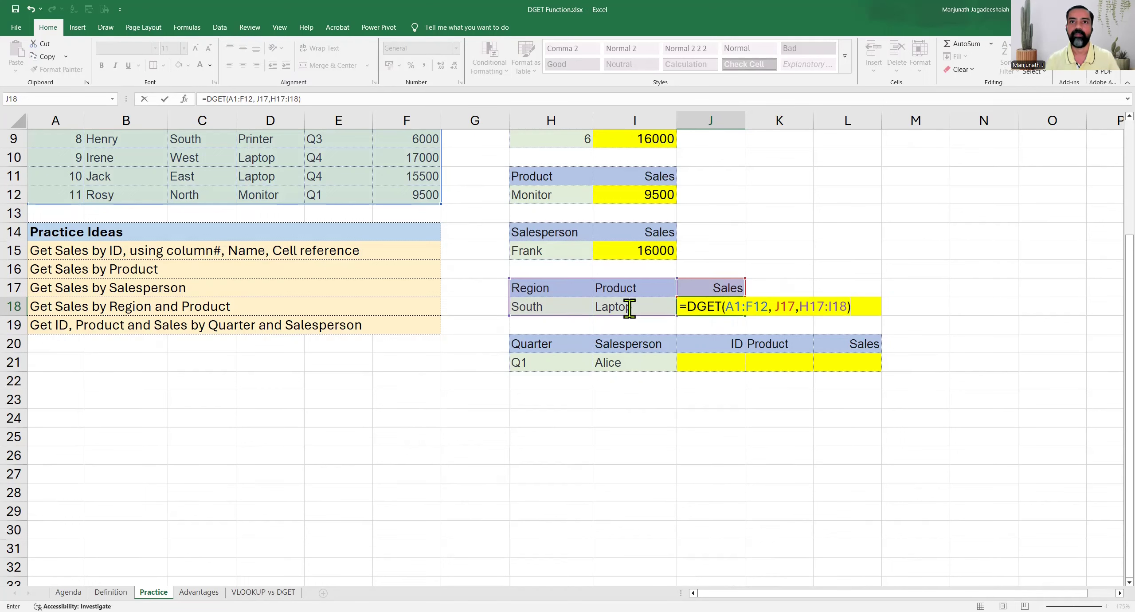
key(Return)
- Check the J18 result for South and Laptop against the region, product and sales in row 7 of the sales table
click(550, 307)
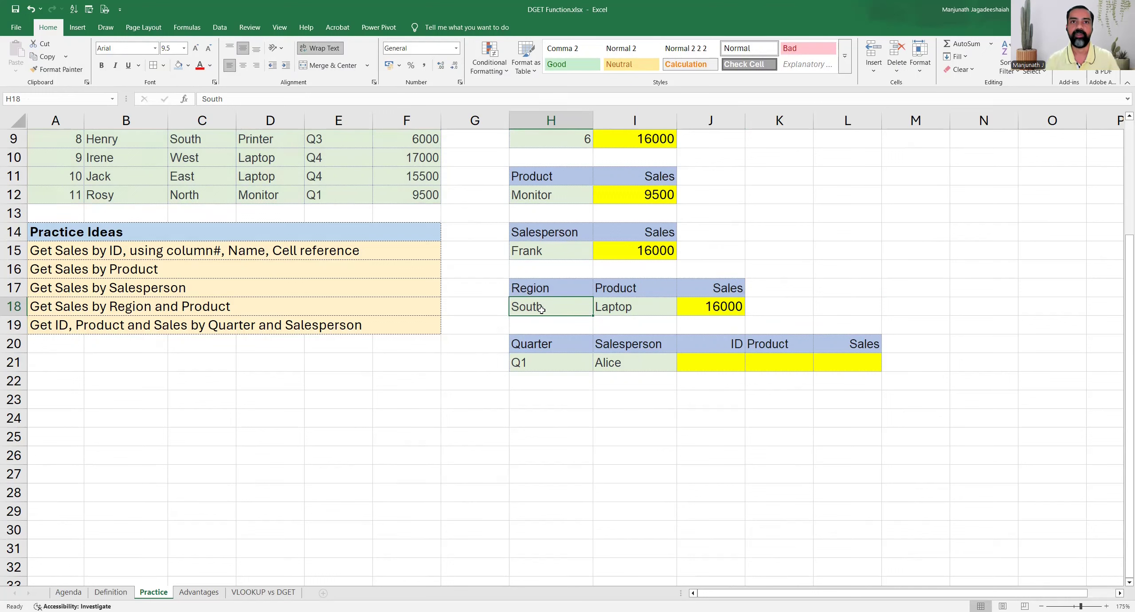
click(616, 306)
scroll(404, 357, up, 3)
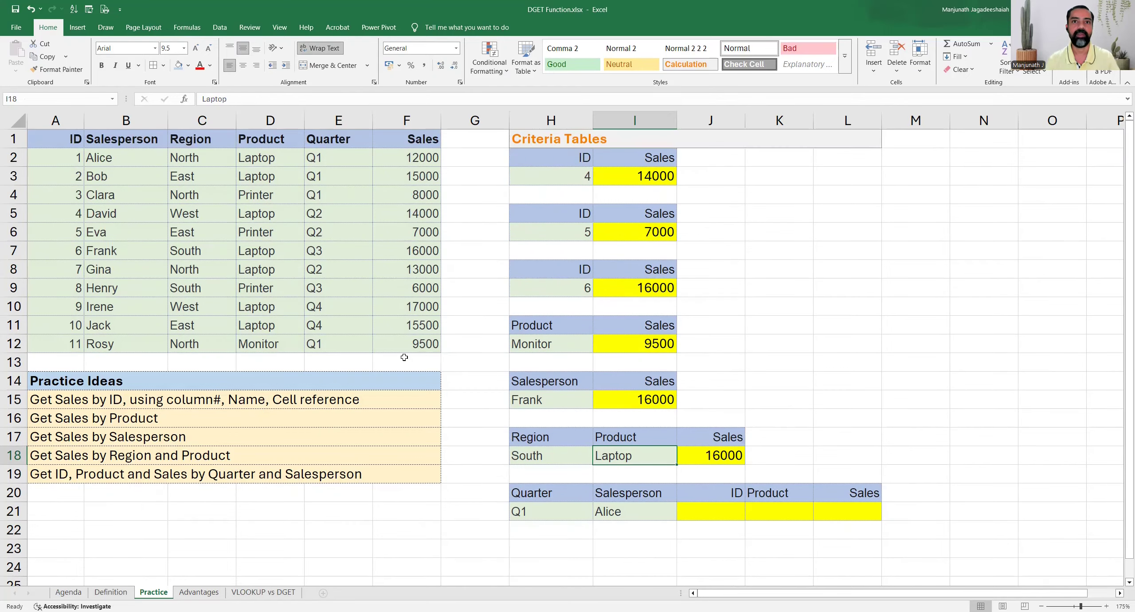
scroll(405, 357, down, 1)
scroll(404, 357, up, 2)
drag(203, 250, 259, 256)
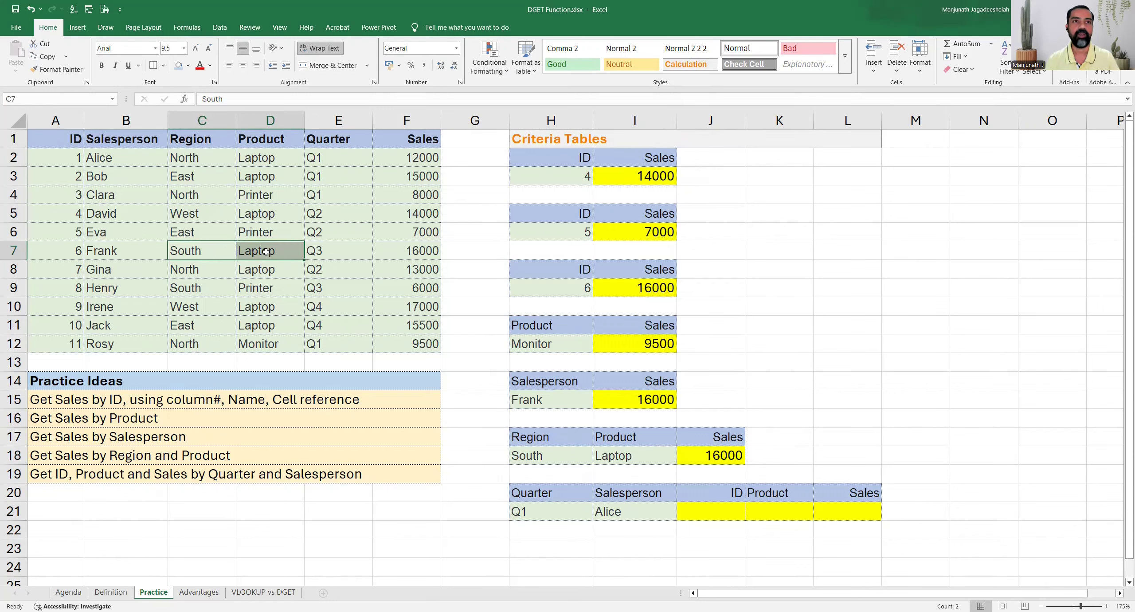
click(400, 251)
scroll(736, 361, down, 3)
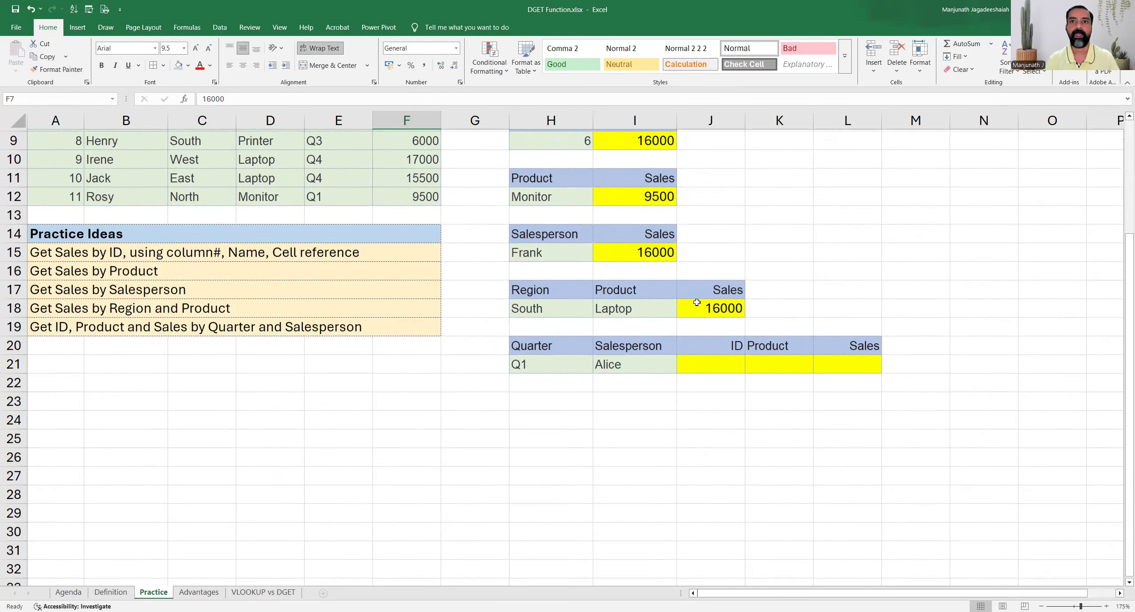
click(698, 306)
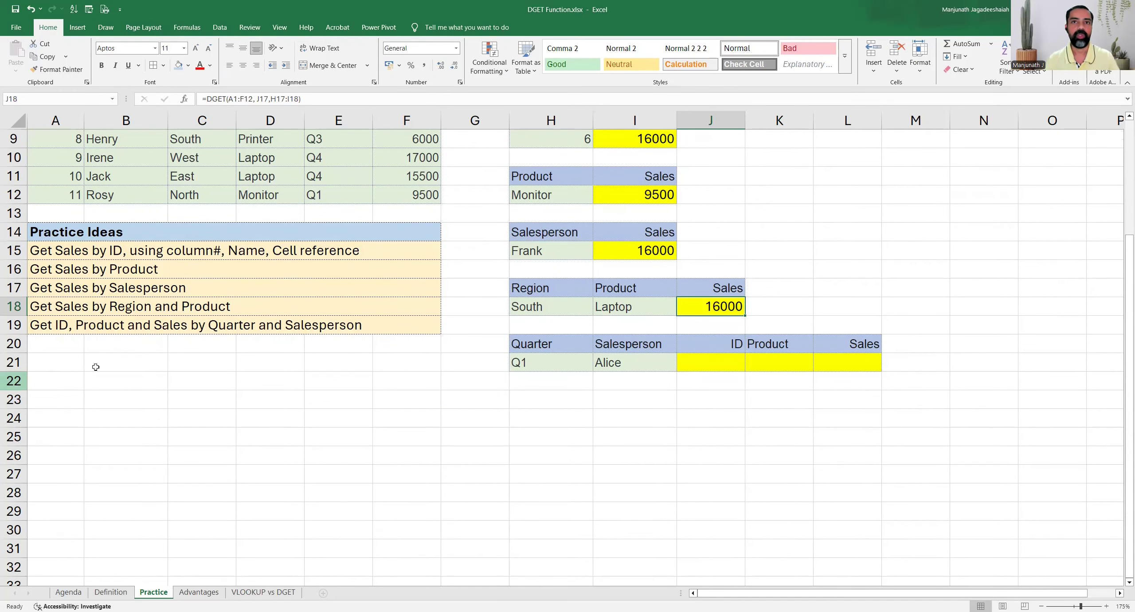
- Review the practice idea in A19, the ID, Product and Sales output cells J21:L21, and the Quarter criteria header in H20
click(59, 326)
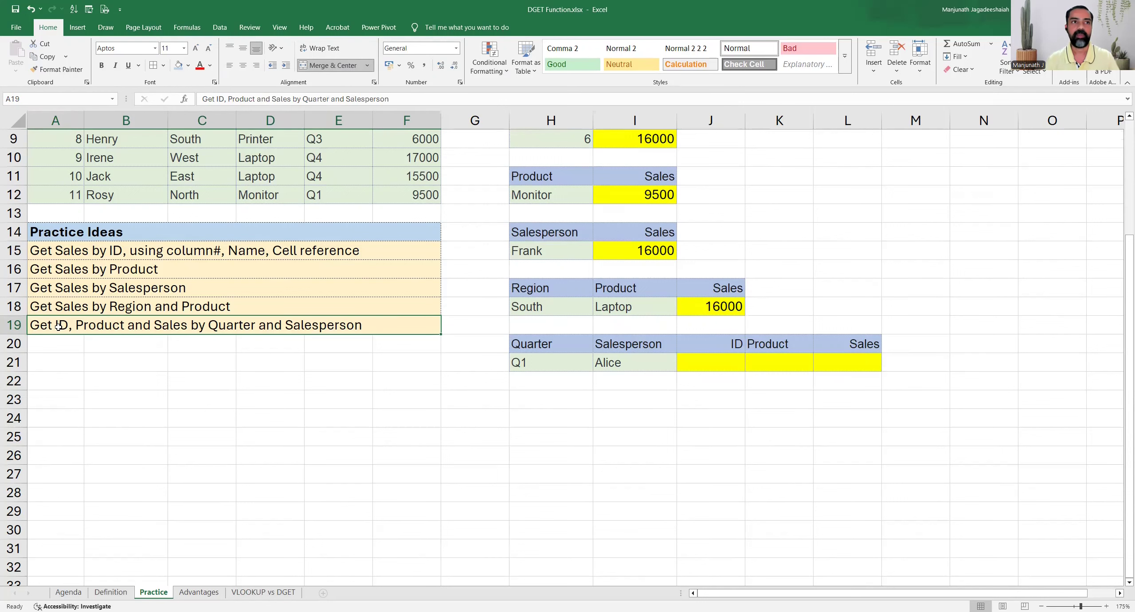
click(706, 365)
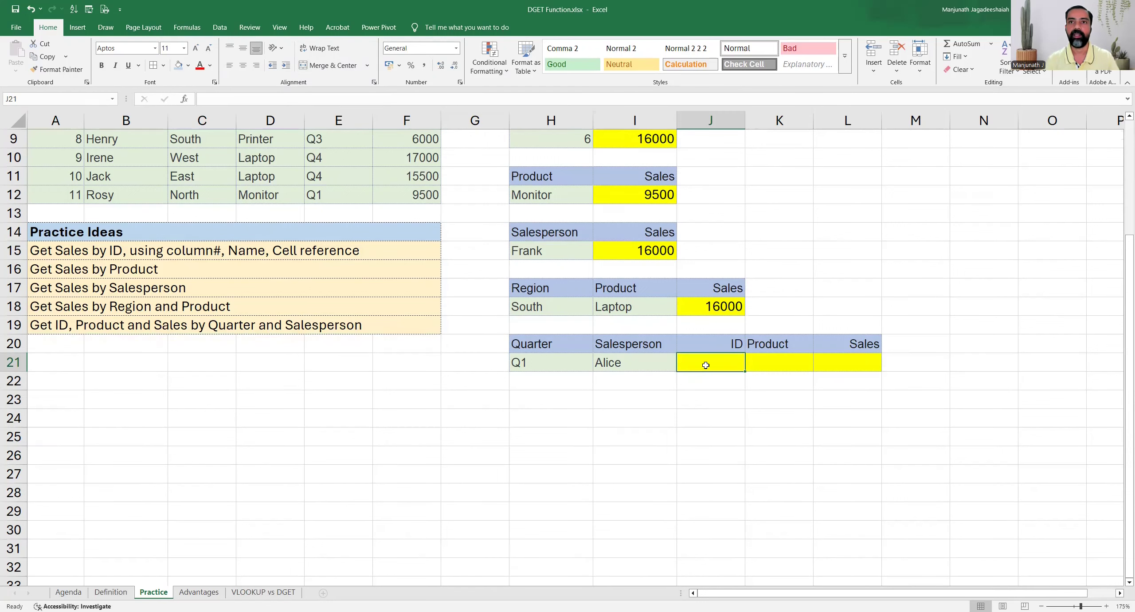
click(772, 361)
click(841, 361)
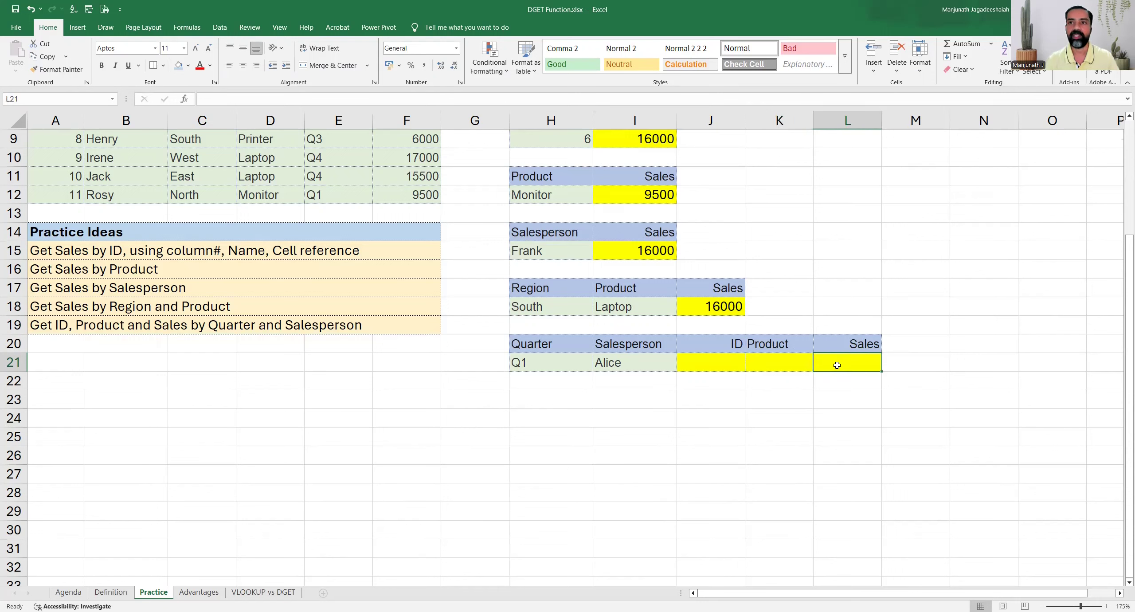
click(767, 362)
click(706, 360)
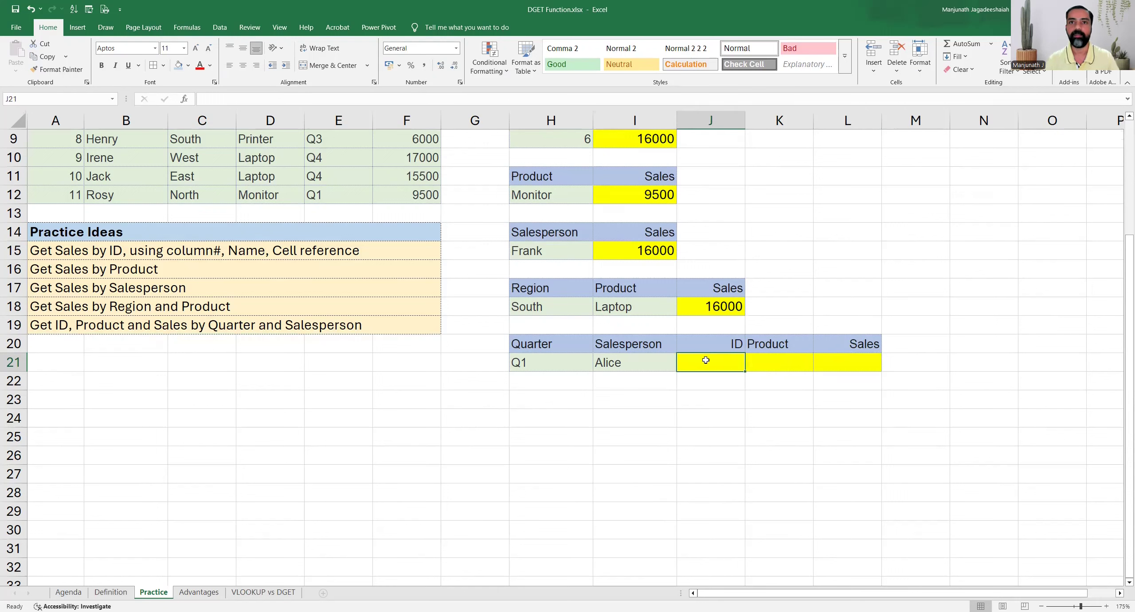
click(560, 344)
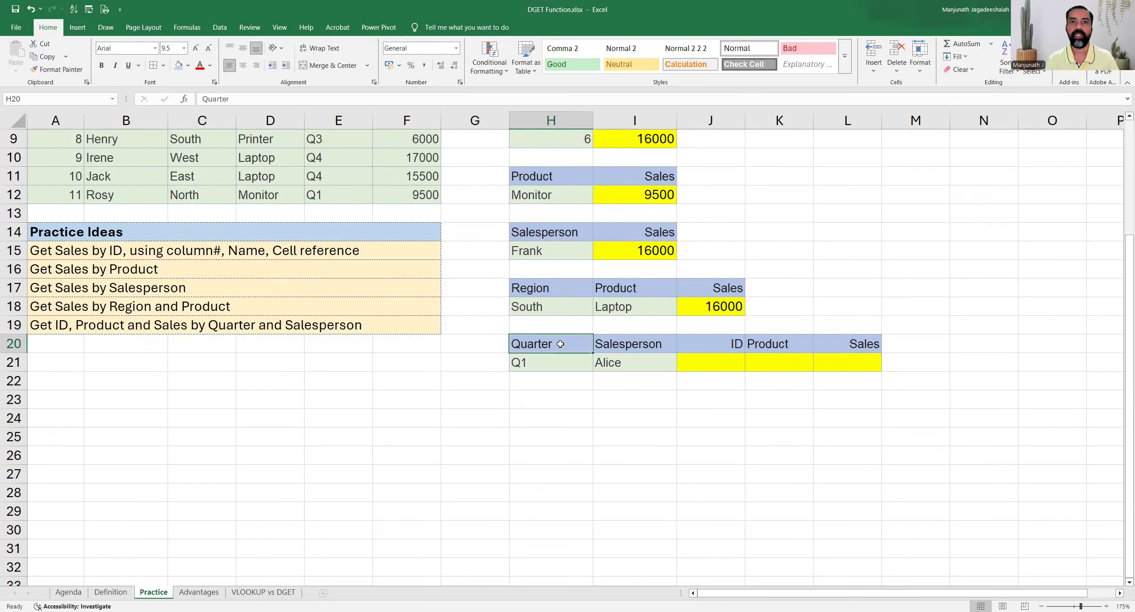
- Start a DGET formula in cell J21 for the ID by quarter and salesperson, with A1:F12 as the database
drag(561, 345, 621, 364)
click(715, 363)
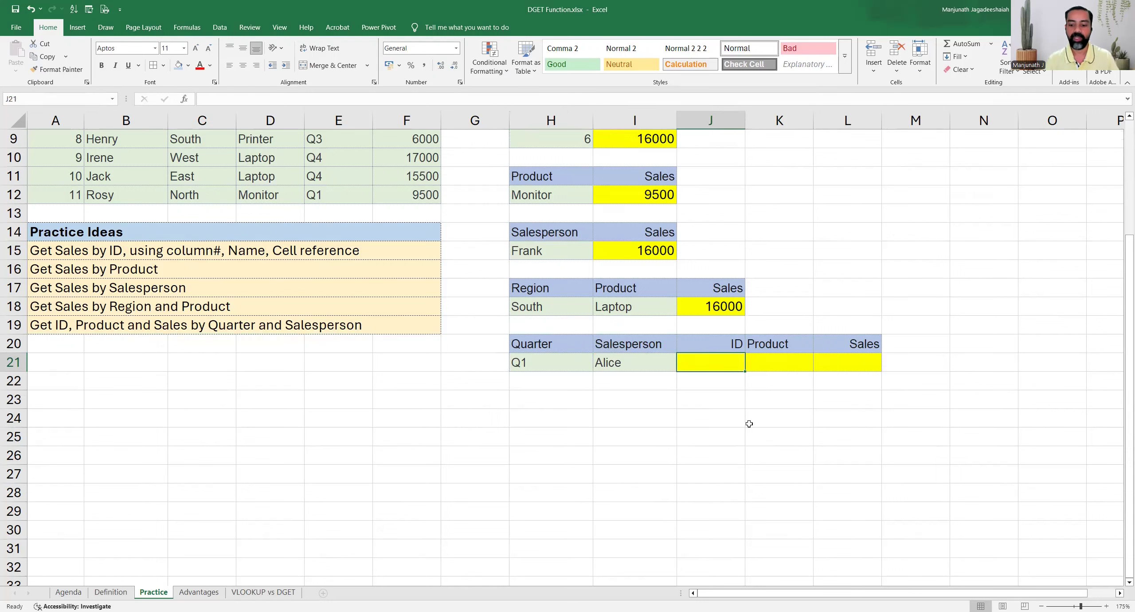
text(=)
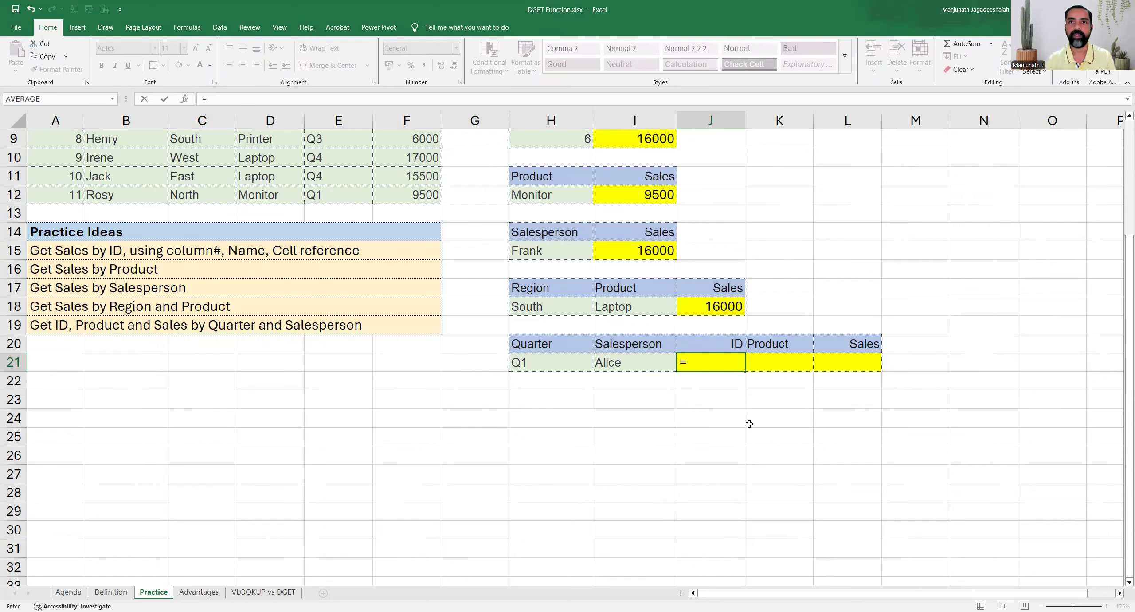
text(DGET()
scroll(27, 142, up, 3)
click(28, 142)
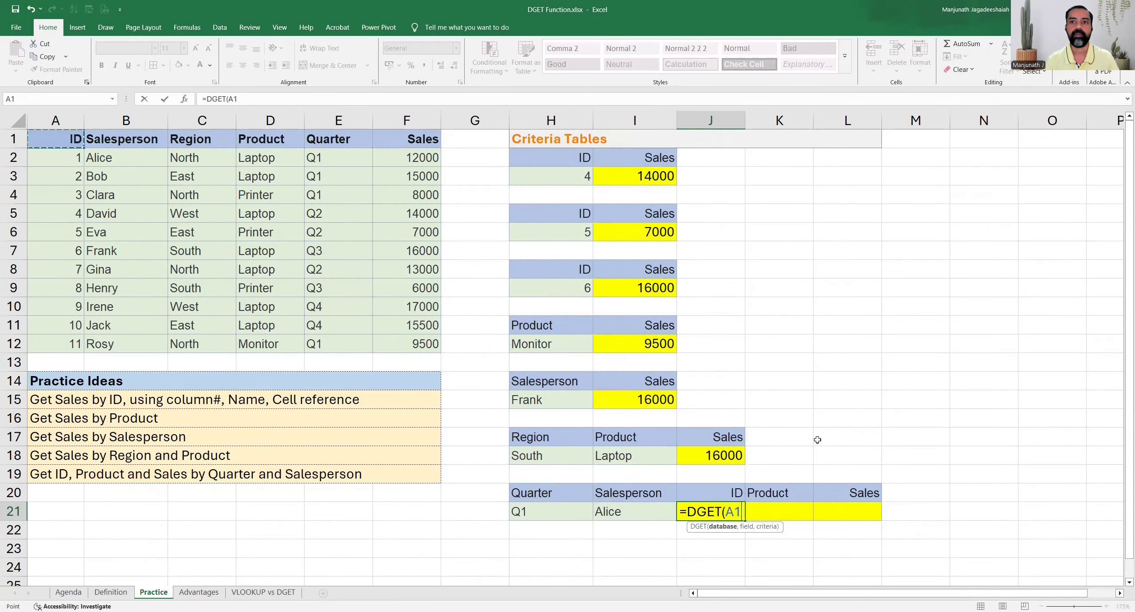
key(ctrl+shift+Down)
key(ctrl+shift+Right)
text(,)
- Complete the J21 formula with cell J20 as the field and H20:I21 as the criteria
click(702, 342)
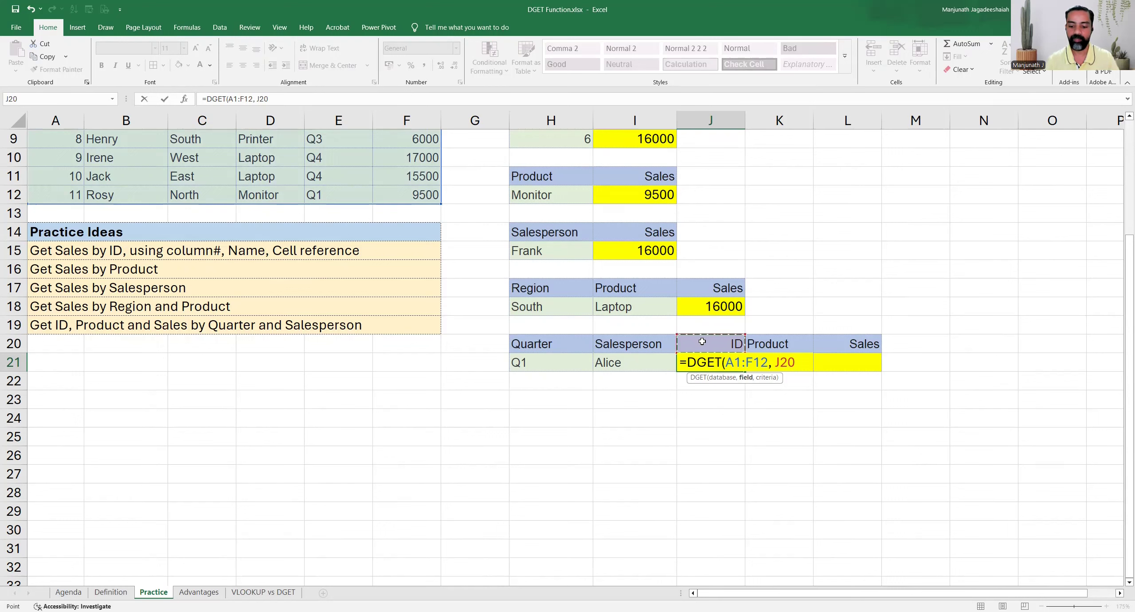
text(,)
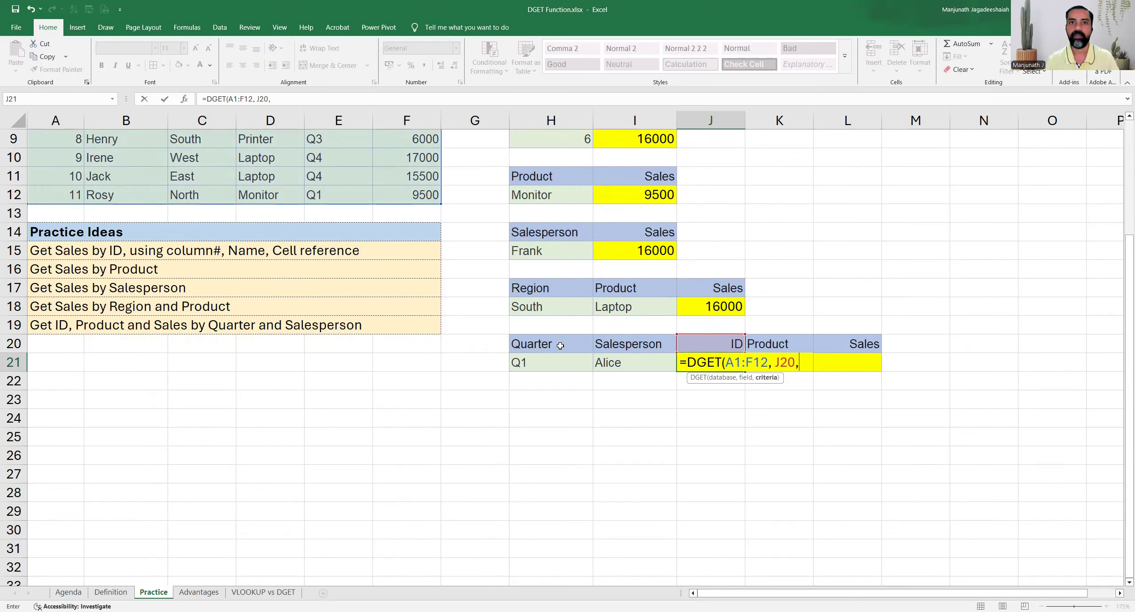
drag(561, 346, 606, 364)
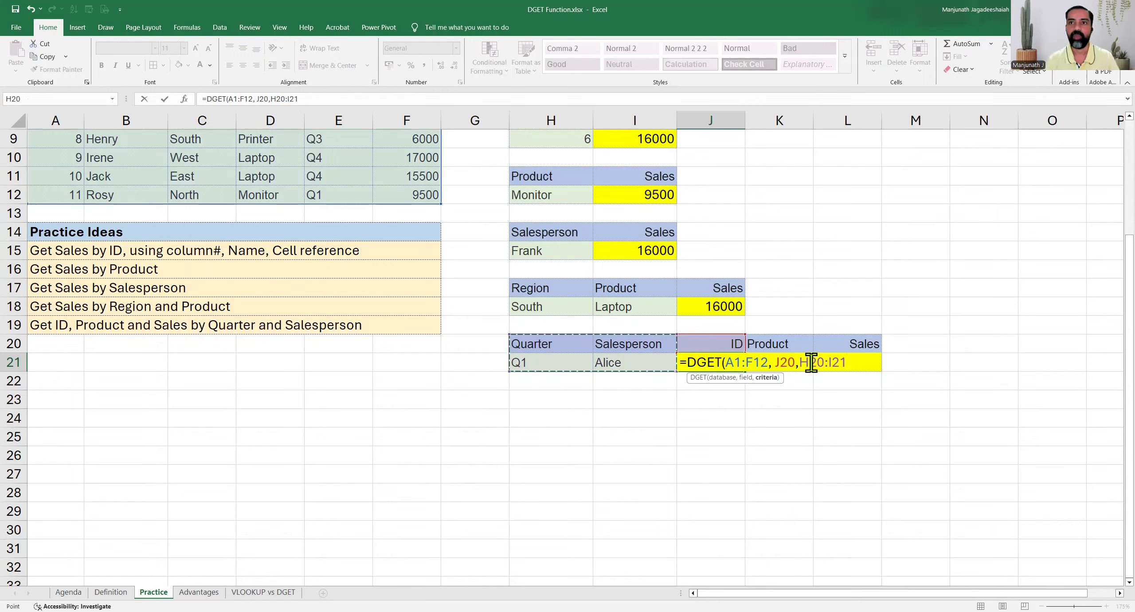
text())
key(ctrl+Return)
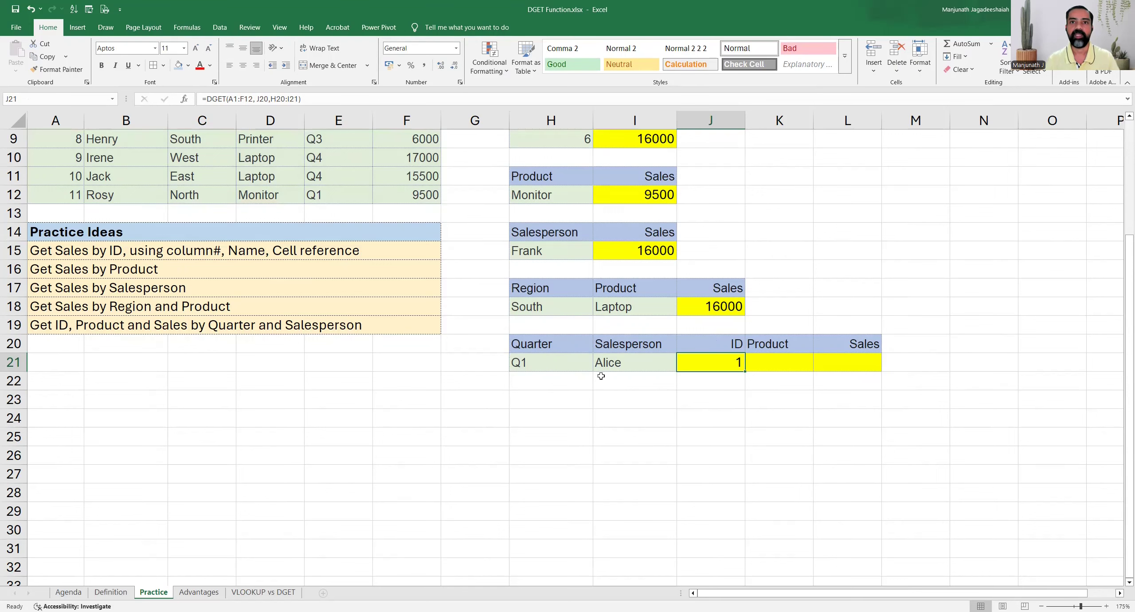
- Check the J21 result against the quarter, salesperson and ID in row 2 of the sales table
scroll(581, 382, up, 3)
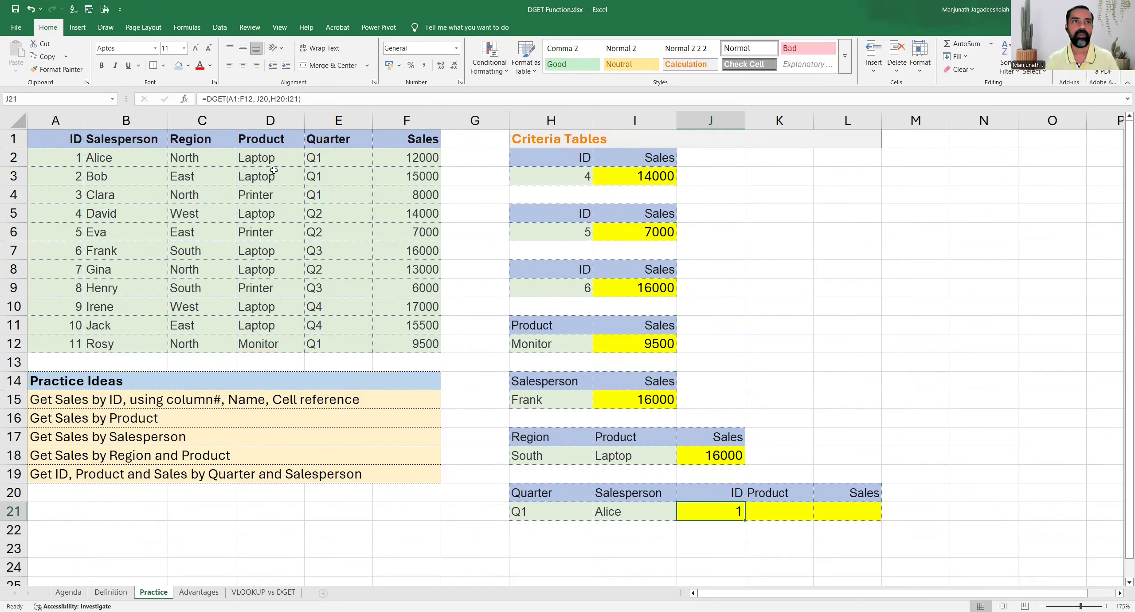
click(333, 158)
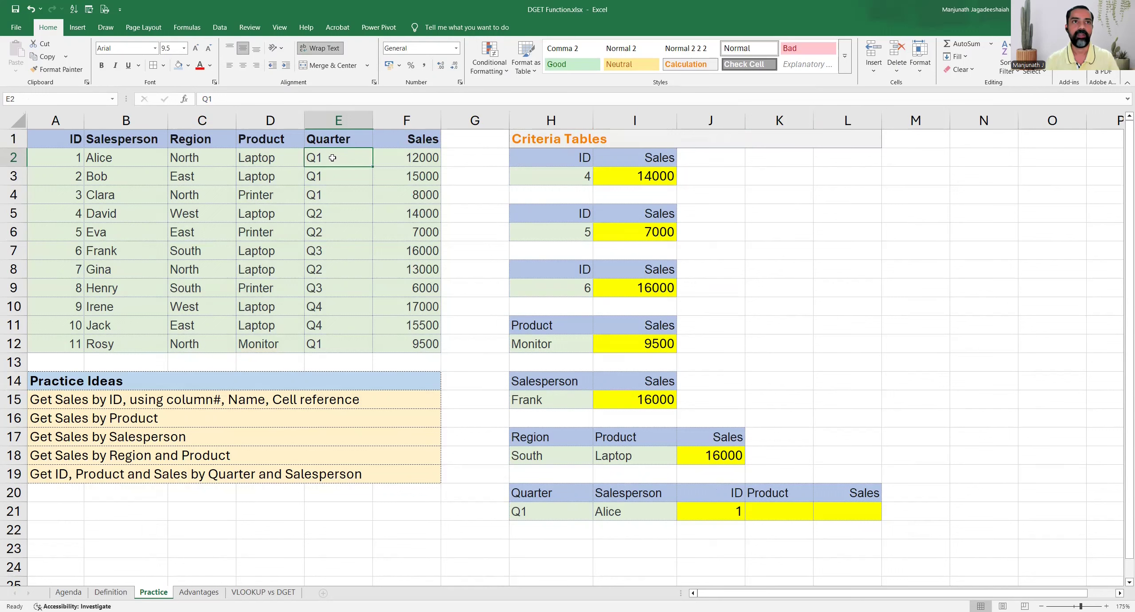
ctrl+click(128, 159)
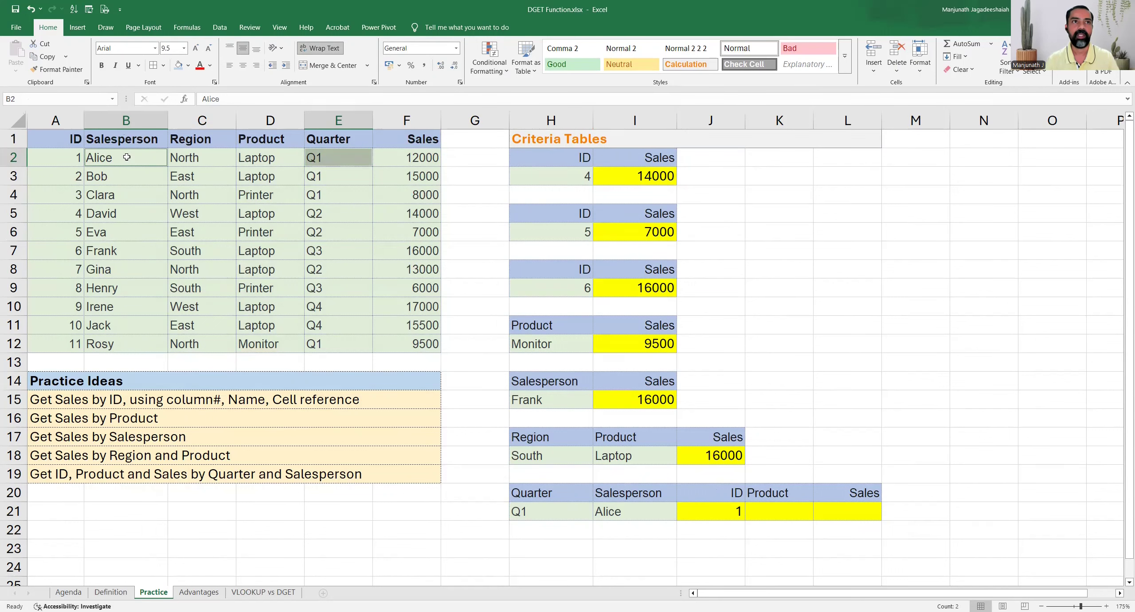
ctrl+click(49, 158)
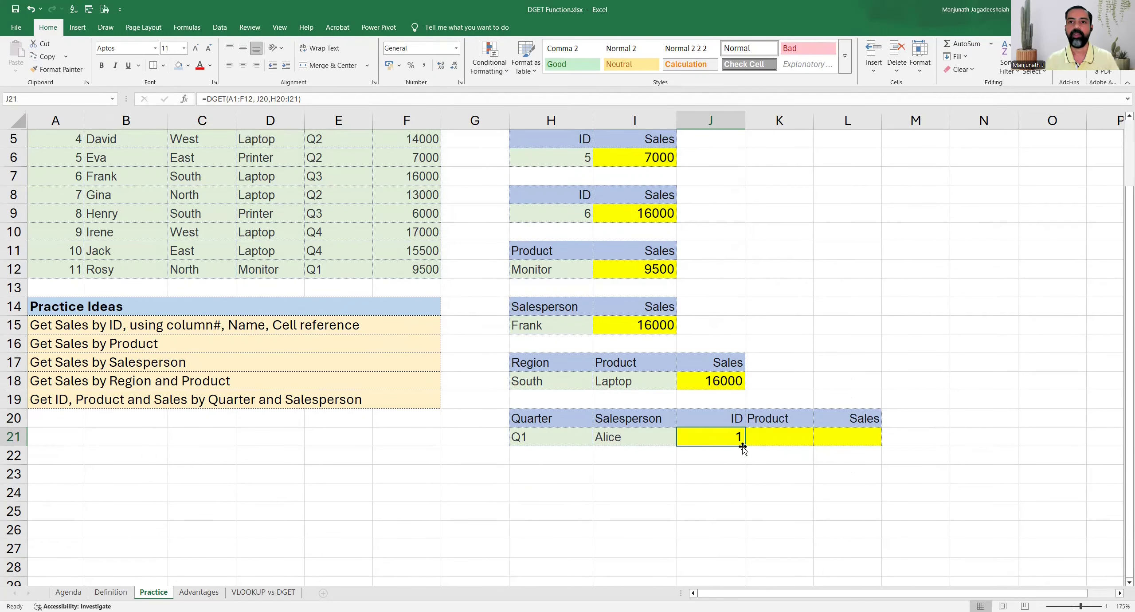
- Try to fill the J21 formula across to L21, and inspect the database, field and criteria references copied into K21
drag(746, 446, 862, 444)
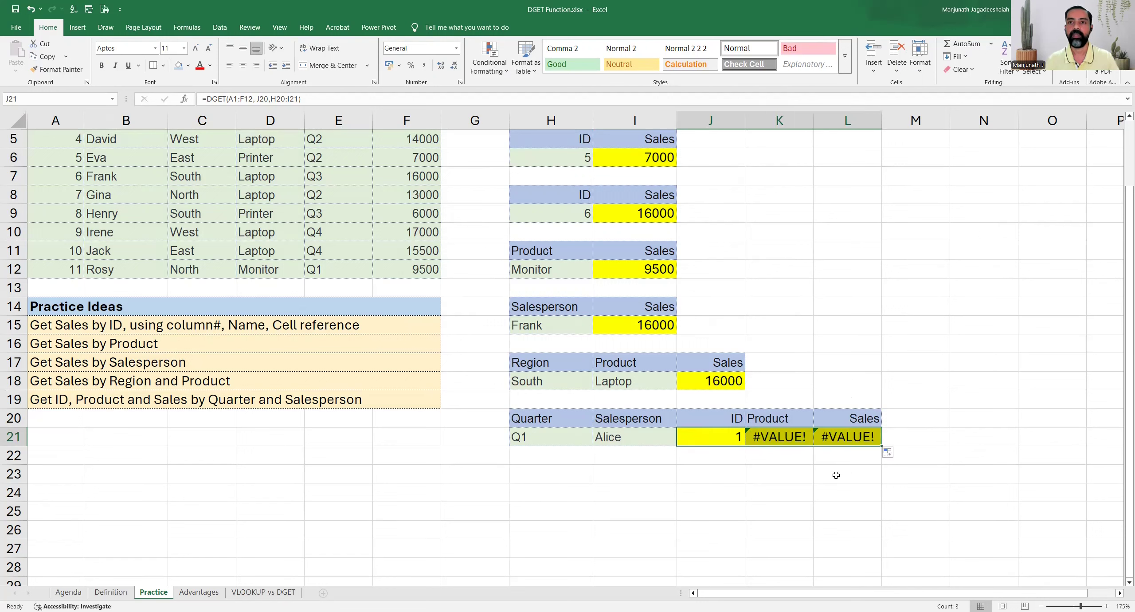
click(776, 437)
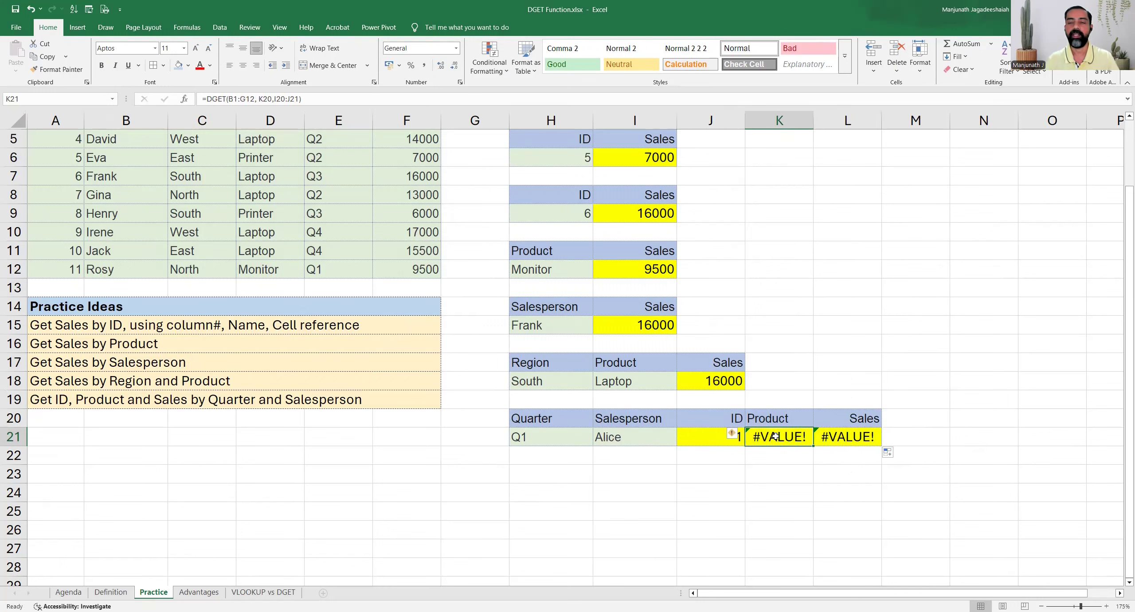
click(856, 435)
double_click(777, 435)
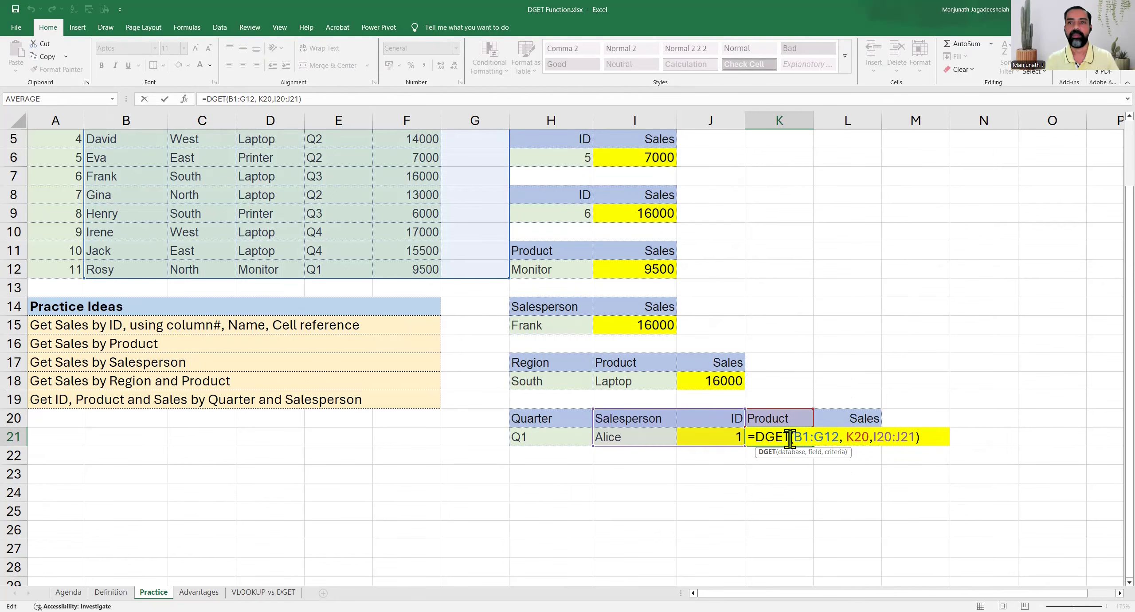
scroll(727, 448, up, 2)
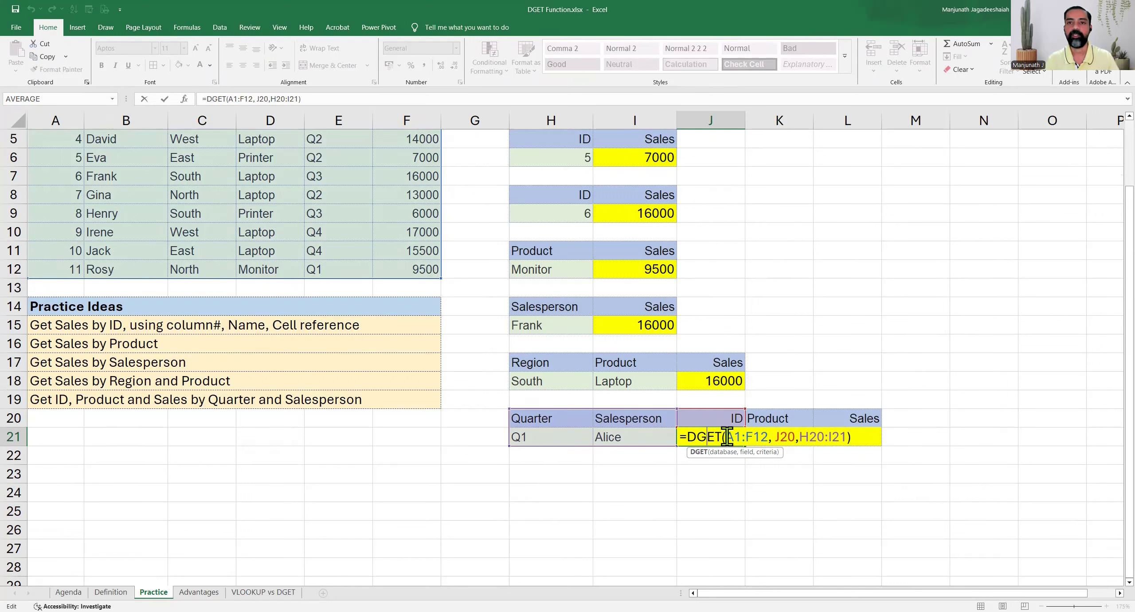
- Make the J21 database $A$1:$F$12 and criteria $H$20:$I$21 absolute, leave field J20 relative, and fill the formula across to L21
drag(727, 437, 766, 436)
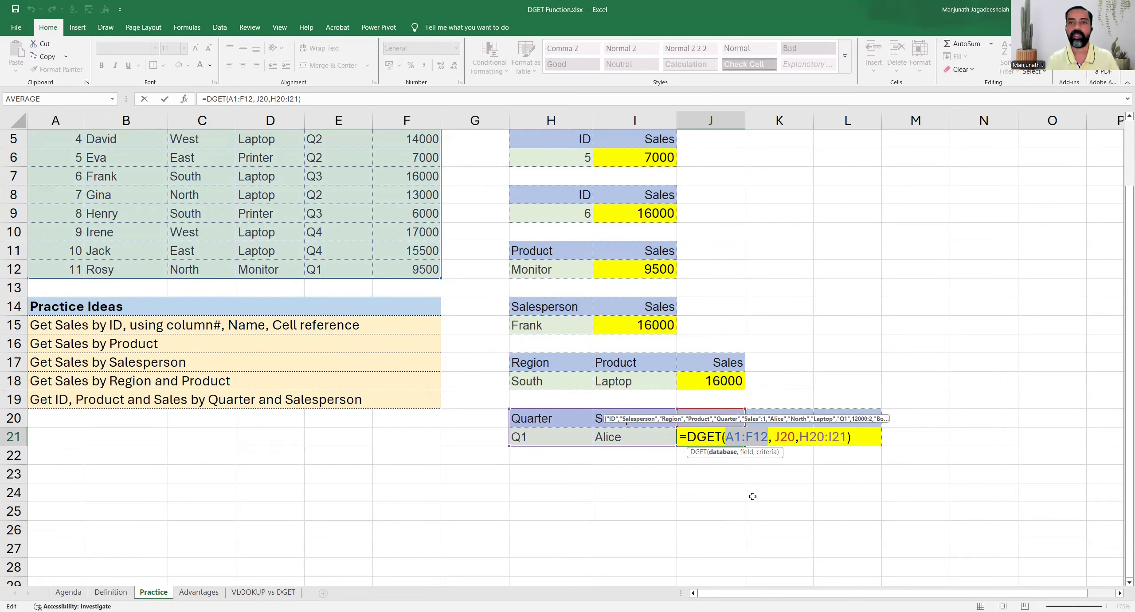
key(F4)
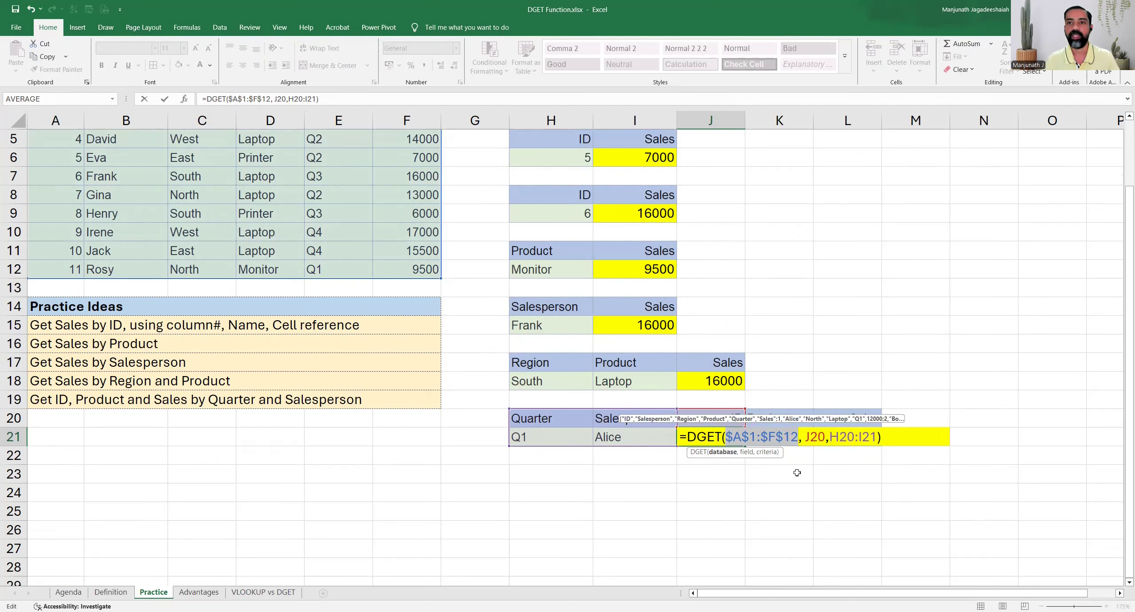
click(814, 437)
double_click(814, 437)
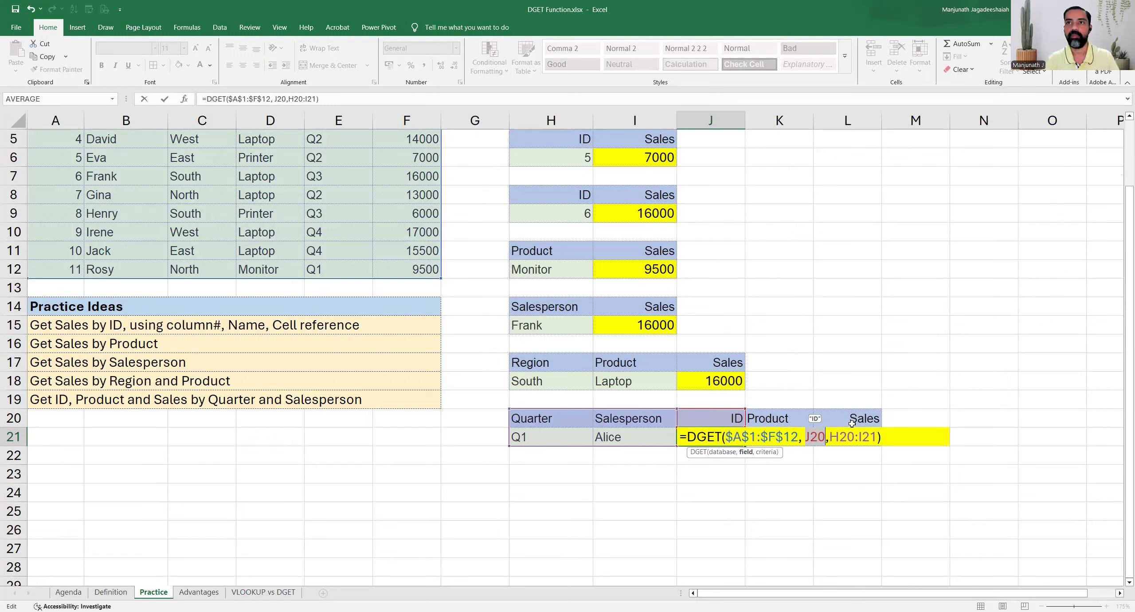
click(806, 437)
drag(831, 437, 875, 436)
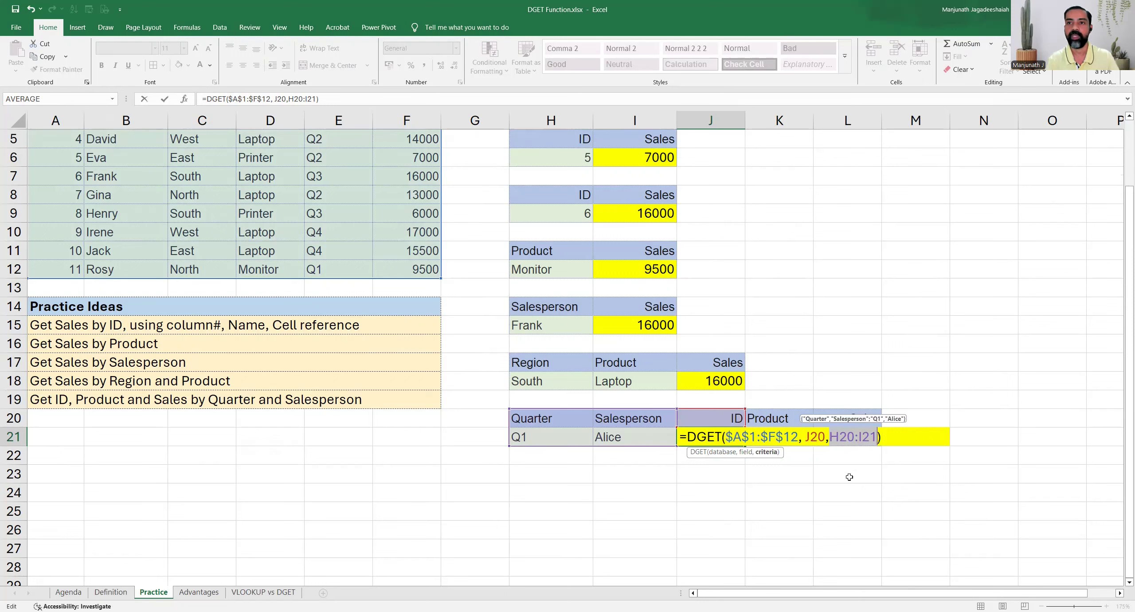
key(F4)
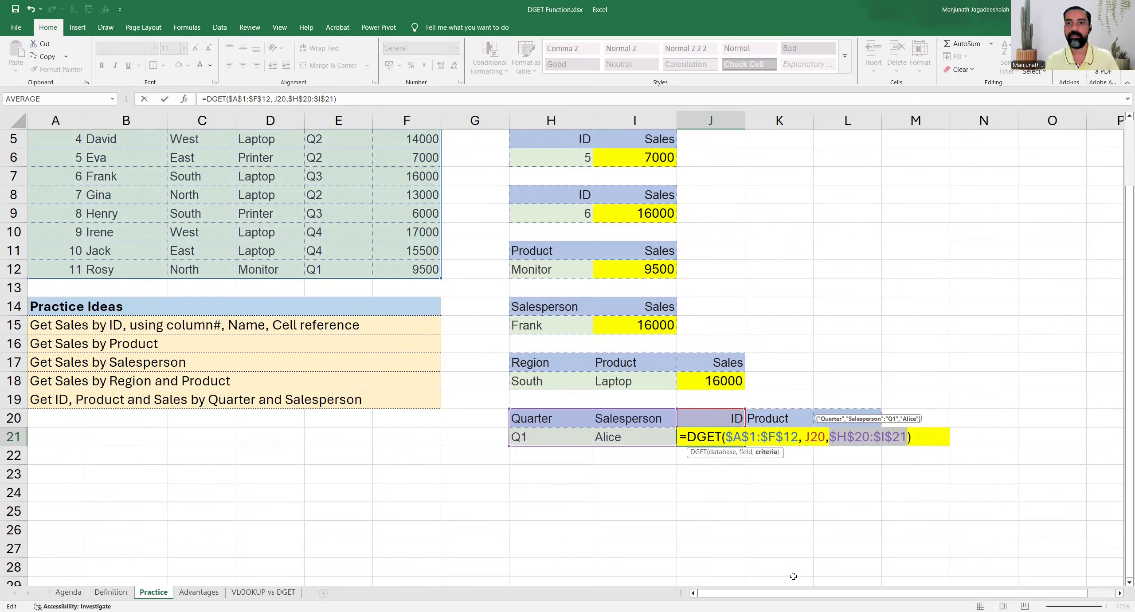
key(ctrl+Return)
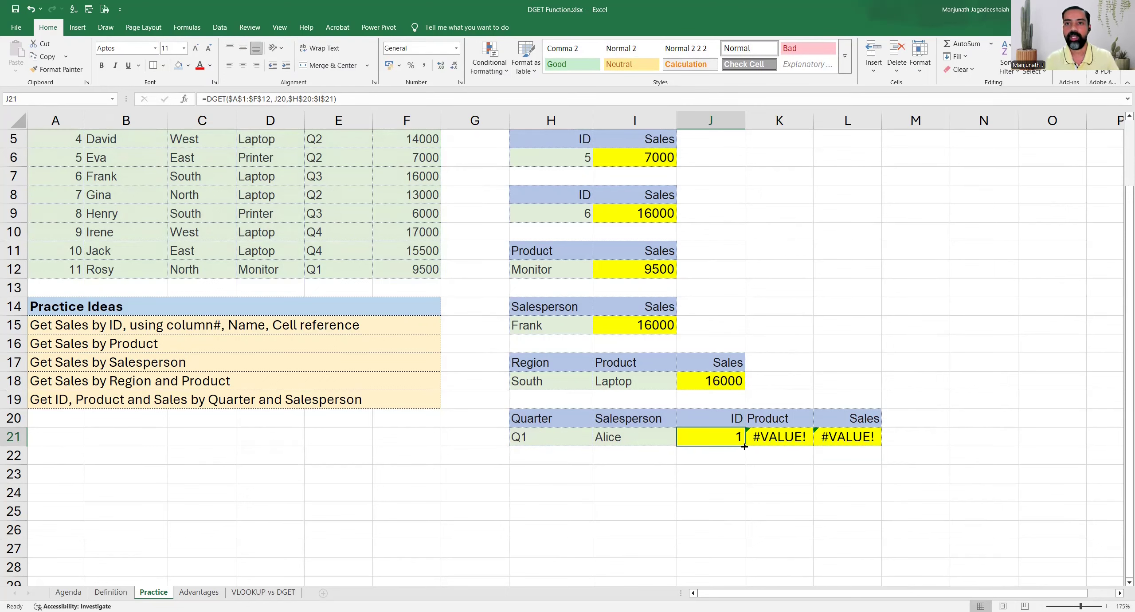
drag(744, 446, 871, 442)
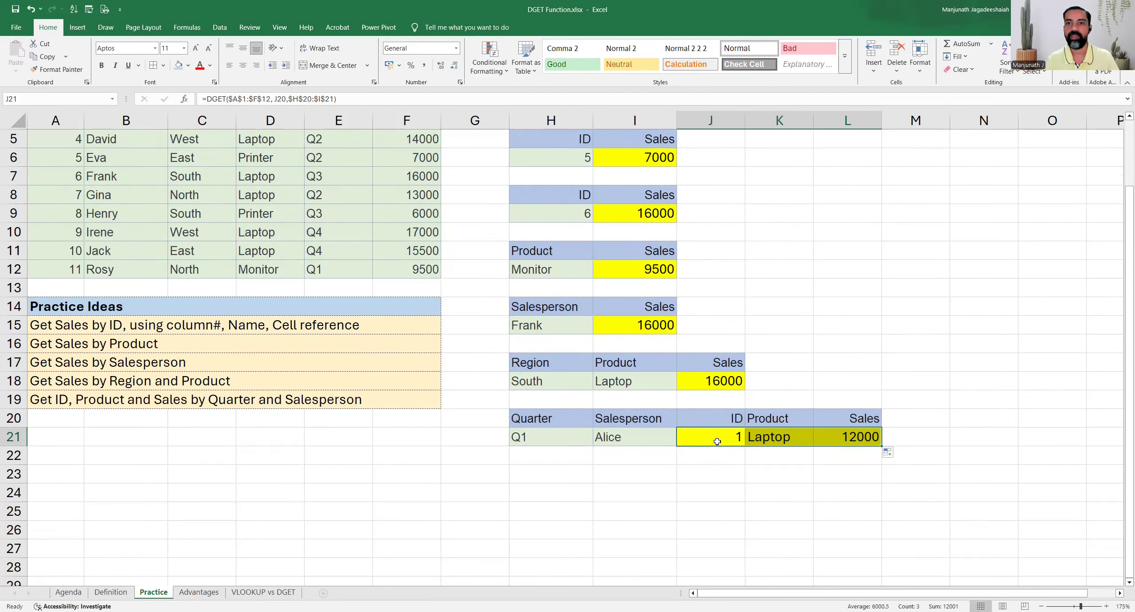
- Check the ID, Product and Sales results in J21:L21 against the matching cells in row 2 of the sales table
scroll(715, 443, down, 1)
scroll(561, 293, down, 1)
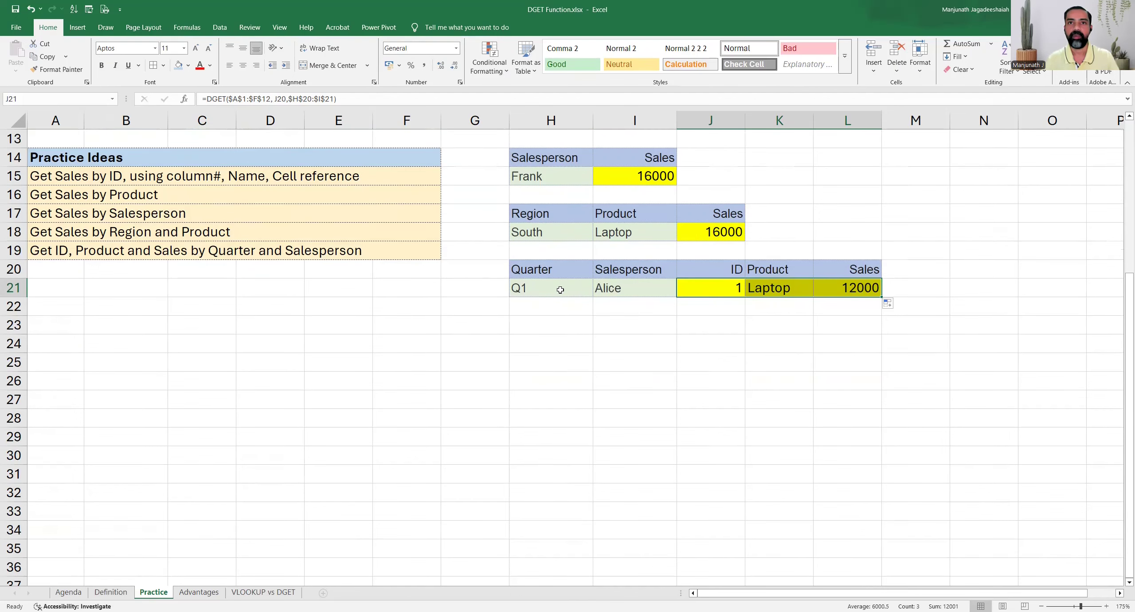
click(561, 289)
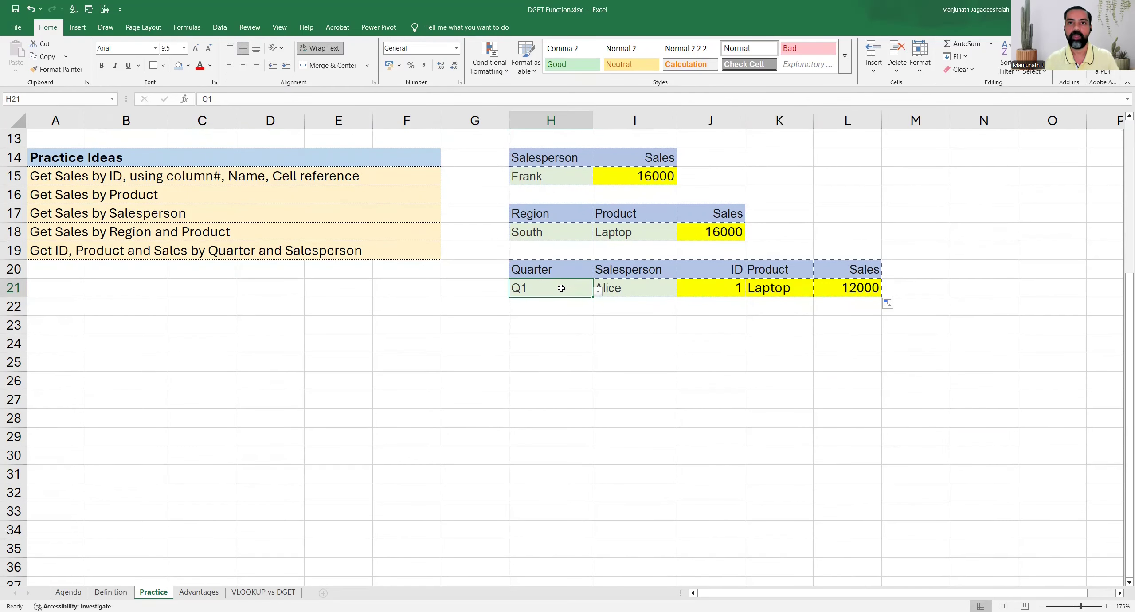
click(721, 287)
click(779, 288)
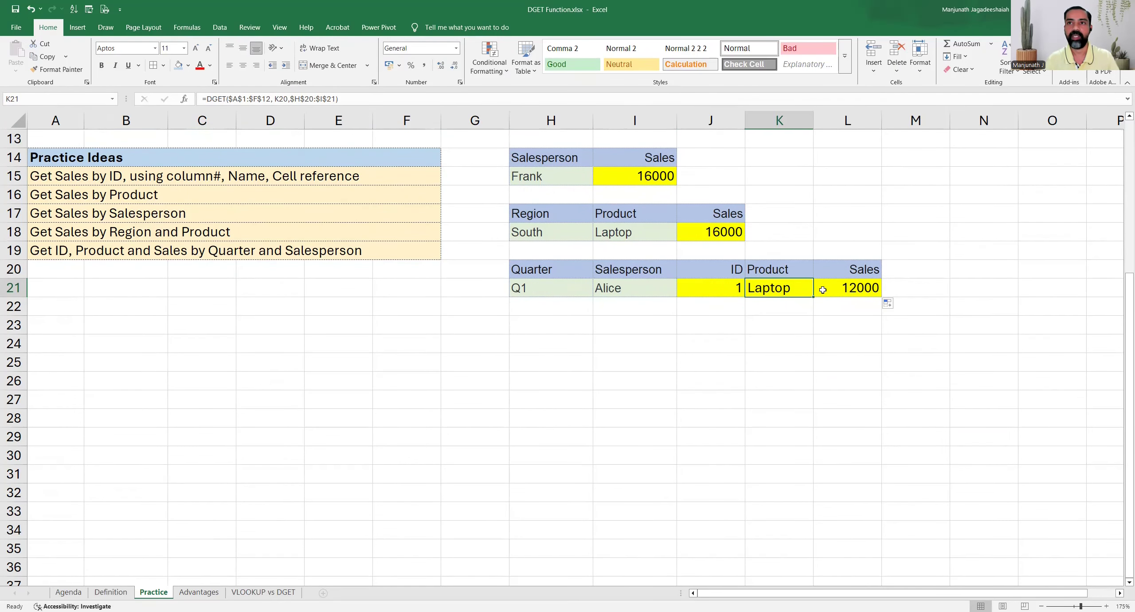
click(824, 289)
scroll(770, 388, up, 4)
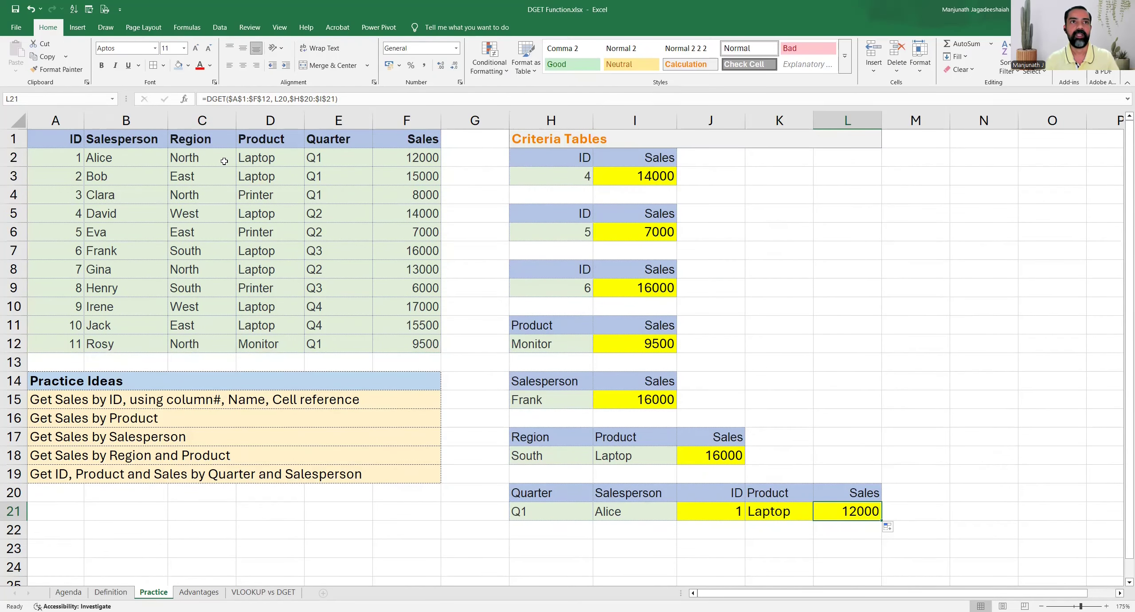
ctrl+click(259, 158)
ctrl+click(397, 159)
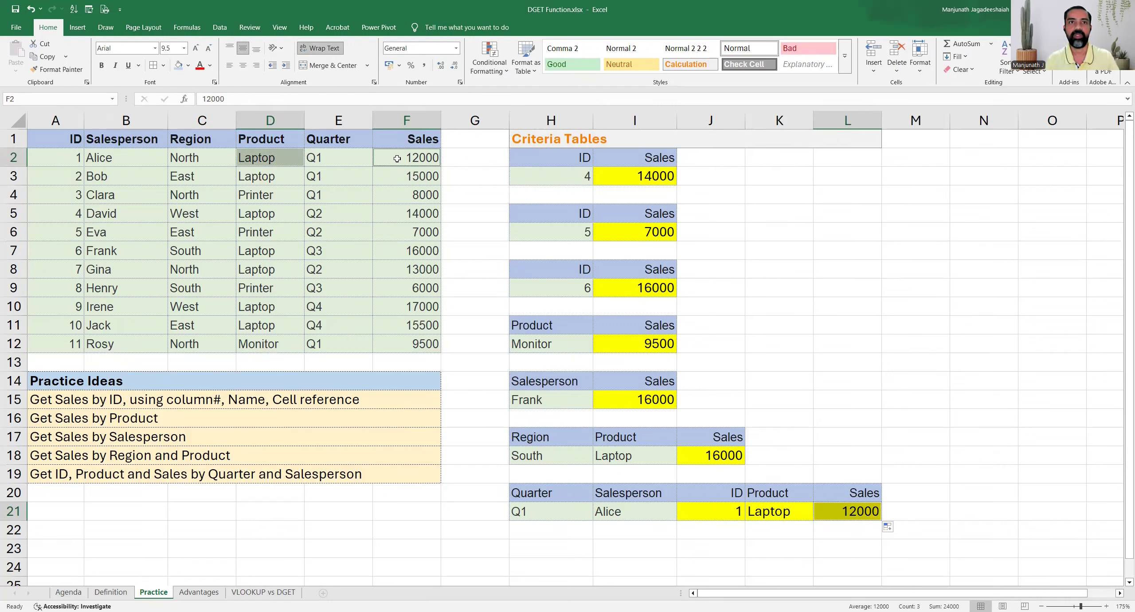
ctrl+click(56, 155)
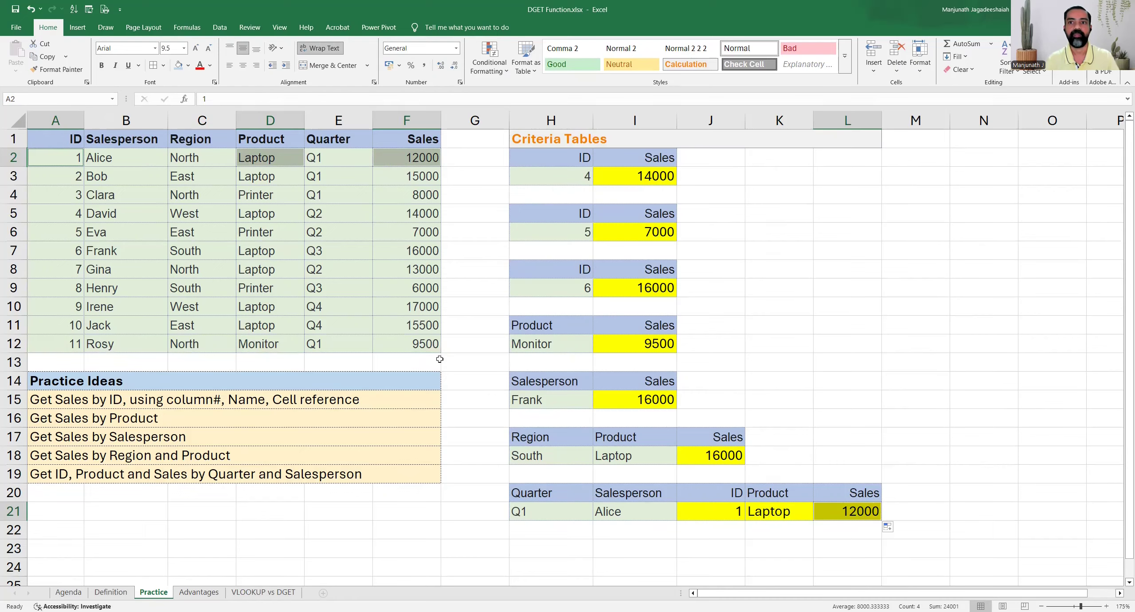
- Change the salesperson criterion in I21 to the salesperson listed with ID 2 in the sales table
scroll(721, 347, down, 1)
scroll(628, 381, down, 2)
click(616, 367)
click(681, 367)
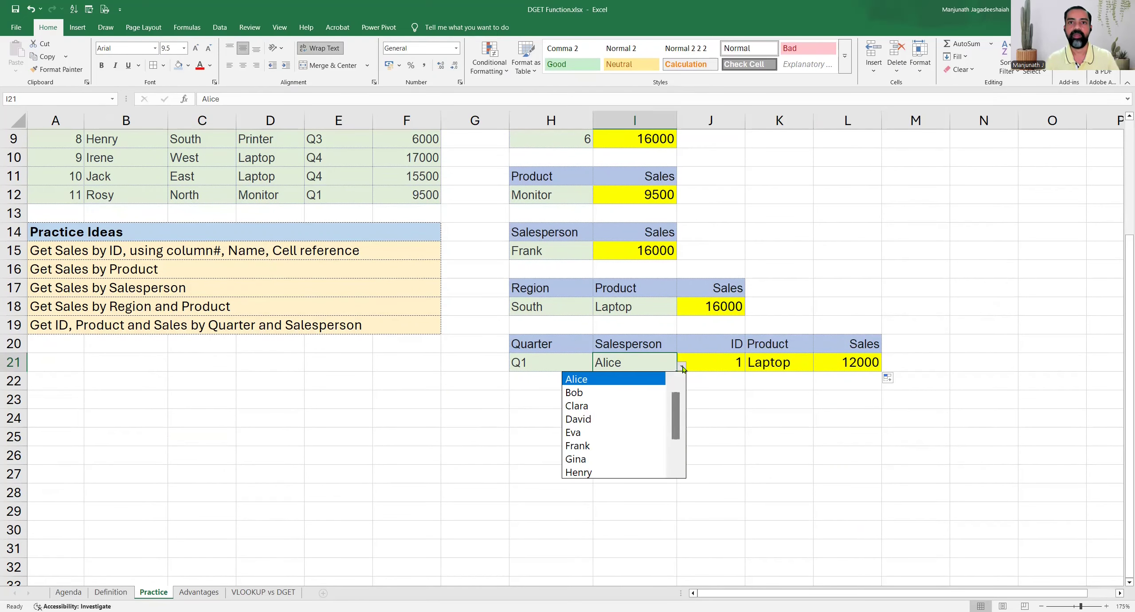
click(599, 392)
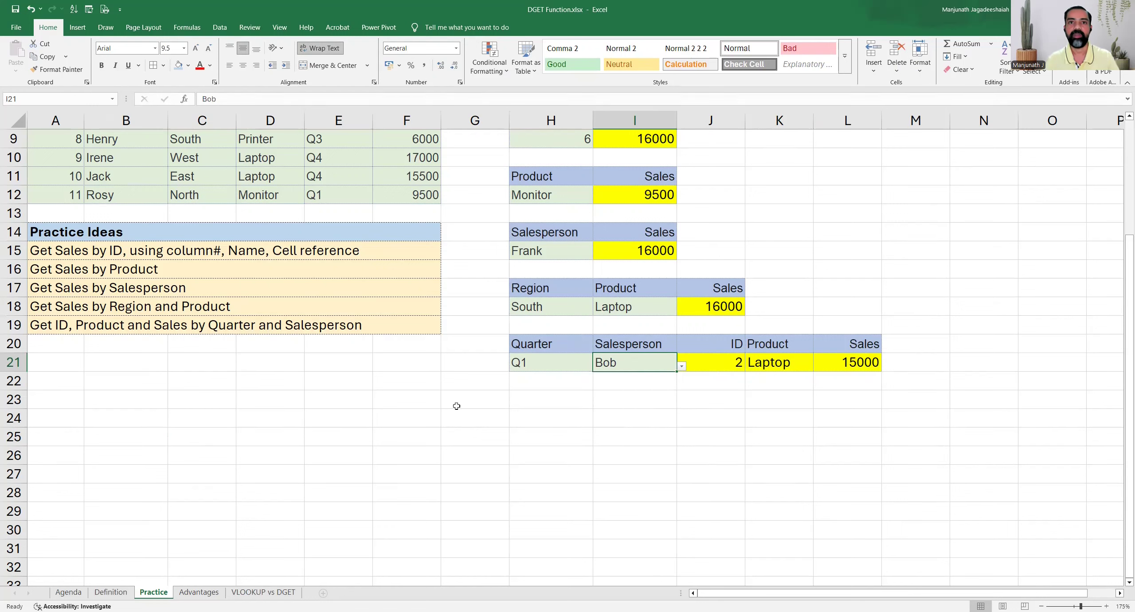
- Check the J21:L21 results for the new salesperson in Q1 against the ID, product and sales in row 3
click(538, 366)
click(619, 362)
scroll(309, 396, up, 3)
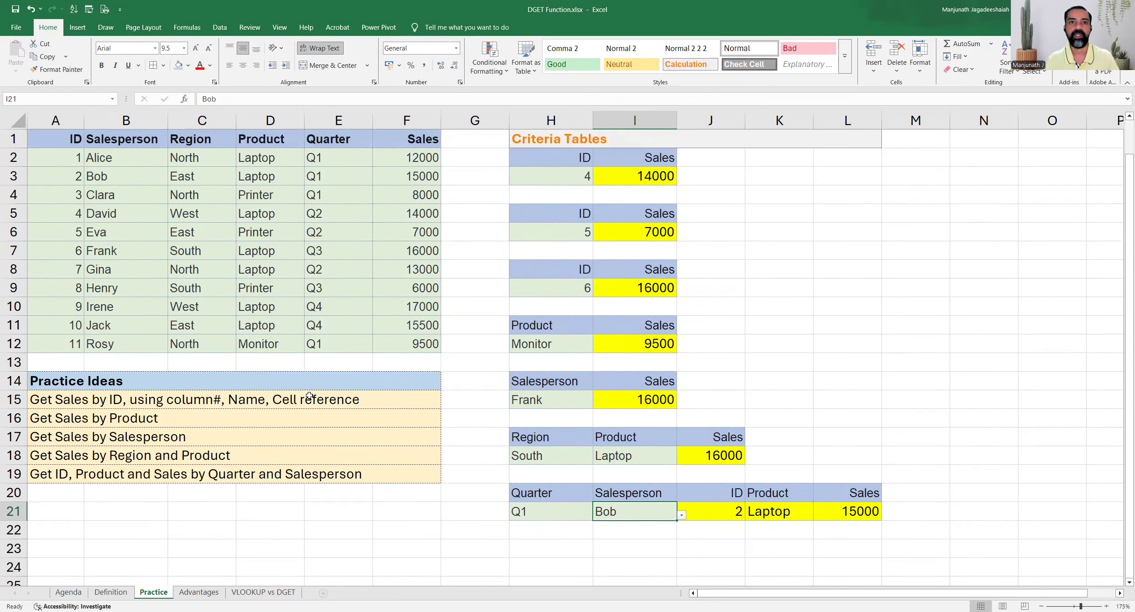
click(114, 181)
ctrl+click(321, 178)
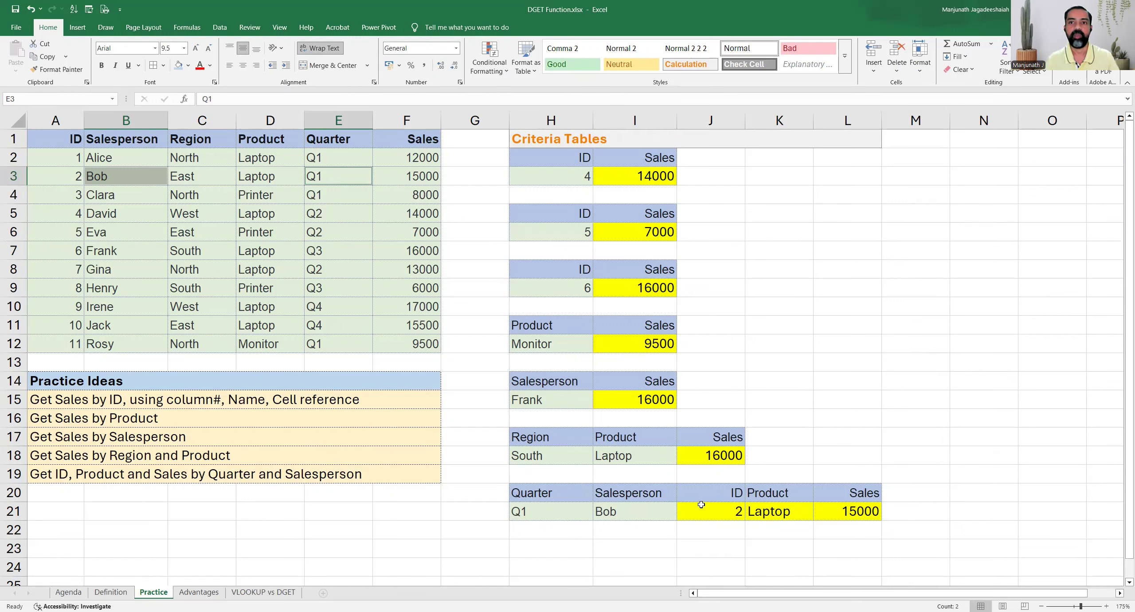
click(62, 177)
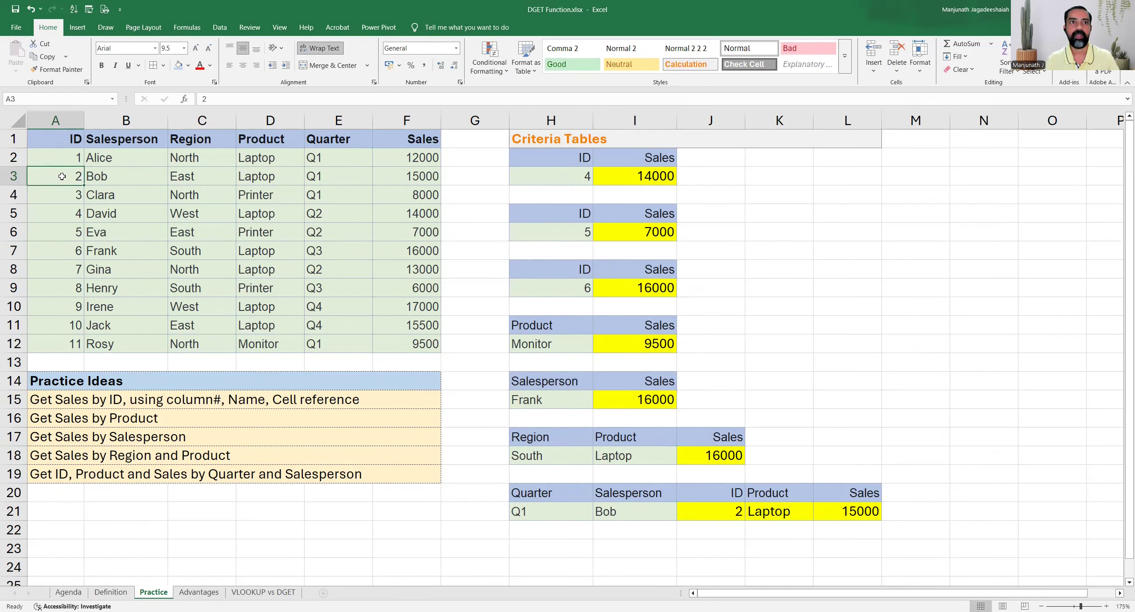
ctrl+click(271, 176)
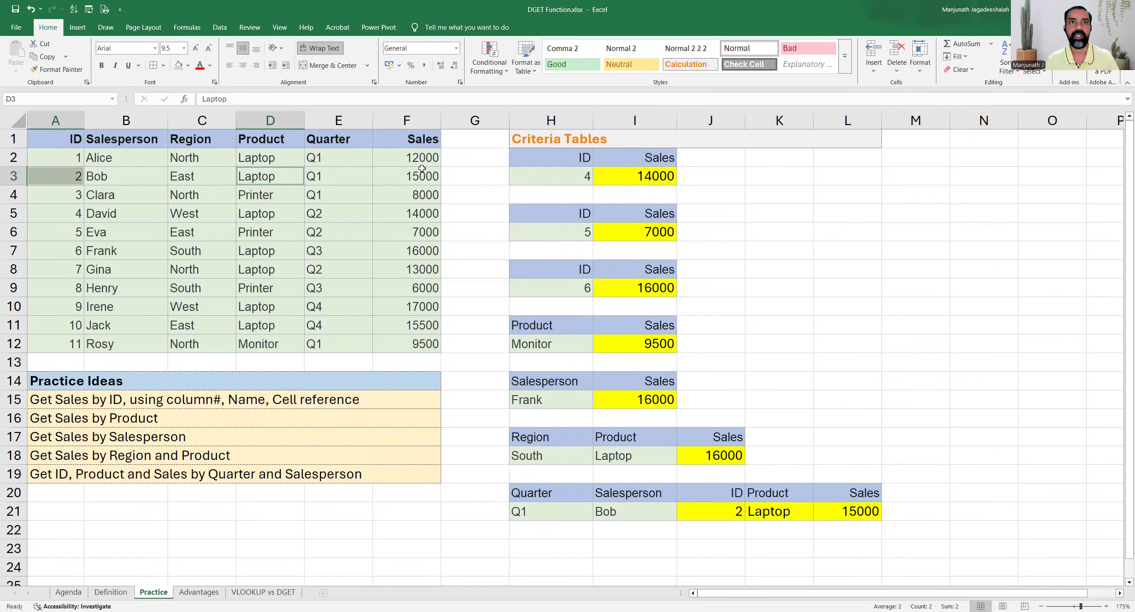
ctrl+click(395, 176)
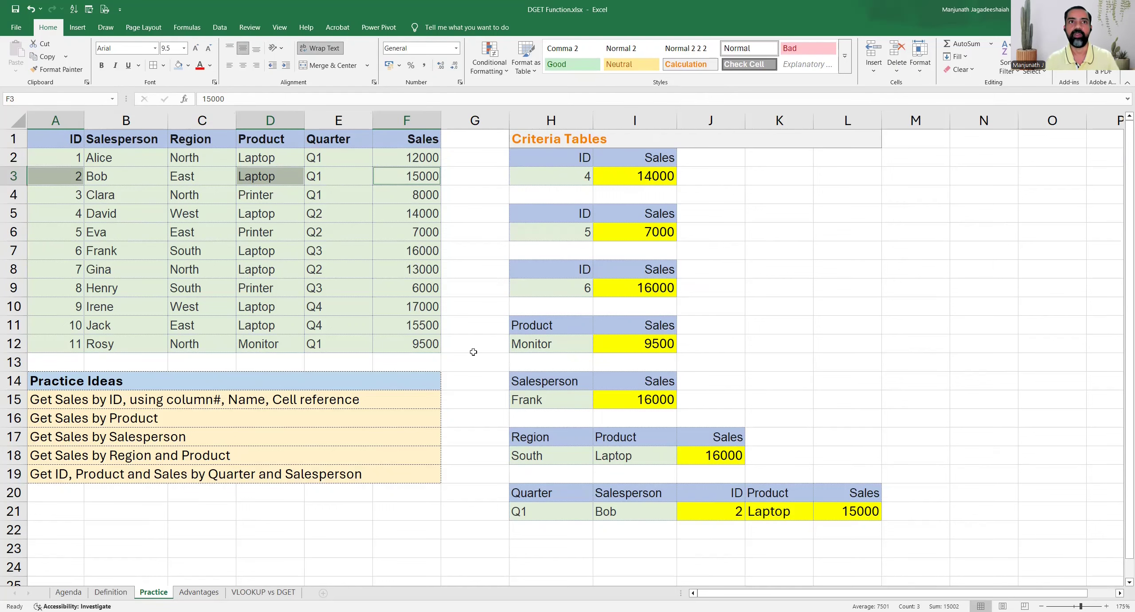
- Change the quarter criterion in H21 to Q3
scroll(537, 310, down, 3)
click(568, 364)
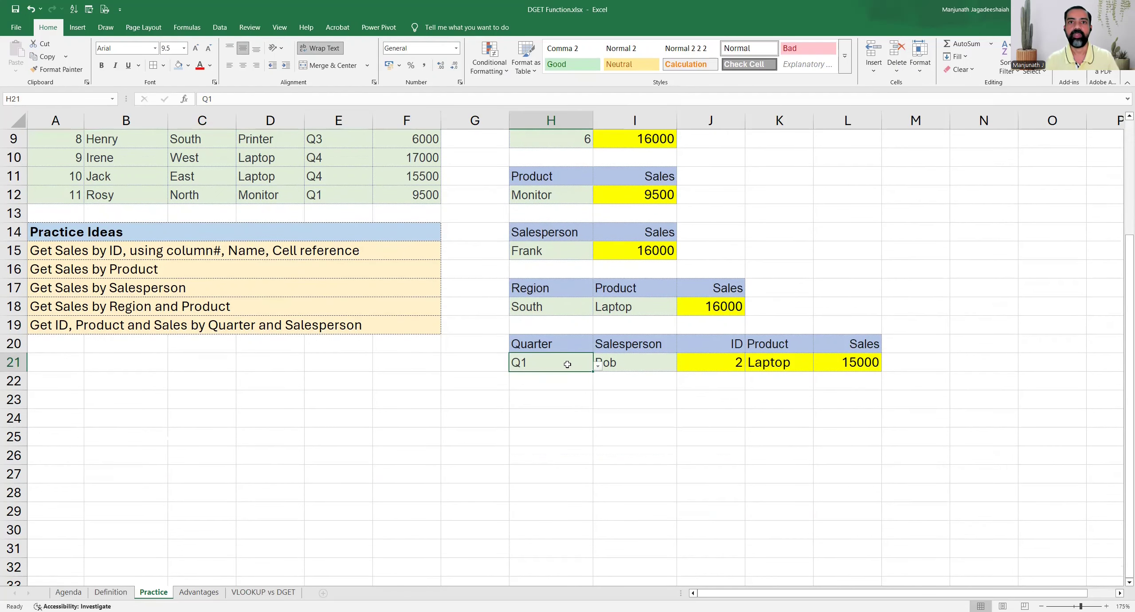
click(598, 367)
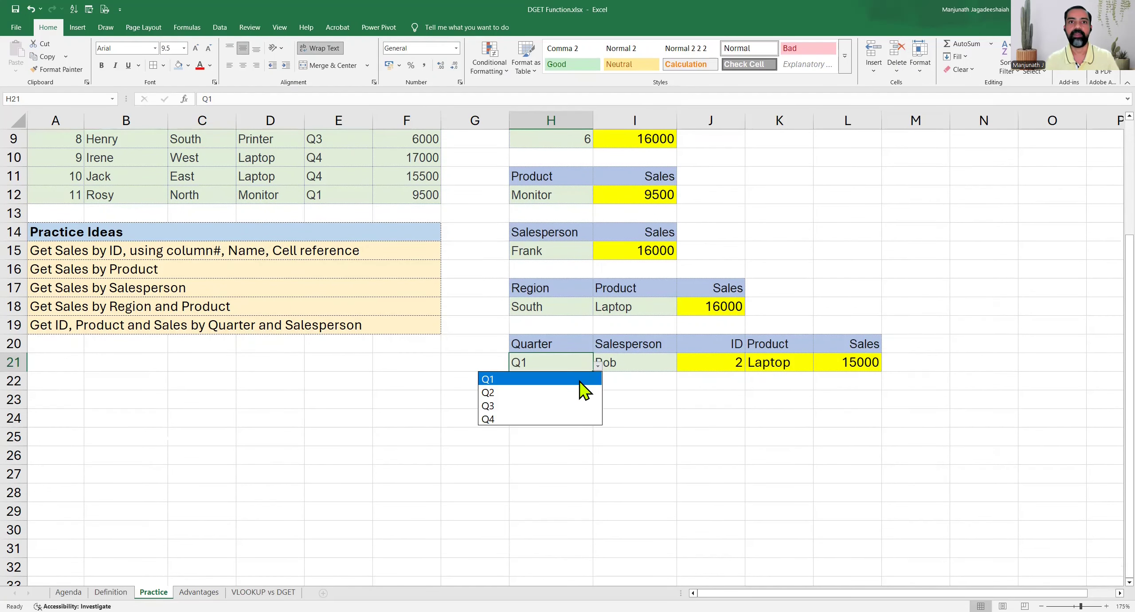
click(519, 405)
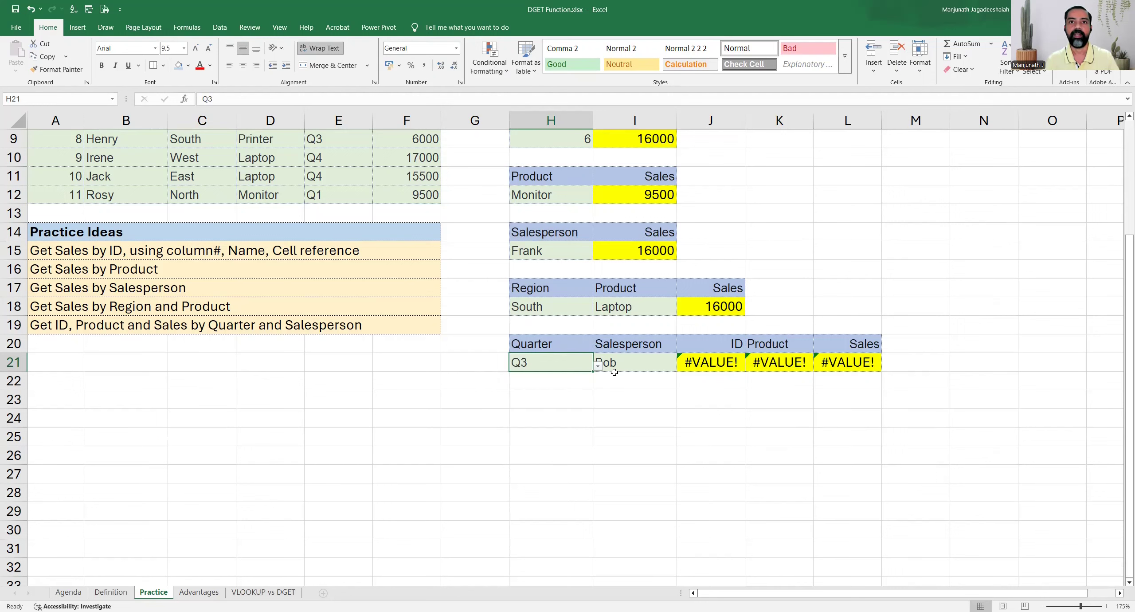
- Check the ID, Product and Sales results in J21:L21 against the quarter and salesperson criteria in H21:I21
click(664, 363)
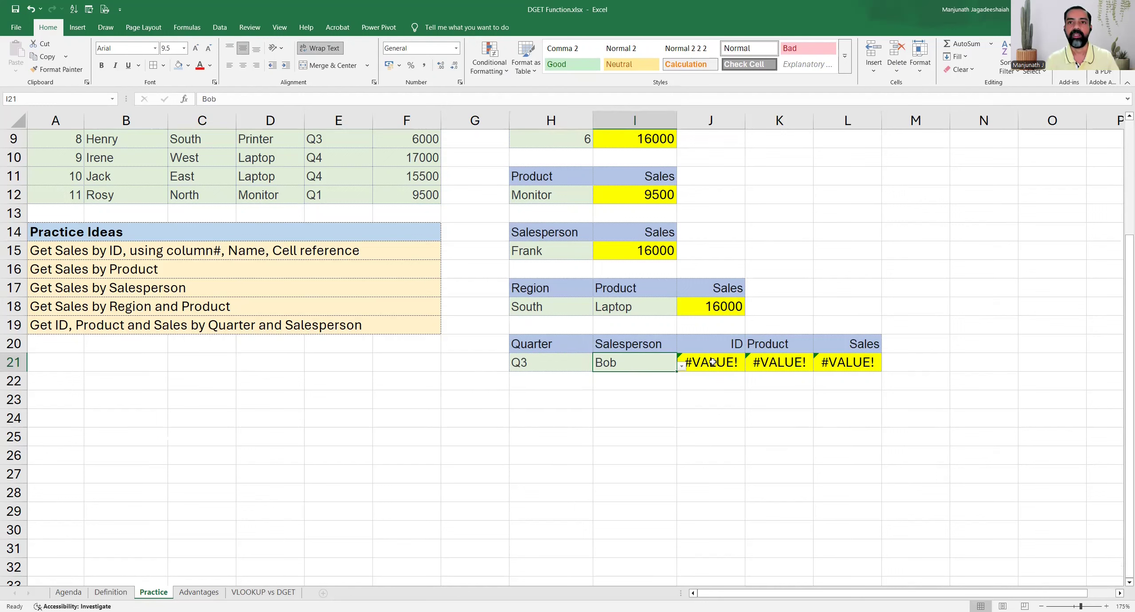
drag(713, 362, 845, 362)
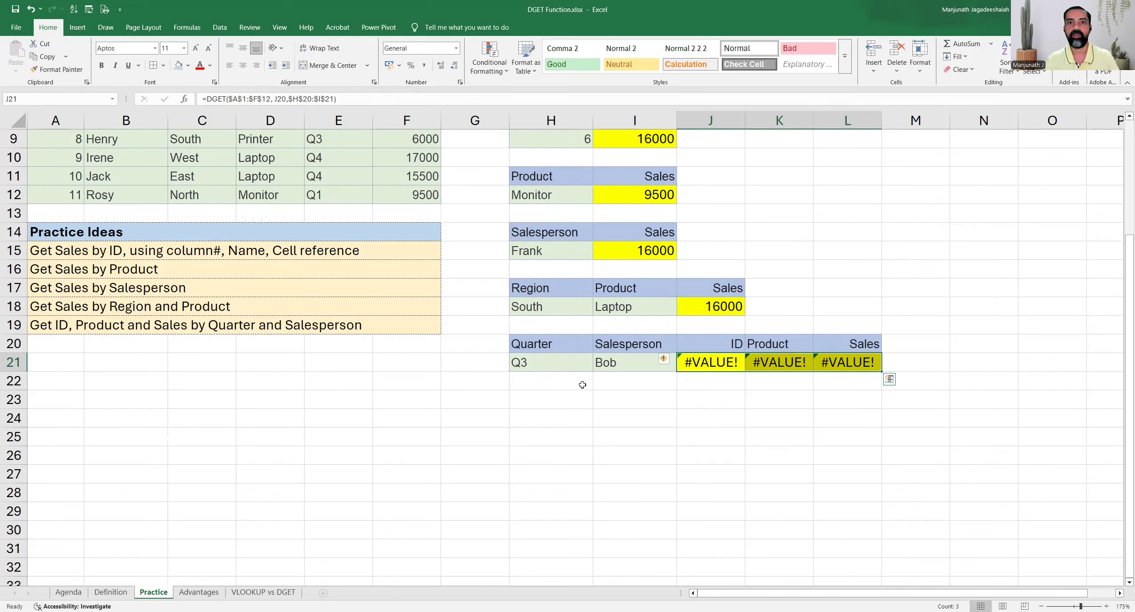
click(565, 357)
drag(564, 356, 622, 362)
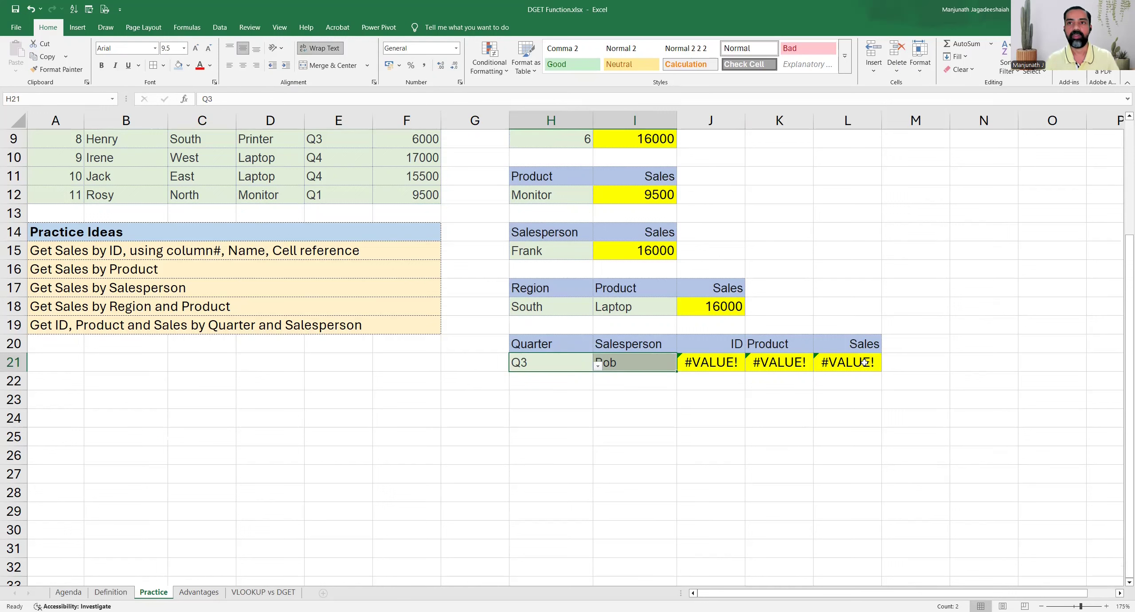
drag(537, 363, 634, 365)
click(604, 385)
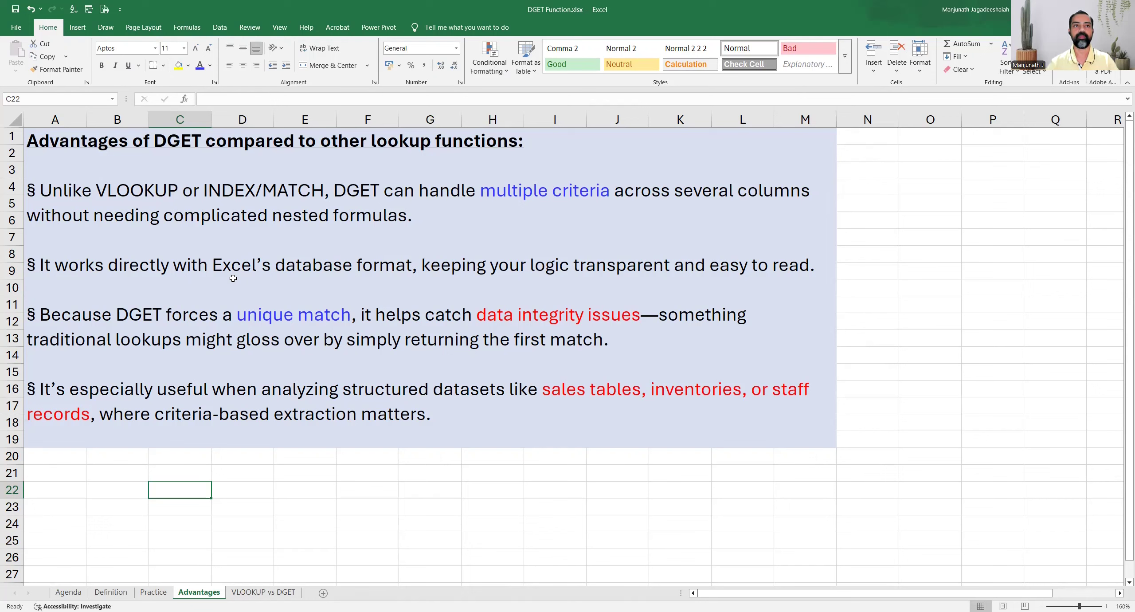
- Read the point about DGET forcing a unique match on the Advantages sheet, leaving the text unedited
click(179, 319)
double_click(184, 318)
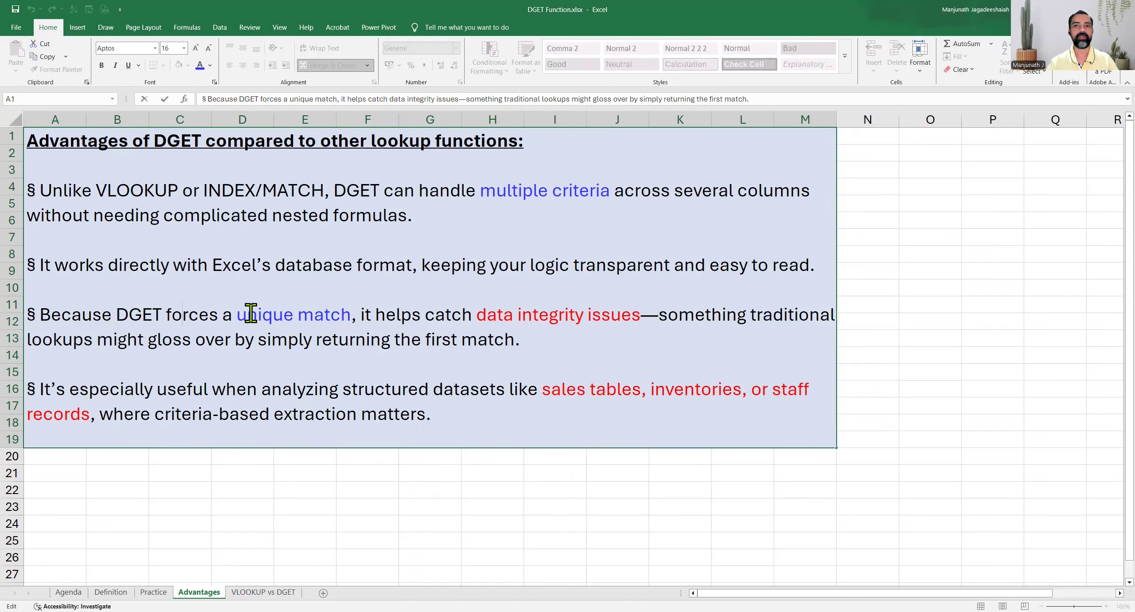
double_click(315, 317)
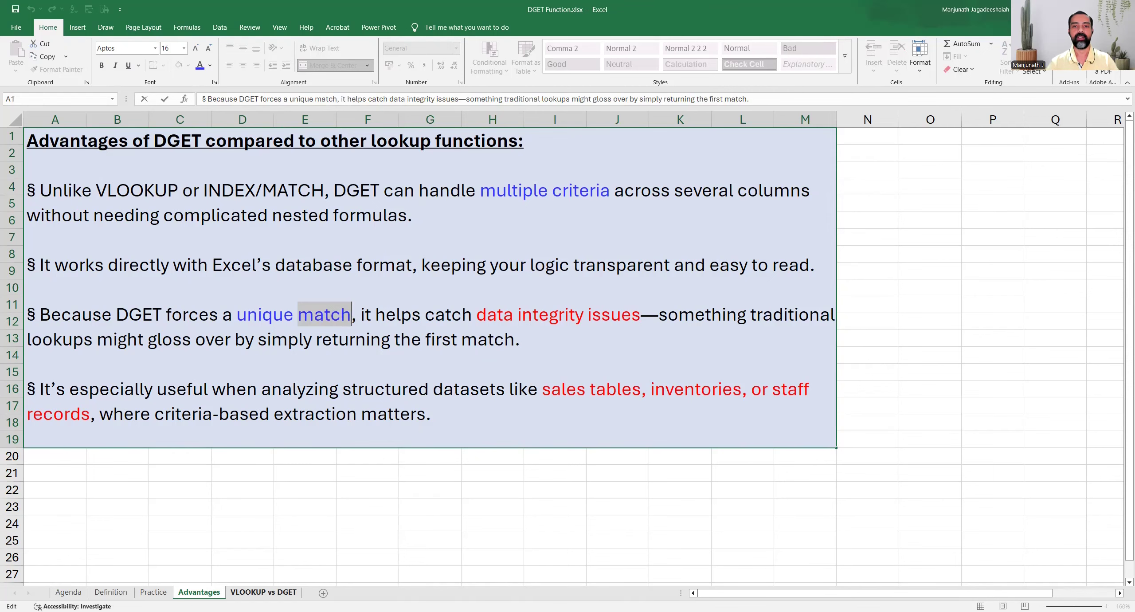
key(Escape)
- Open the VLOOKUP vs DGET sheet and compare the two functions' Purpose entries, including DGET's database and criteria table wording
click(263, 592)
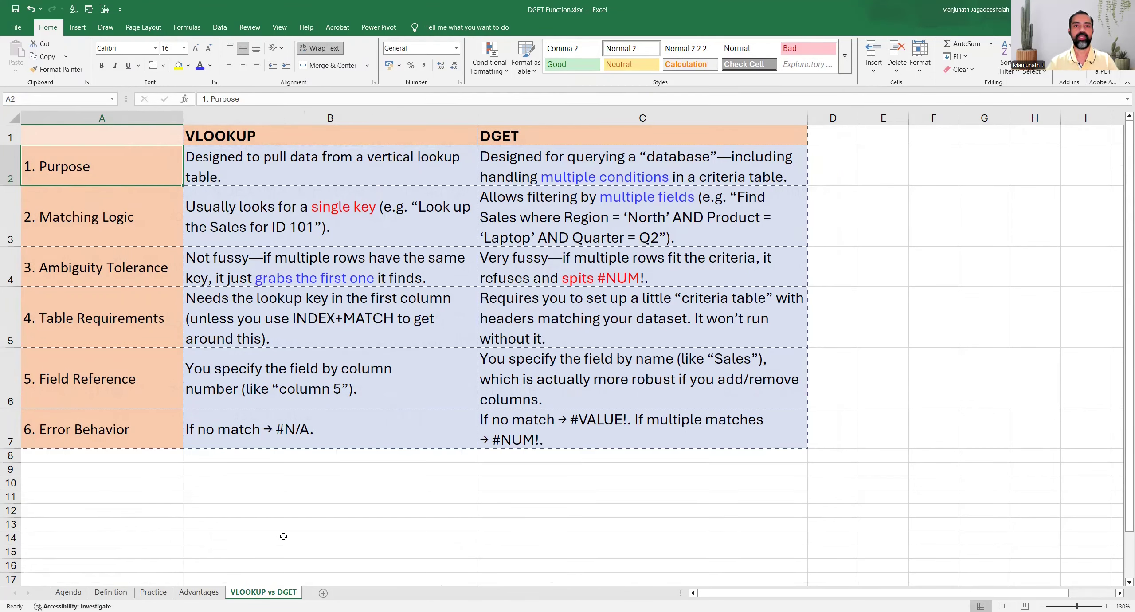
click(308, 135)
drag(308, 134, 618, 130)
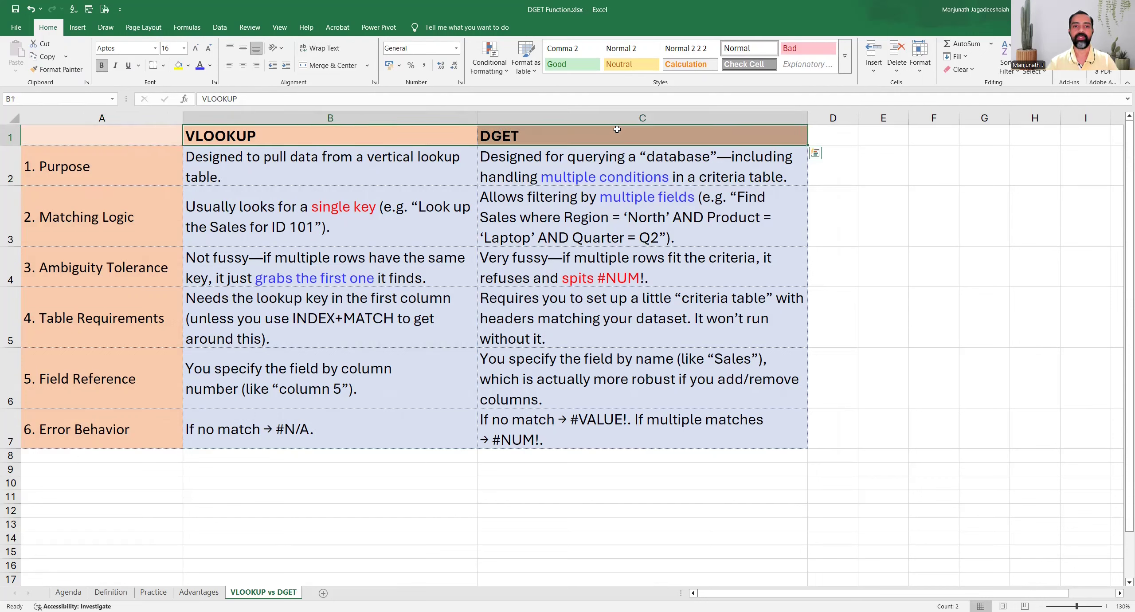
click(134, 169)
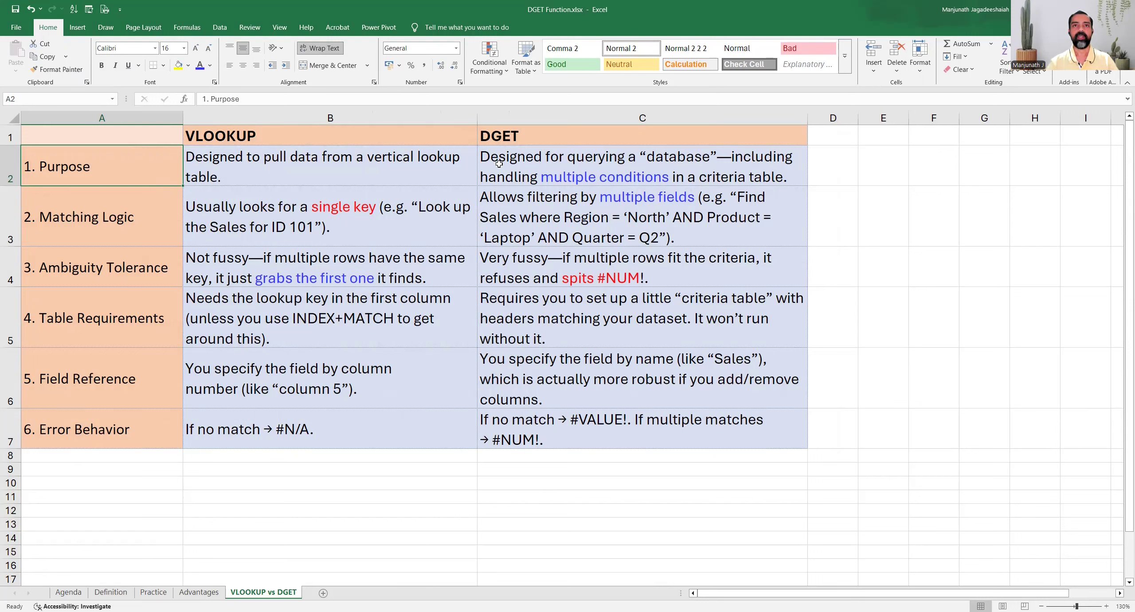
double_click(637, 163)
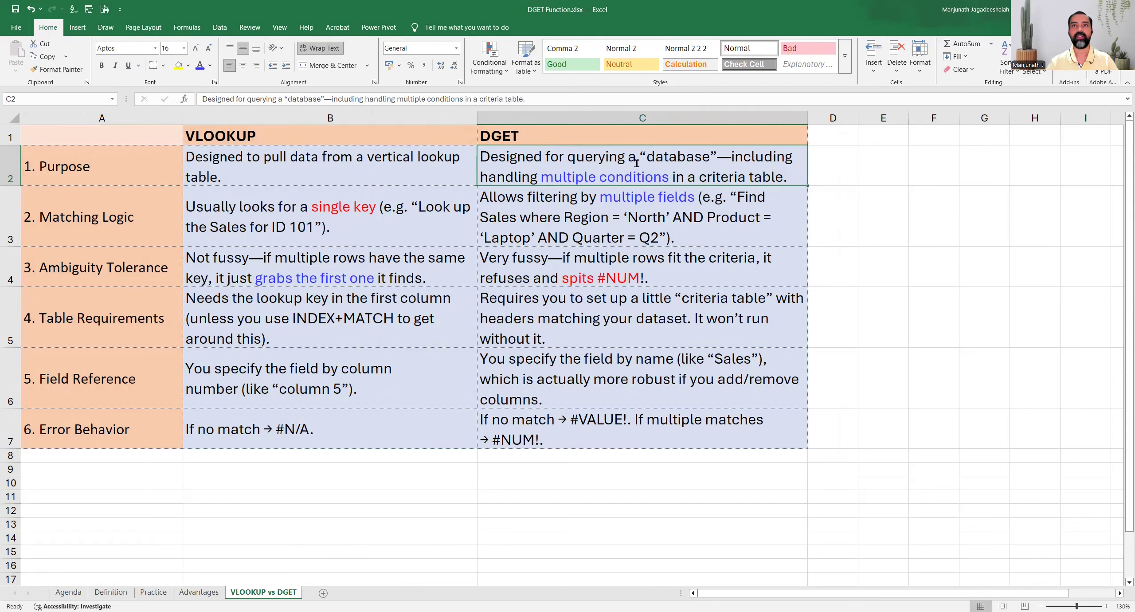
drag(648, 185, 711, 186)
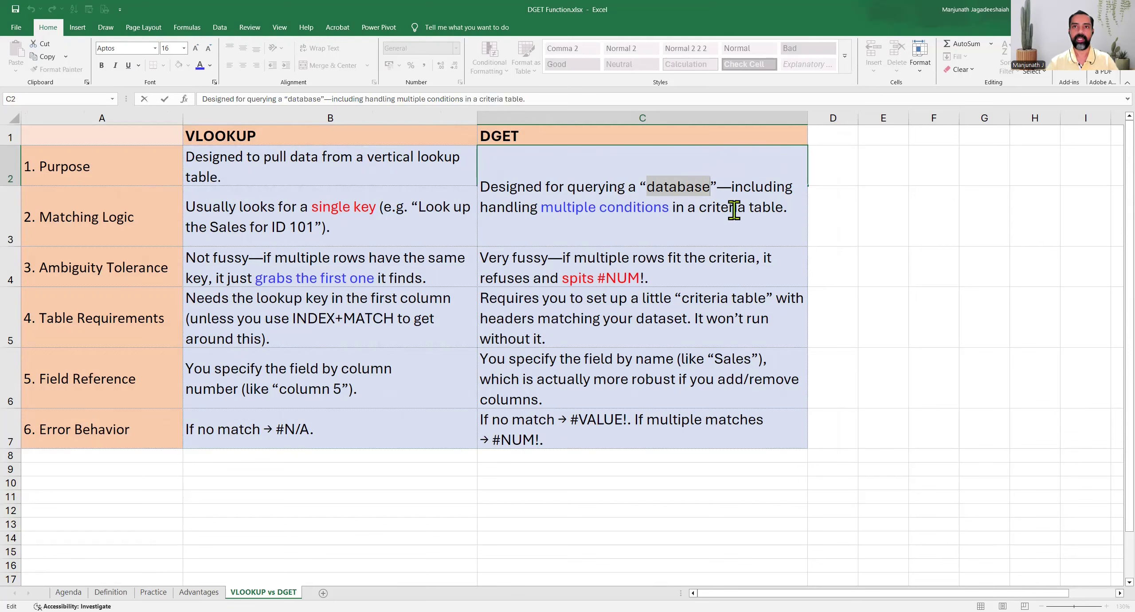
drag(738, 206, 775, 206)
- Compare the Matching Logic entries for VLOOKUP and DGET in row 3
click(410, 226)
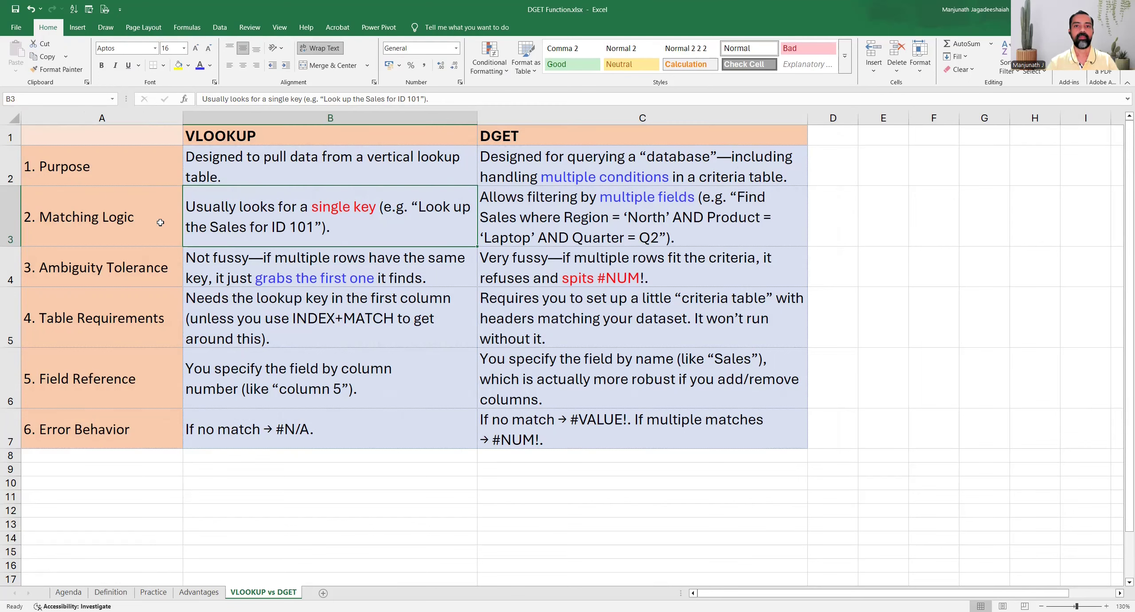
click(161, 222)
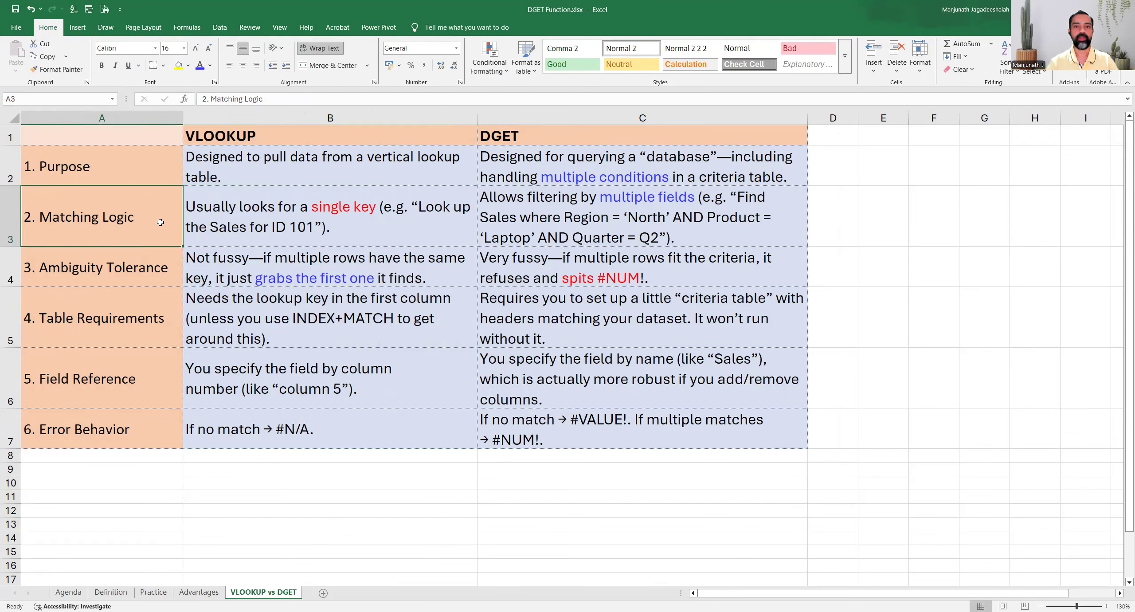
click(220, 222)
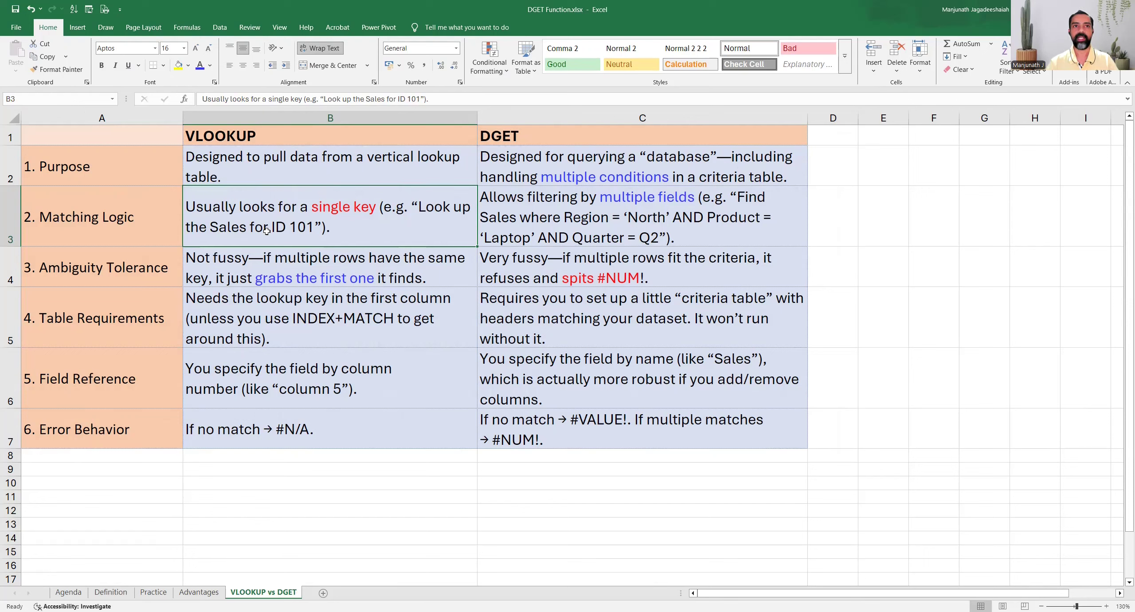
double_click(301, 228)
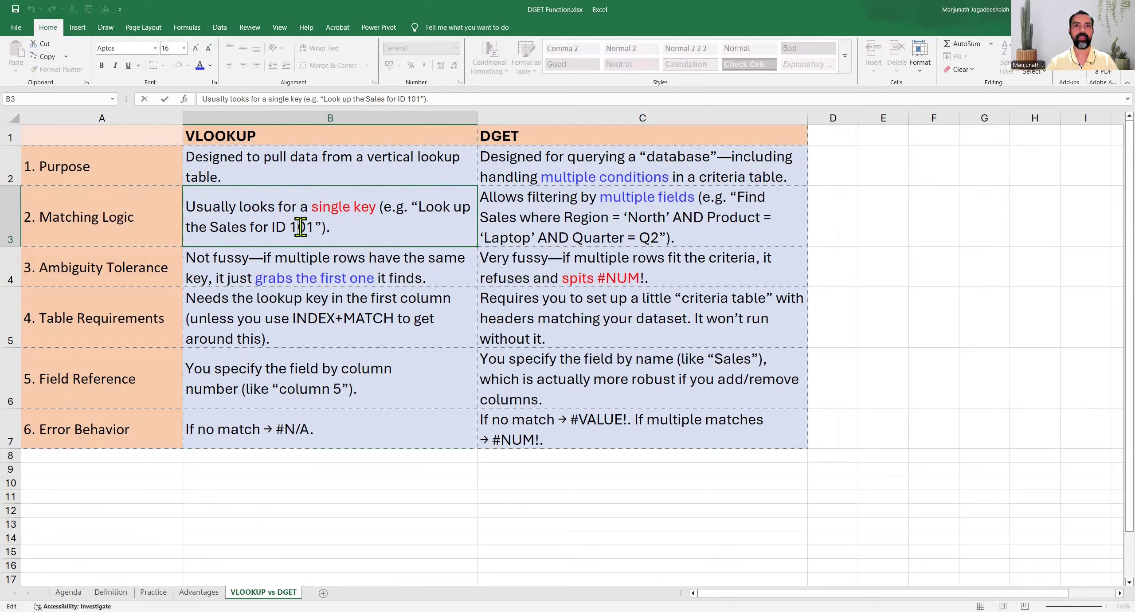
click(513, 217)
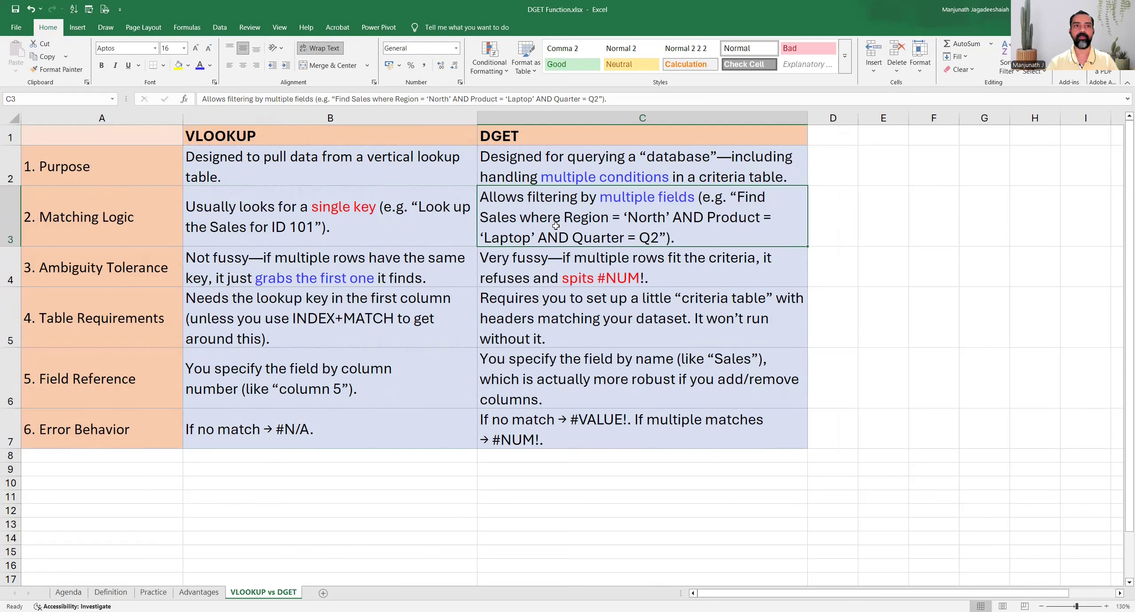
- Compare how VLOOKUP and DGET handle multiple matching rows in the Ambiguity Tolerance row
click(136, 269)
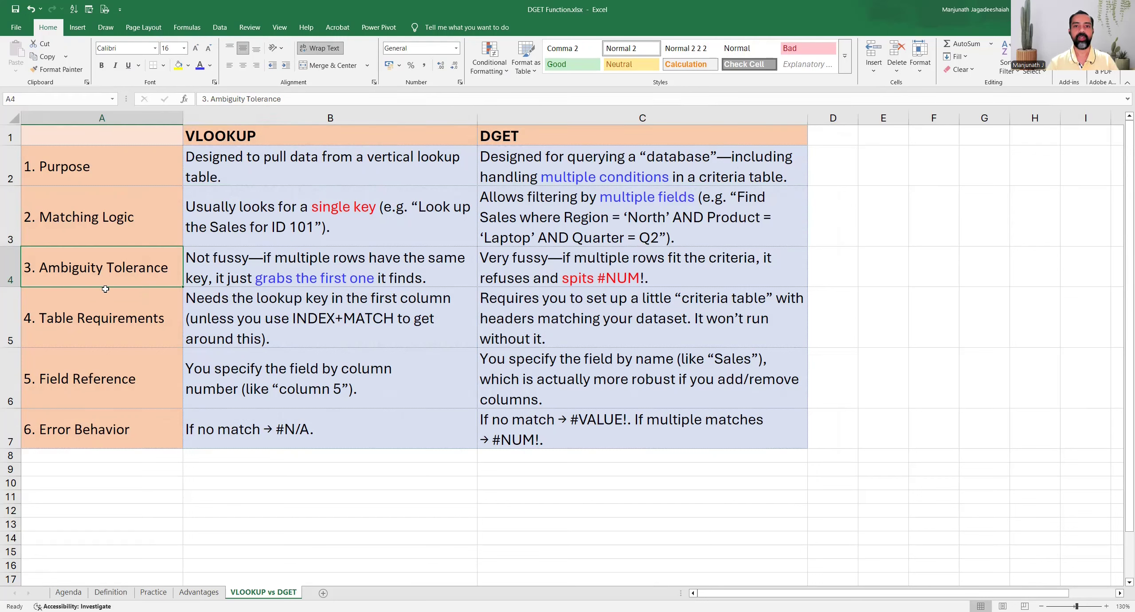
click(242, 268)
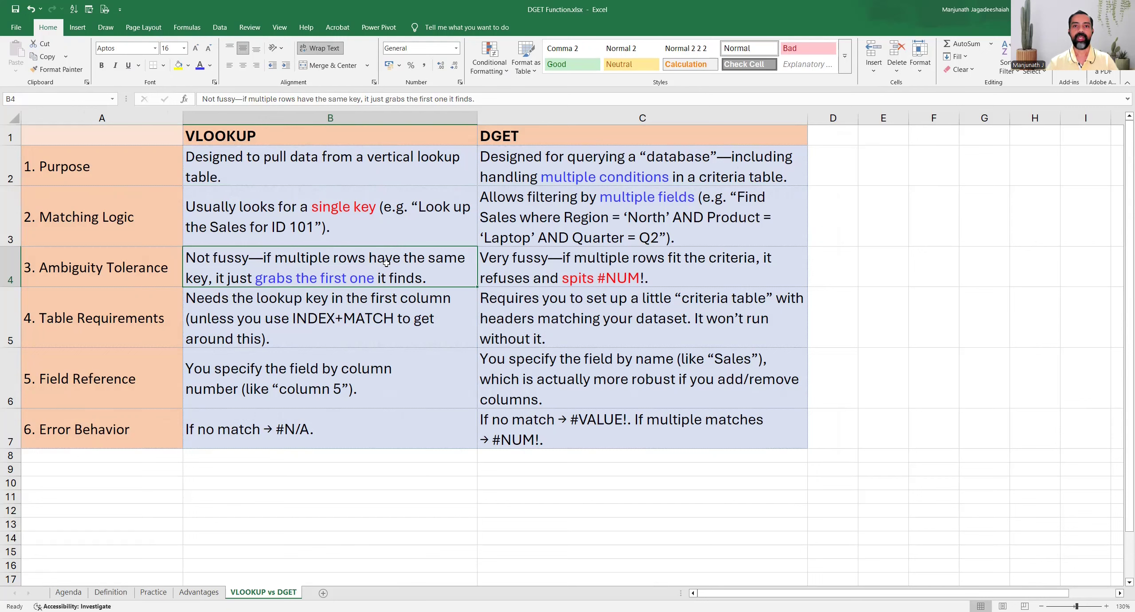
click(532, 263)
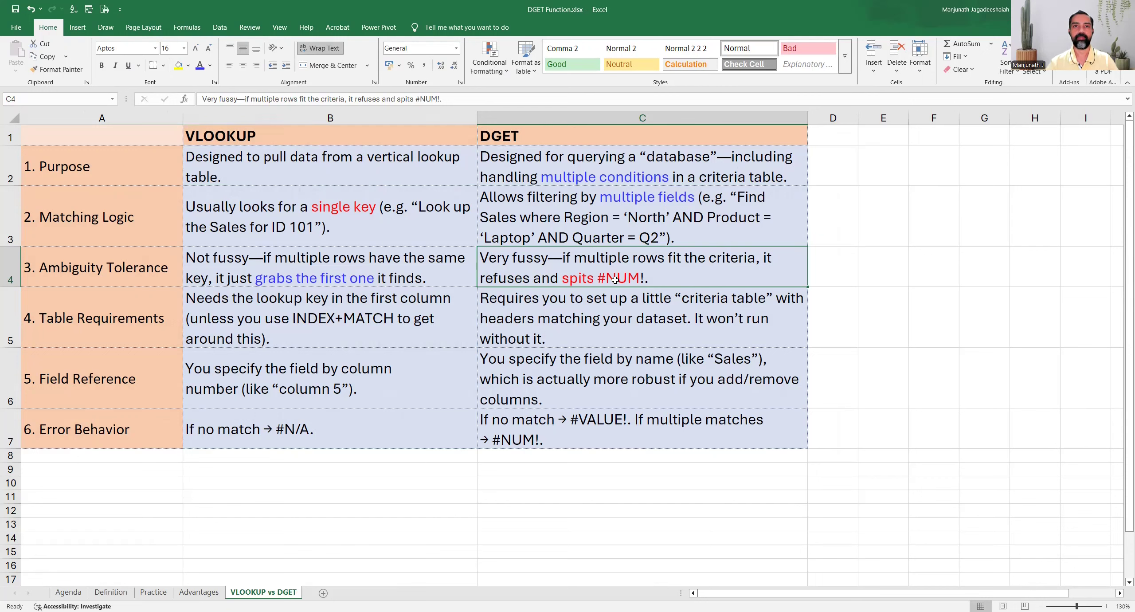
- Compare the Table Requirements entries for VLOOKUP and DGET in row 5
click(348, 337)
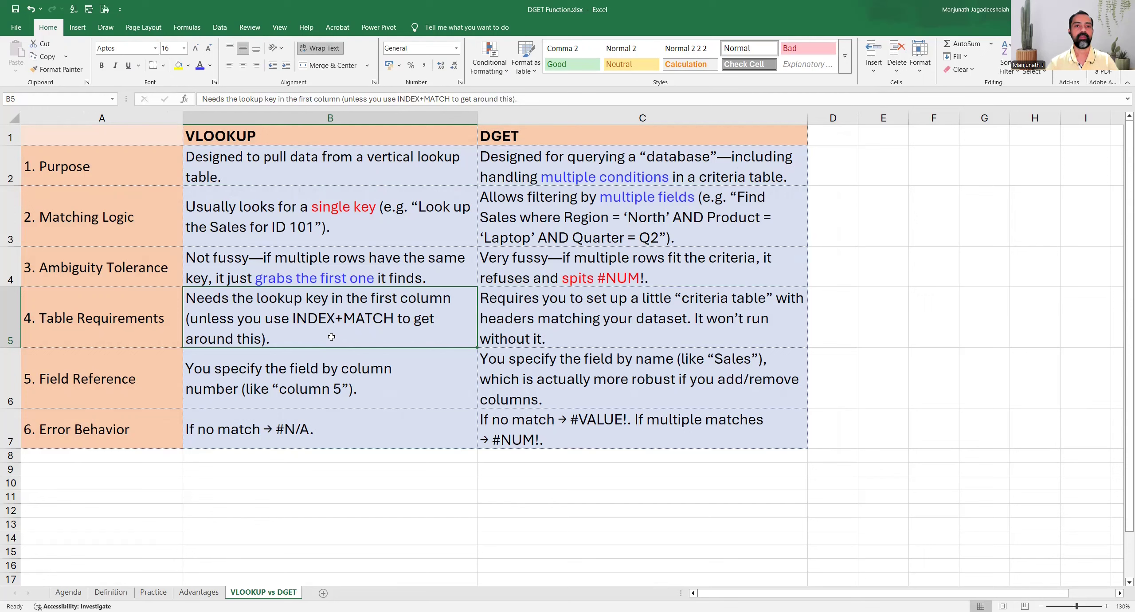
click(117, 351)
click(116, 335)
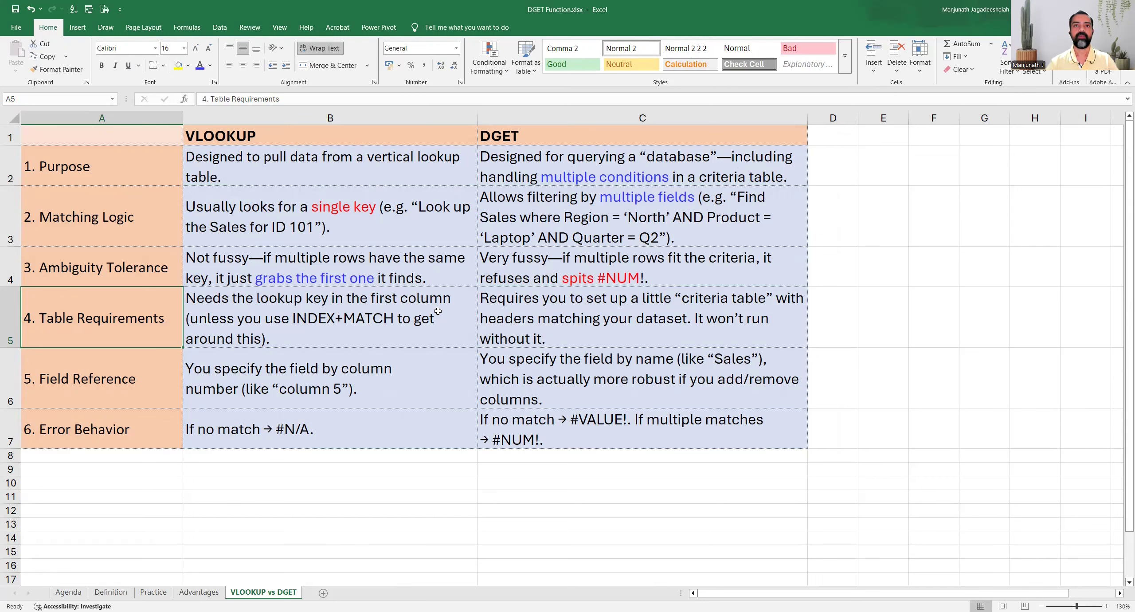
click(506, 311)
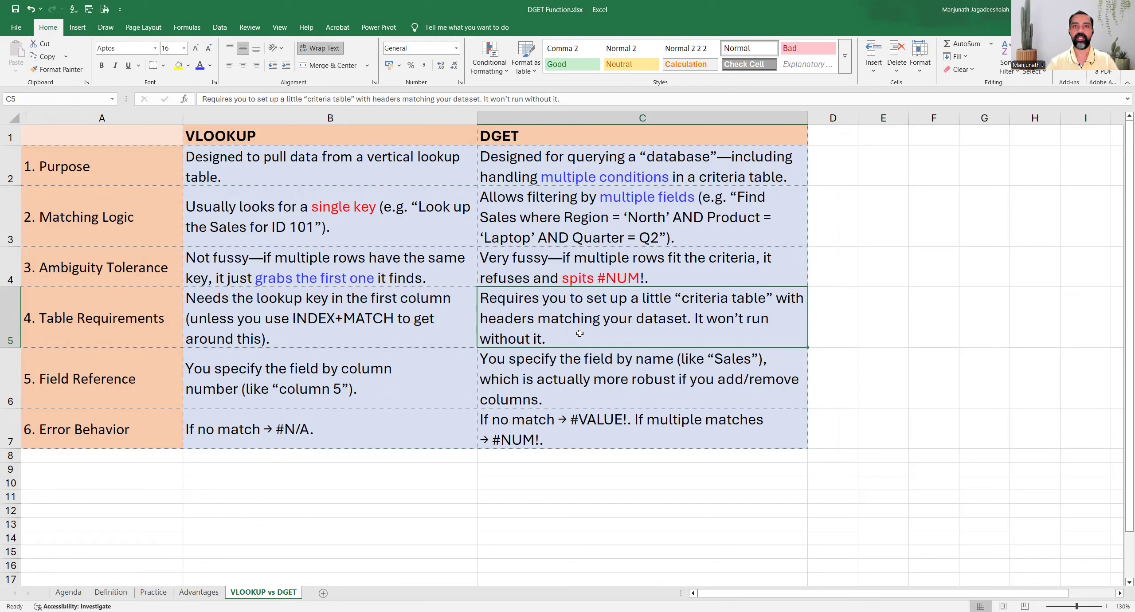
- Compare the Field Reference and Error Behavior entries for VLOOKUP and DGET in rows 6 and 7
click(158, 379)
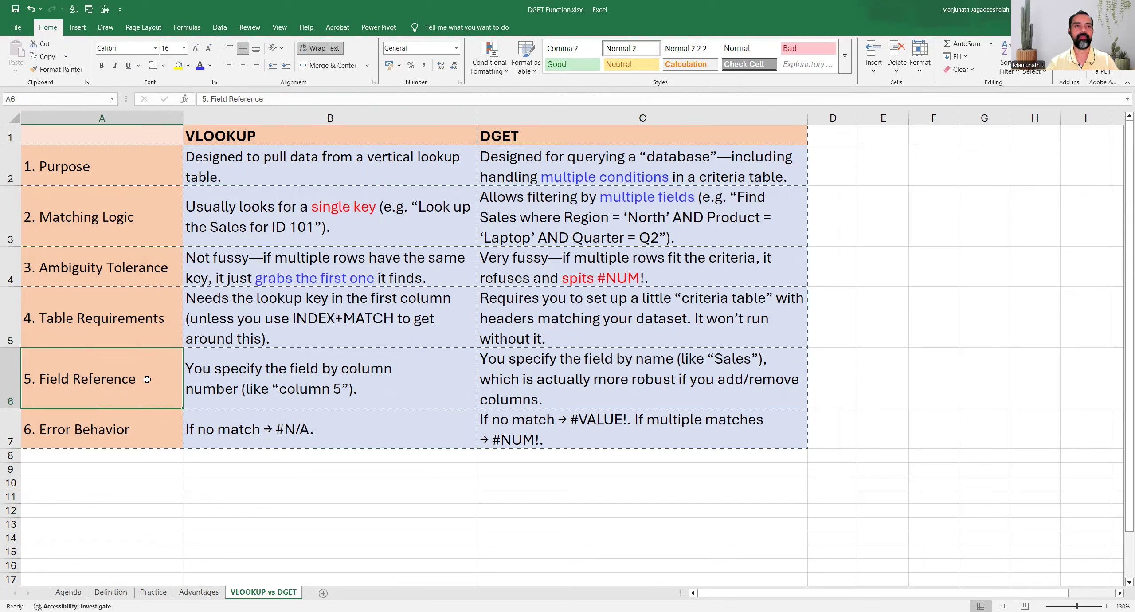
click(202, 383)
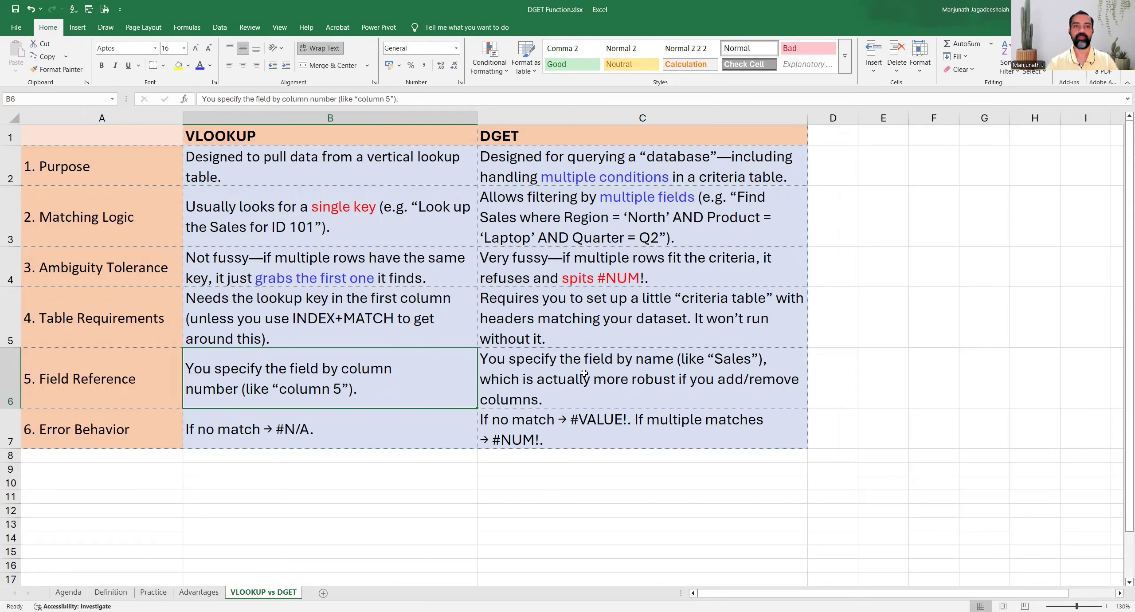
click(147, 431)
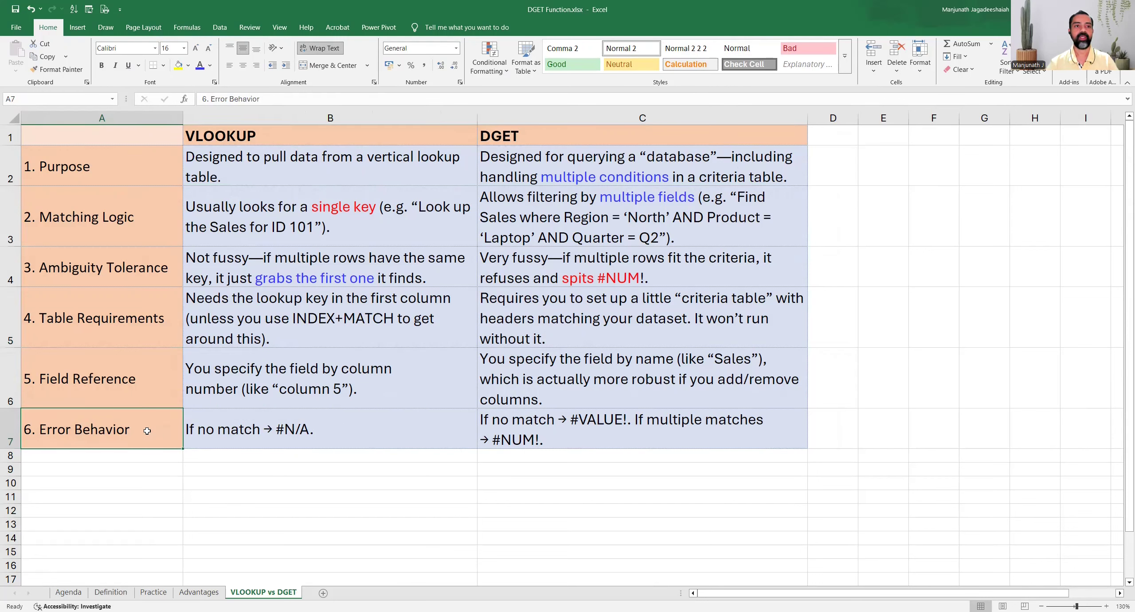
click(253, 434)
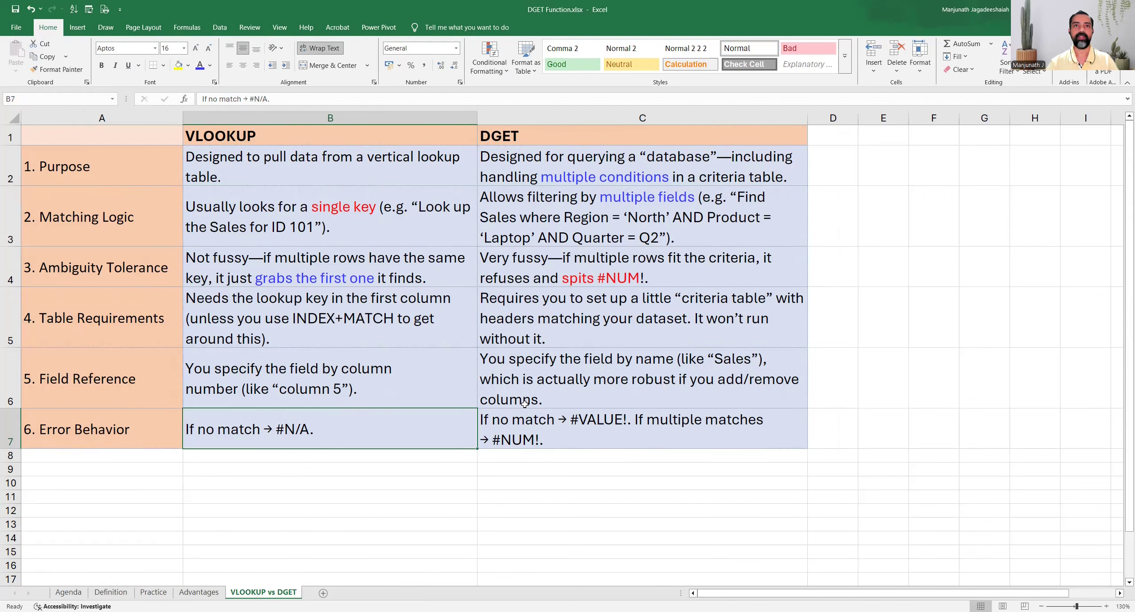
scroll(523, 406, down, 2)
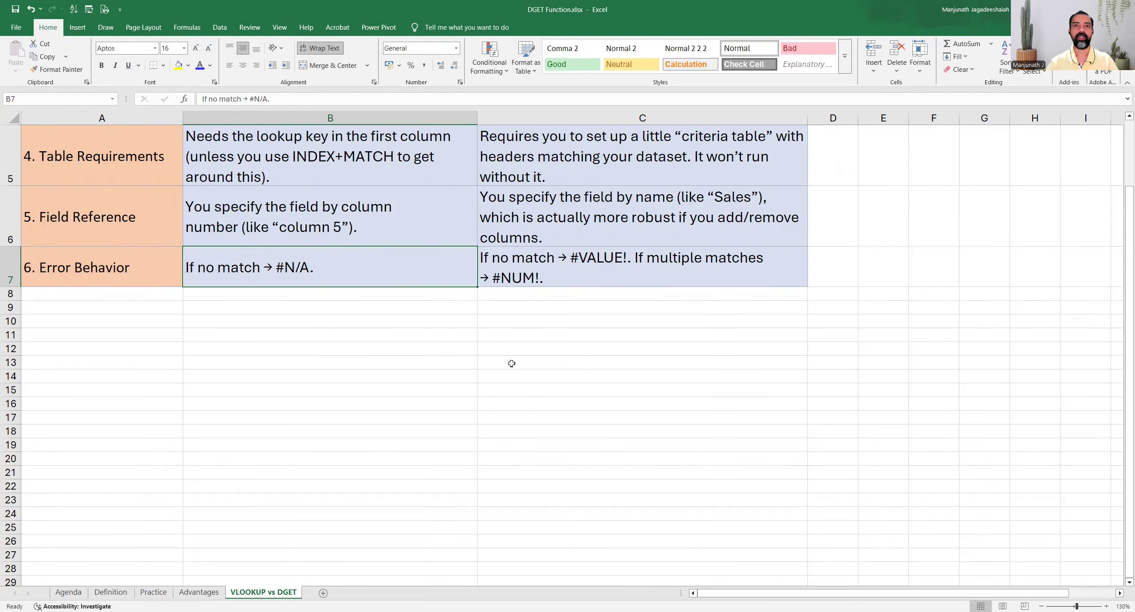